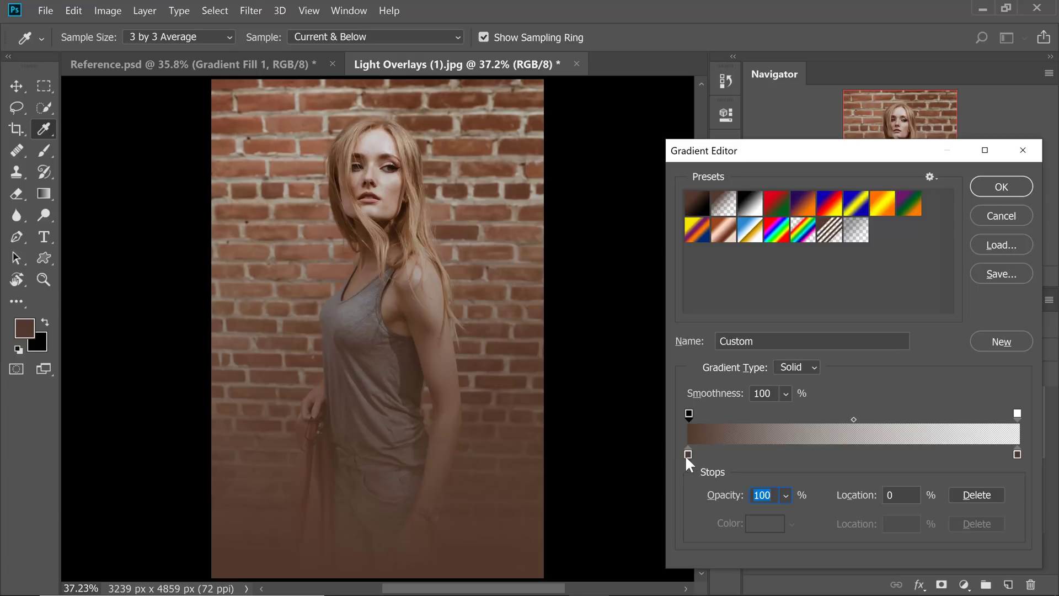
# - Set both the start and end color stops of the gradient to white, ffffff
pyautogui.click(688, 454)
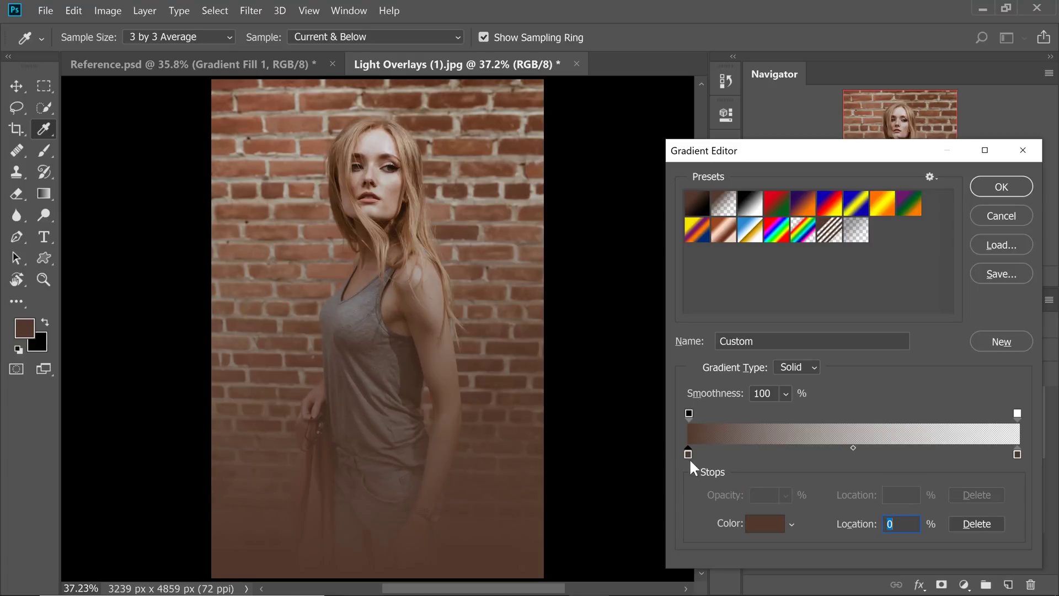
pyautogui.click(756, 518)
pyautogui.moveTo(714, 362); pyautogui.dragTo(621, 222)
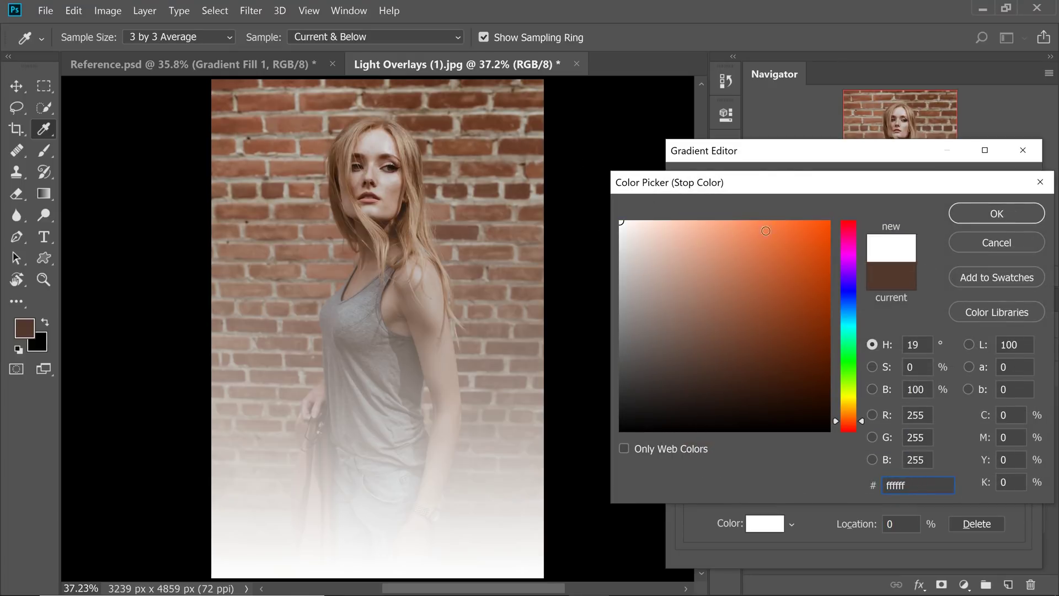
pyautogui.click(996, 213)
pyautogui.click(1017, 454)
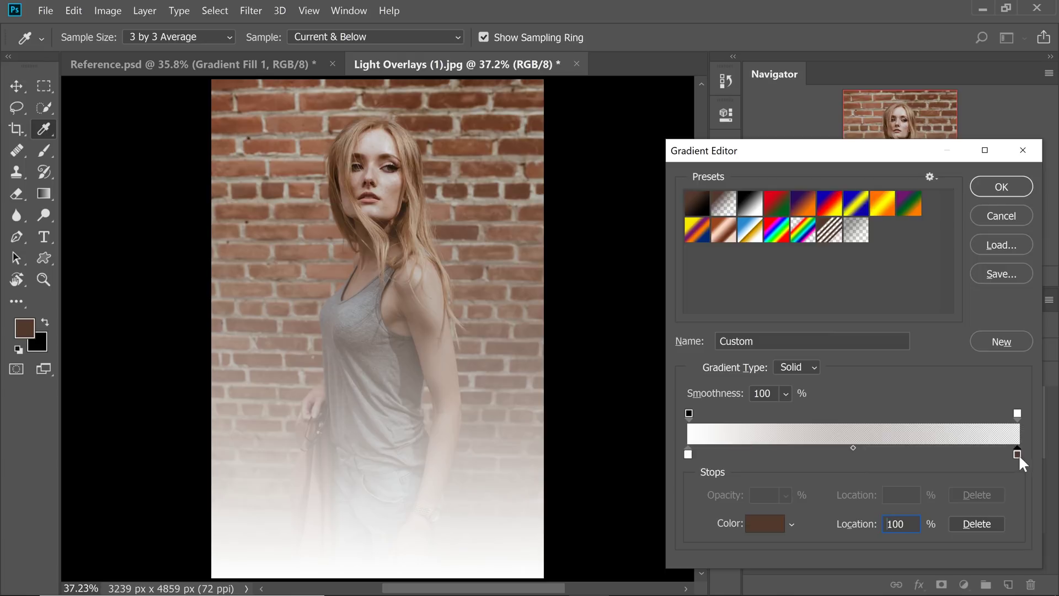
pyautogui.click(766, 521)
pyautogui.write('ffffff')
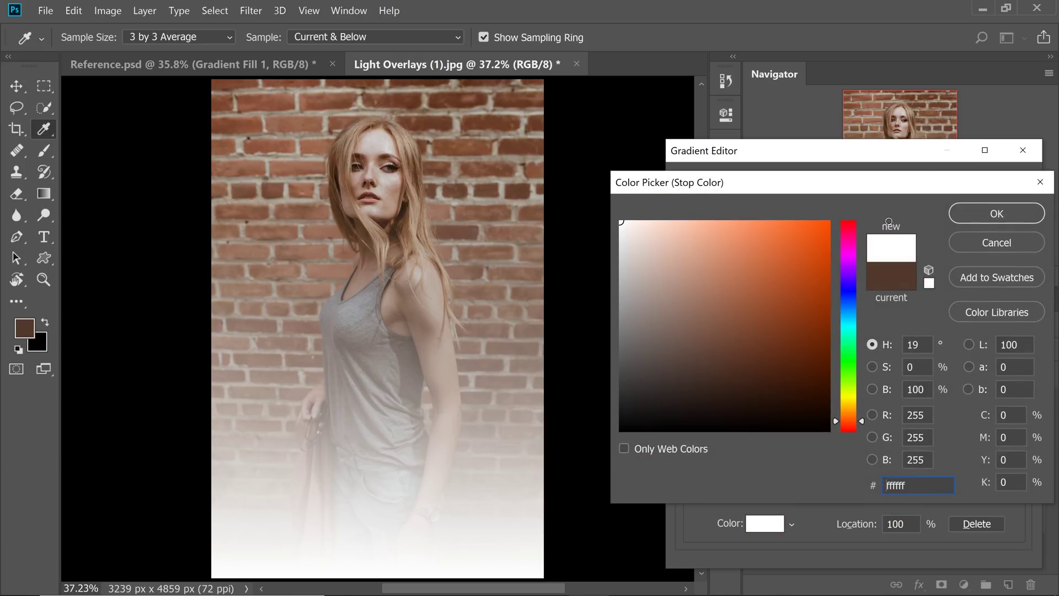
pyautogui.press('Return')
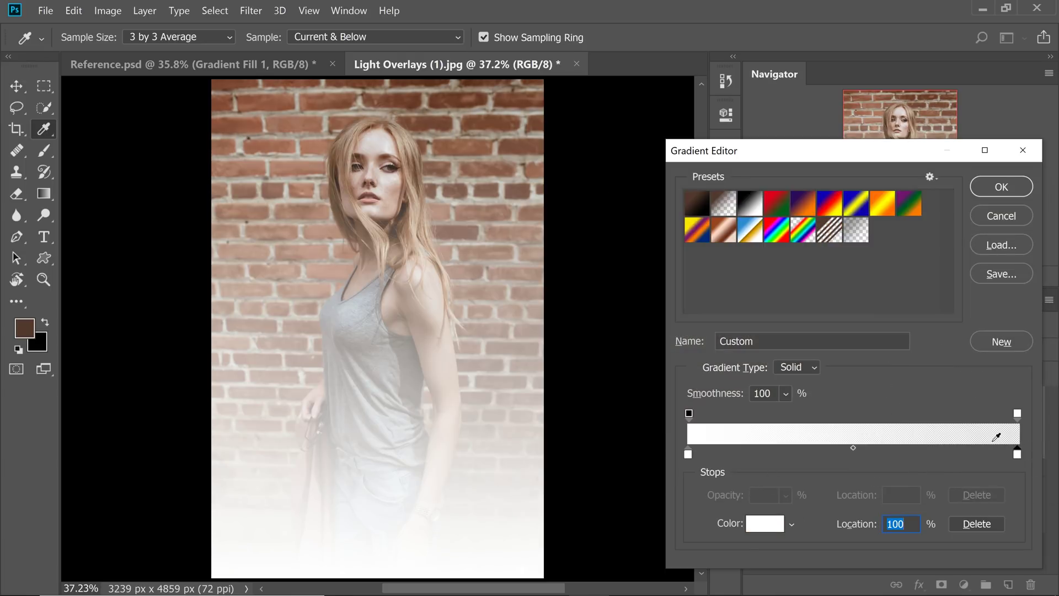
# - Add two opacity stops near the gradient's start: 100% opacity at location 9% and 0% opacity at location 11%
pyautogui.click(688, 413)
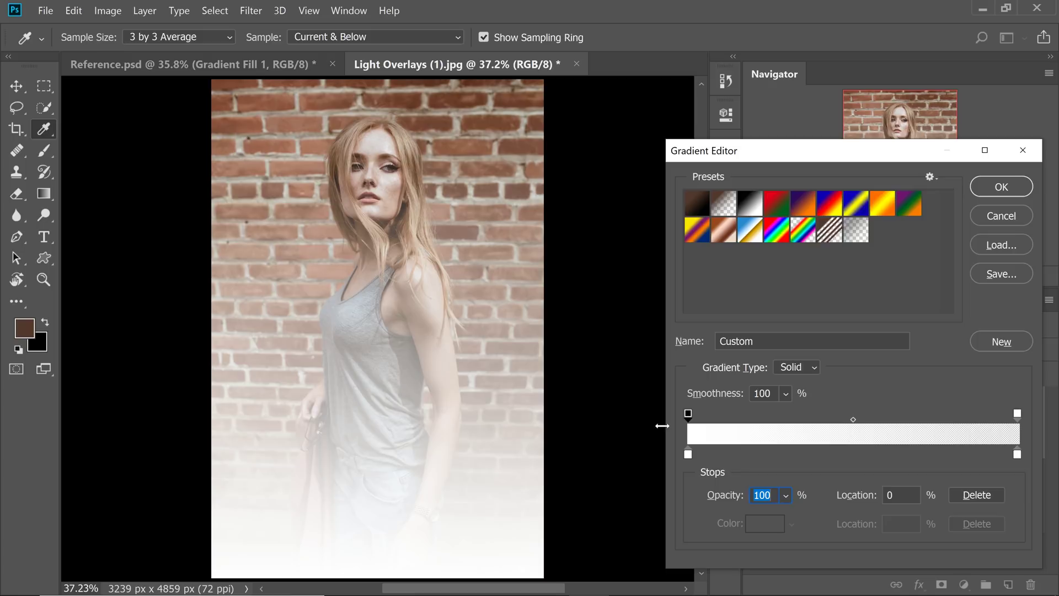
pyautogui.click(718, 416)
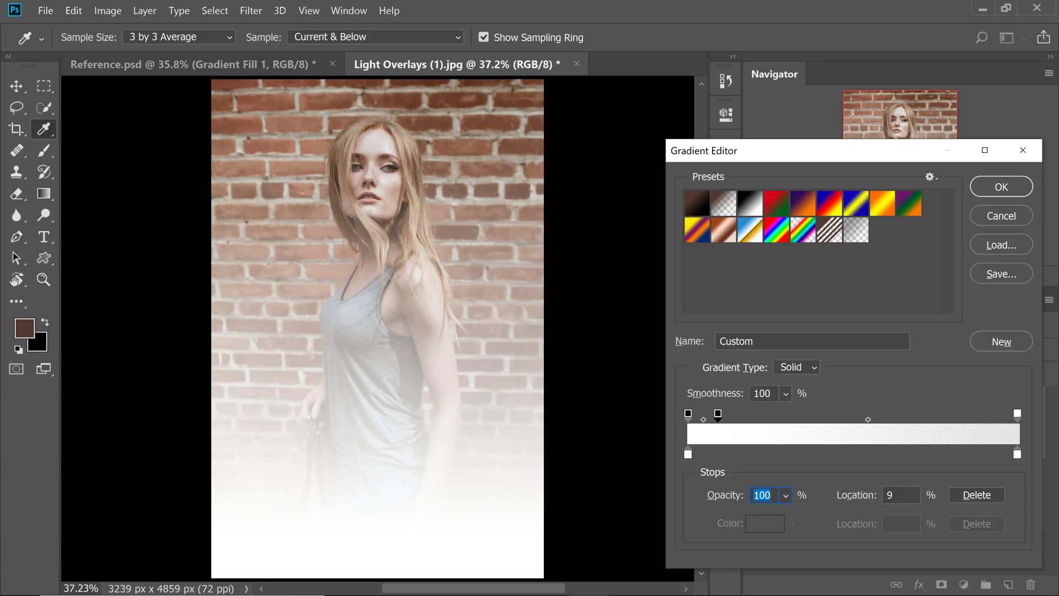
pyautogui.click(725, 416)
pyautogui.write('0')
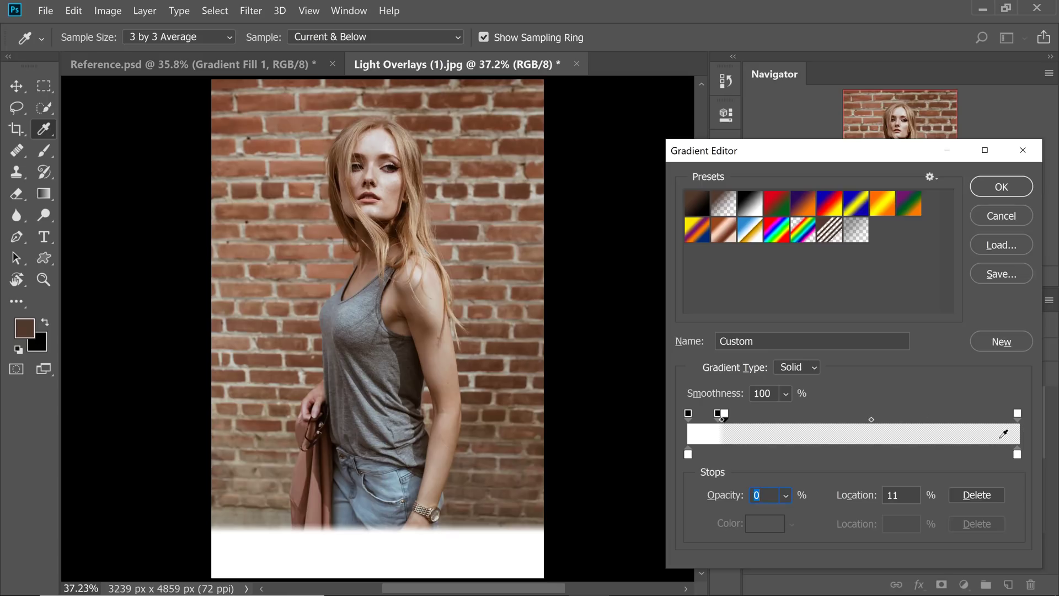
# - Set the end opacity stop to 100%, add stops of 100% at location 89% and 0% at location 78%, and accept the gradient
pyautogui.click(1017, 415)
pyautogui.moveTo(727, 502); pyautogui.dragTo(988, 449)
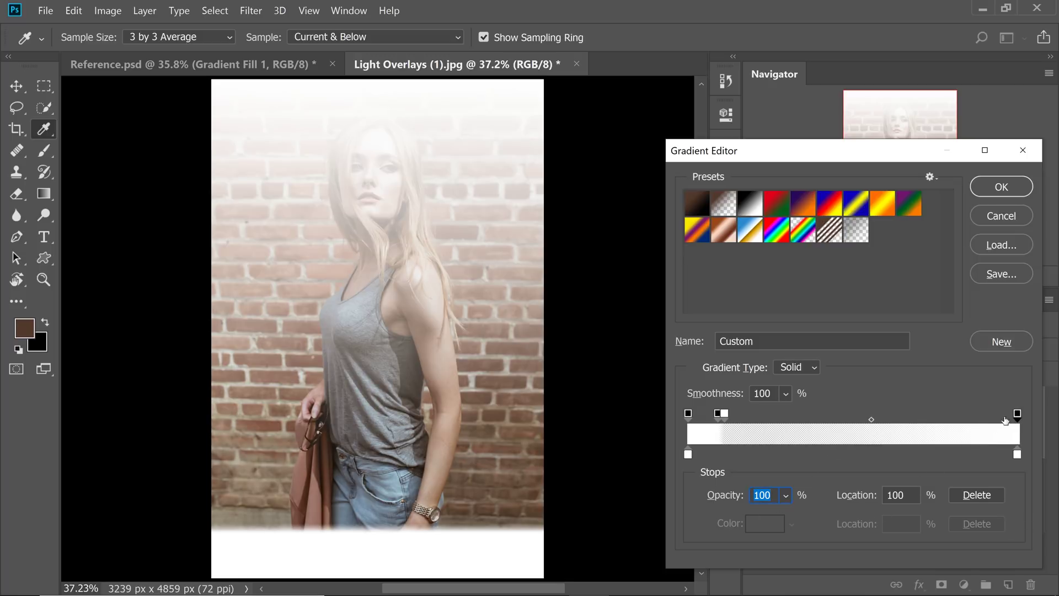
pyautogui.click(983, 415)
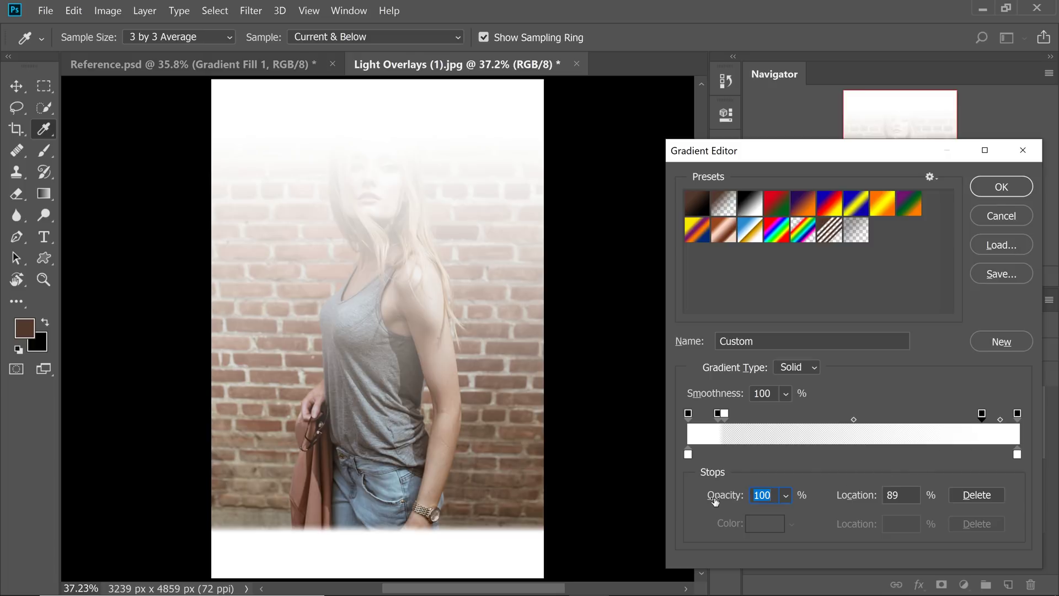
pyautogui.click(945, 417)
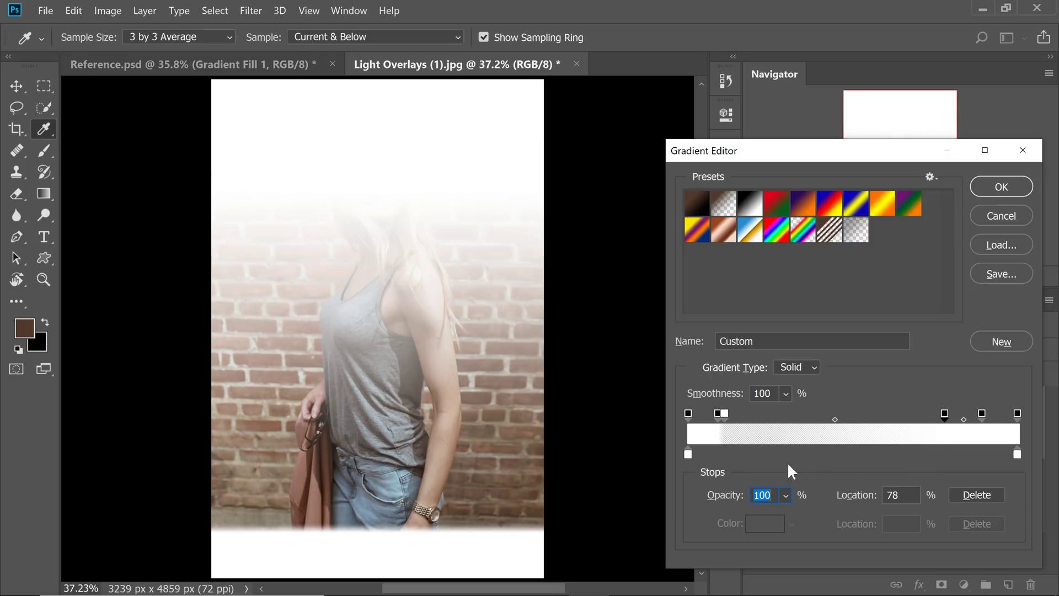
pyautogui.moveTo(723, 495); pyautogui.dragTo(564, 498)
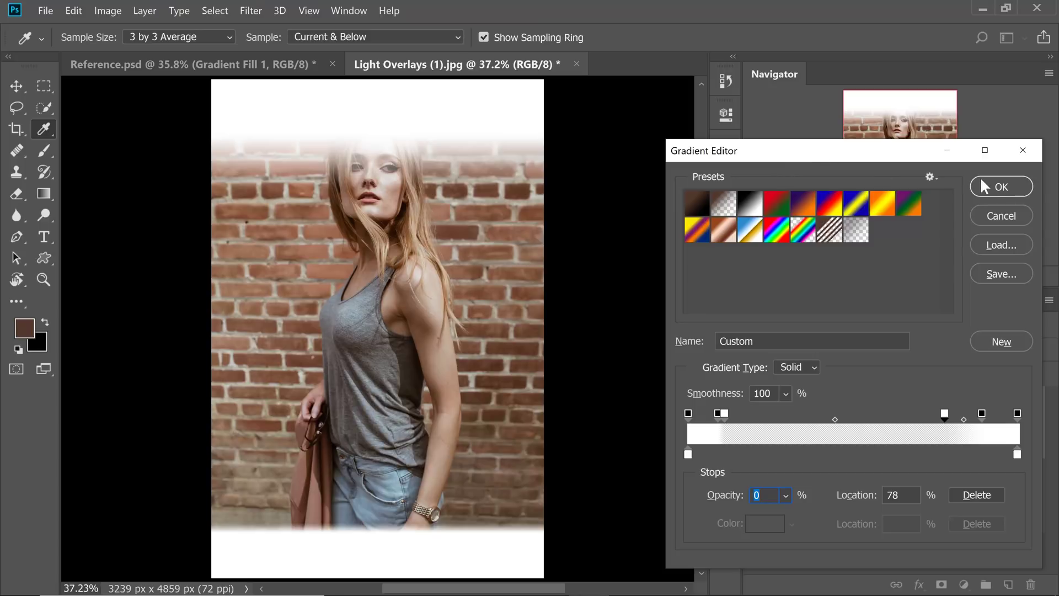
pyautogui.click(991, 185)
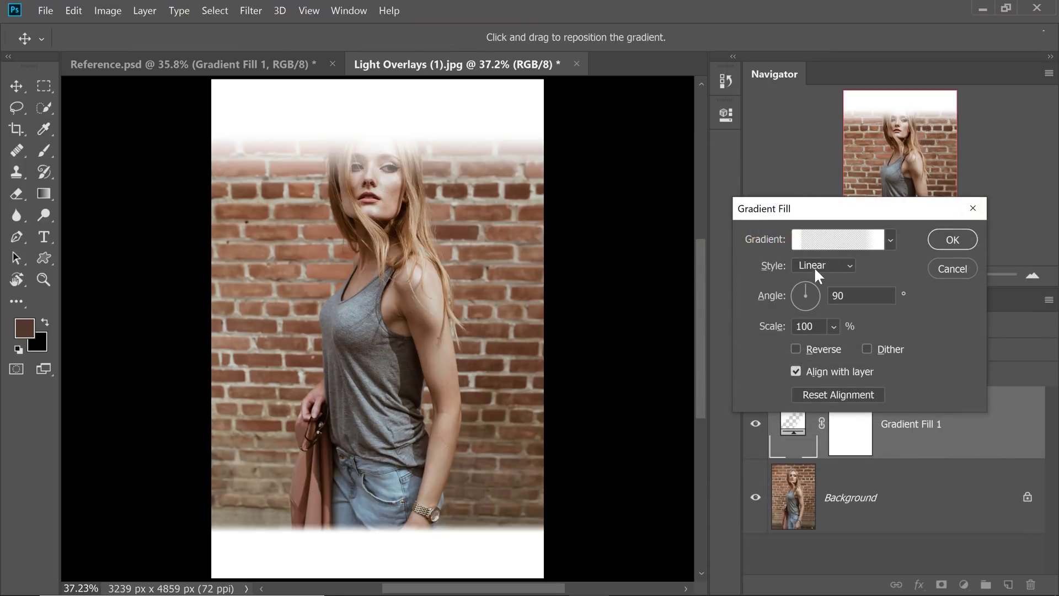
# - Set the angle of the gradient fill to 3 degrees
pyautogui.moveTo(813, 287); pyautogui.dragTo(819, 299)
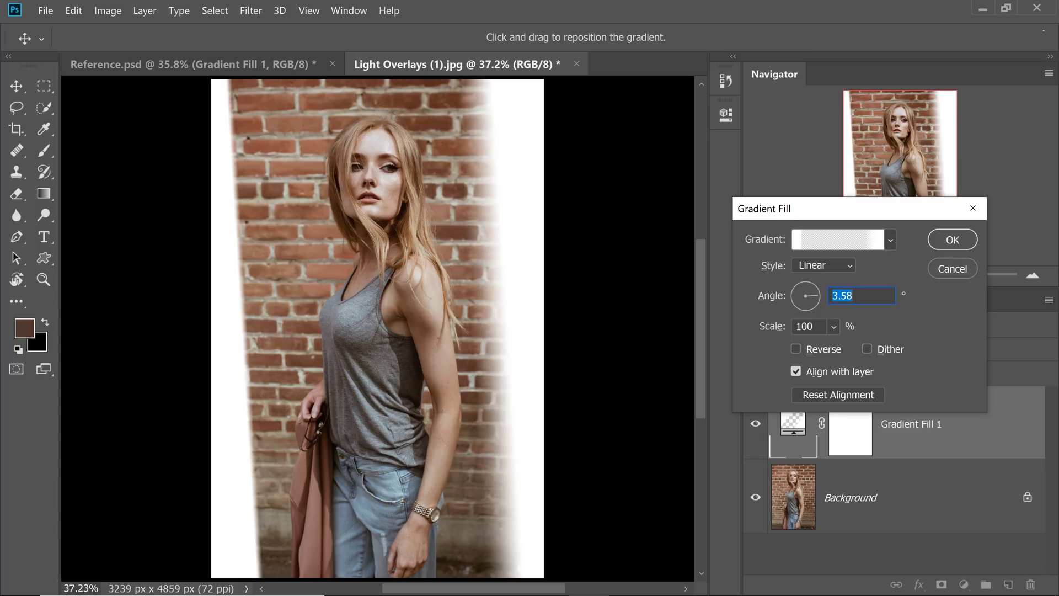
pyautogui.write('3')
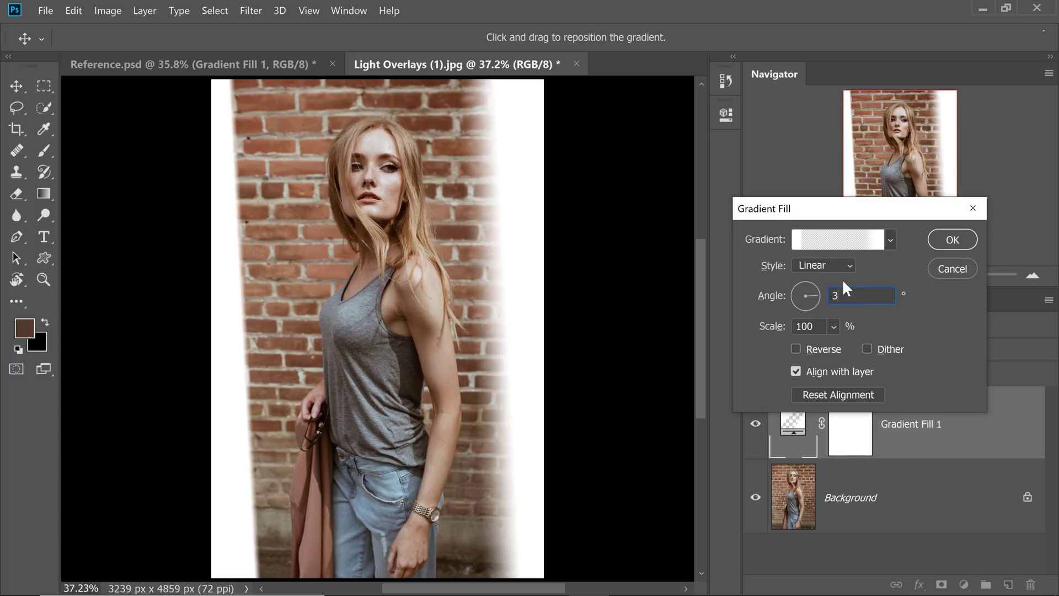
# - Remove the opacity stop at location 89%, and move the stop at 78% to location 70% with 20% opacity
pyautogui.click(840, 246)
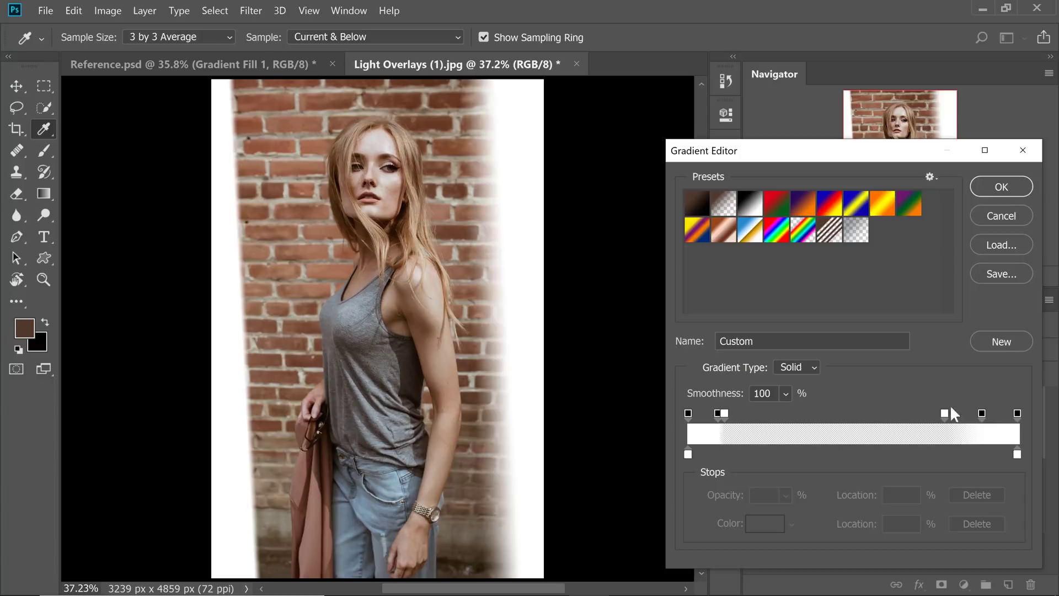
pyautogui.click(944, 414)
pyautogui.moveTo(944, 414); pyautogui.dragTo(988, 395)
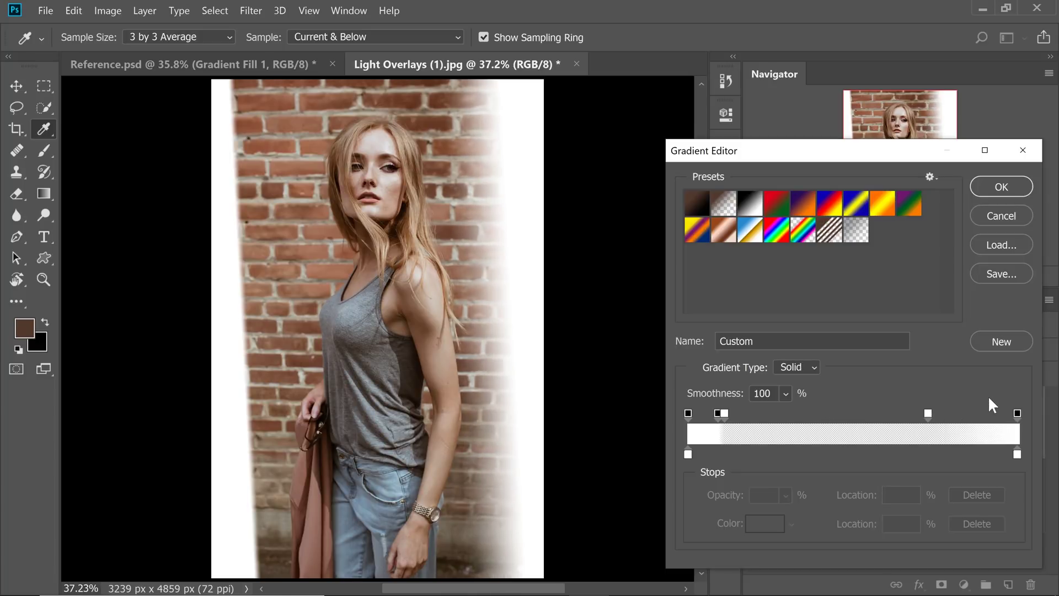
pyautogui.moveTo(929, 415)
pyautogui.mouseDown()
pyautogui.moveTo(953, 415)
pyautogui.moveTo(920, 418)
pyautogui.mouseUp()
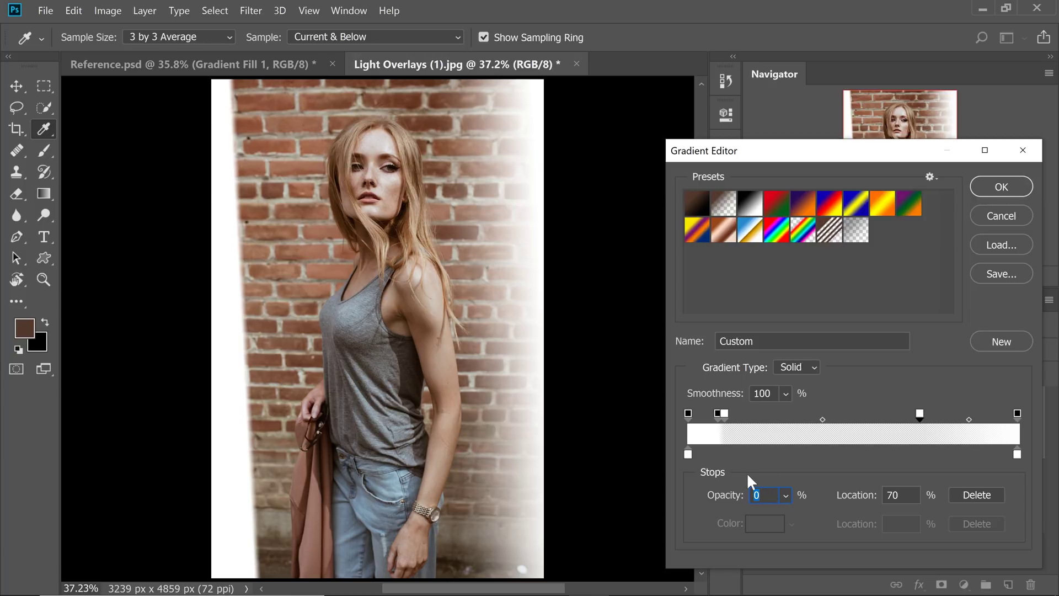
pyautogui.write('20')
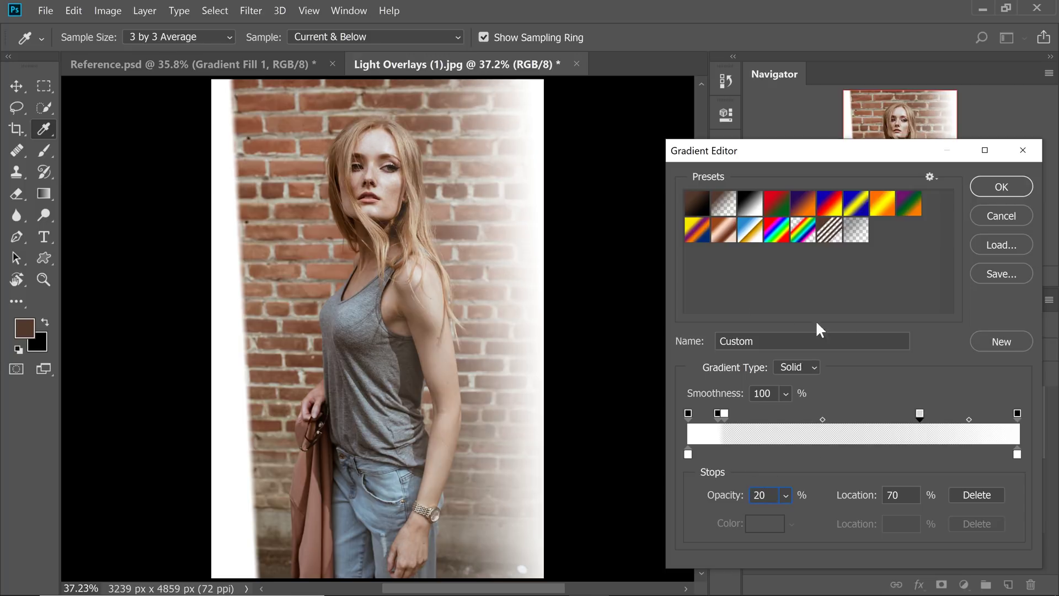
# - Add a 0% opacity stop at location 67% and shift the 20% opacity stop outward to about 75%
pyautogui.click(902, 417)
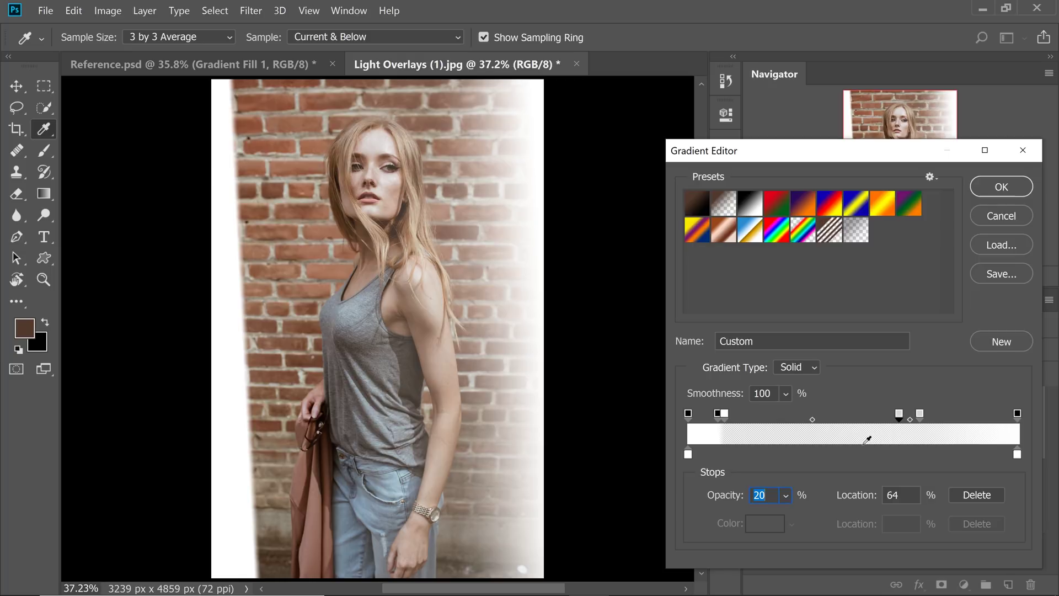
pyautogui.moveTo(723, 499); pyautogui.dragTo(590, 507)
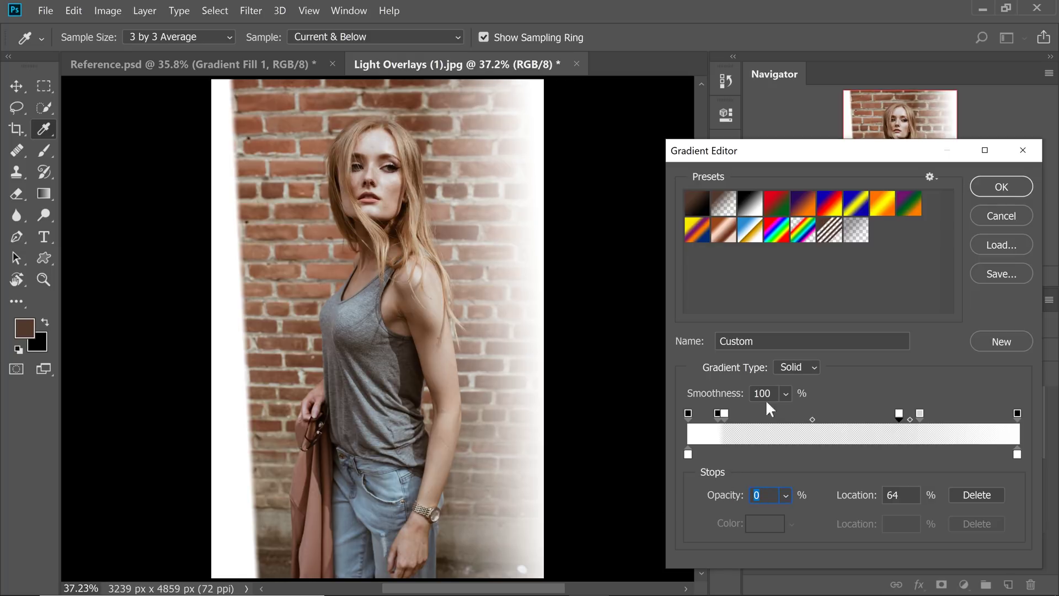
pyautogui.click(922, 417)
pyautogui.moveTo(930, 420); pyautogui.dragTo(908, 419)
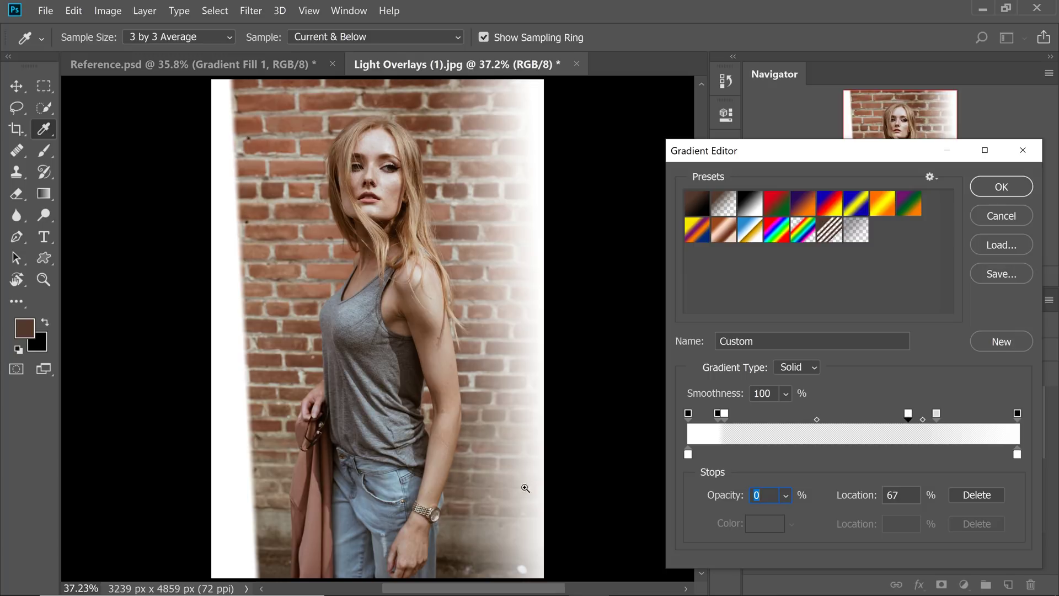
# - Set the 20% opacity stop to 25% opacity at location 76%, and fine-tune the position of the 0% stop just before it
pyautogui.scroll(5, 474, 483)
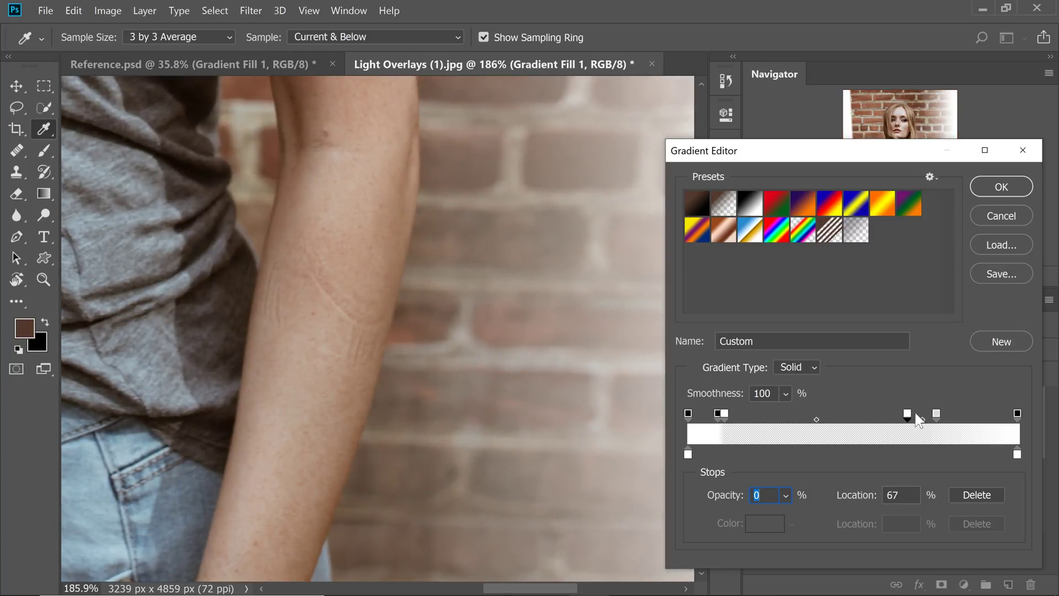
pyautogui.moveTo(908, 415); pyautogui.dragTo(918, 415)
pyautogui.scroll(-5, 458, 414)
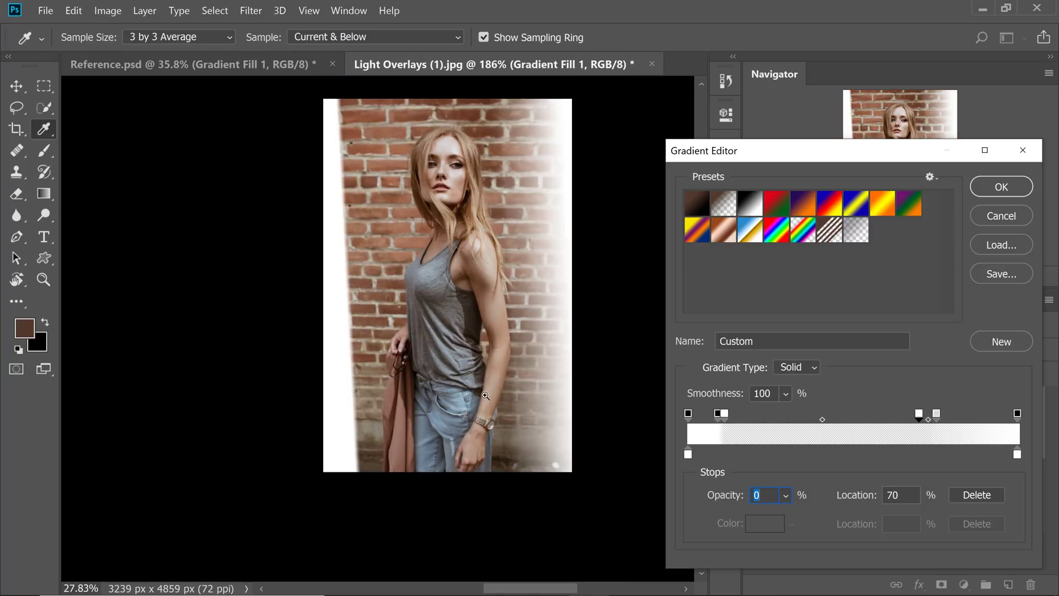
pyautogui.scroll(1, 457, 413)
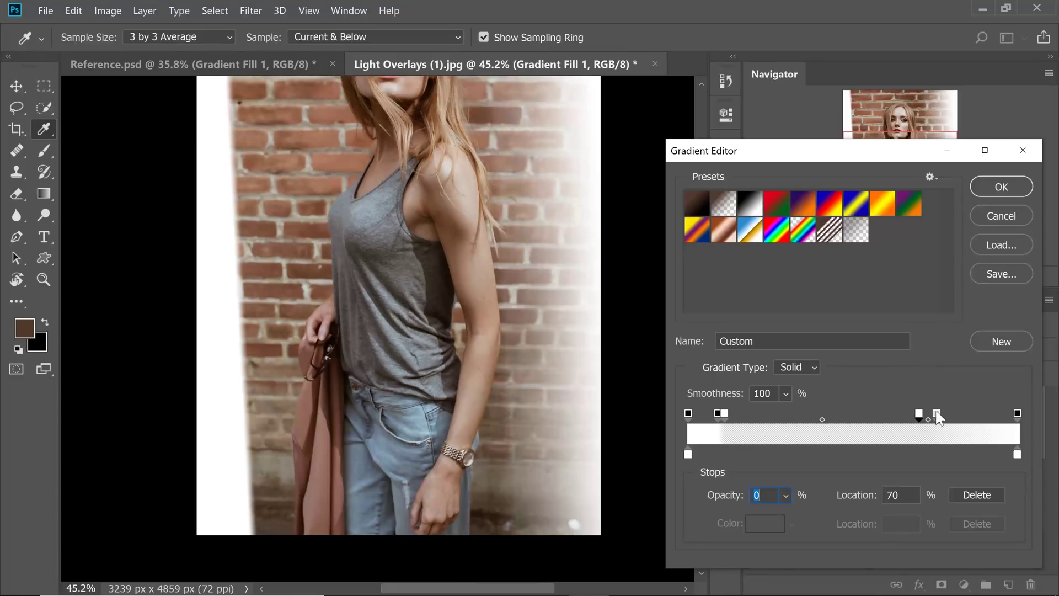
pyautogui.click(936, 413)
pyautogui.write('25')
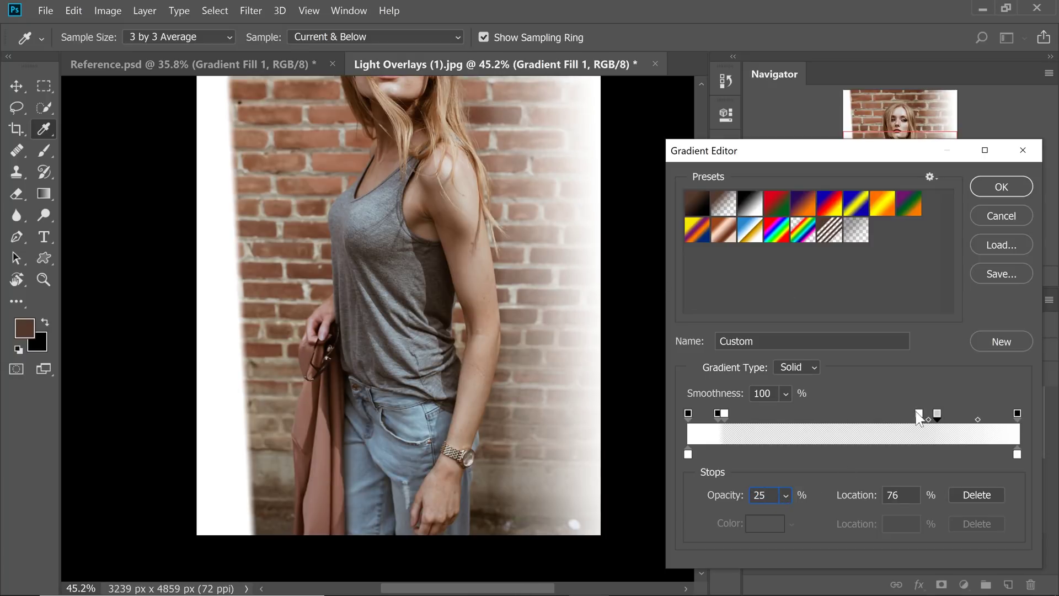
pyautogui.moveTo(918, 417); pyautogui.dragTo(914, 414)
# - Soften the start edge by spreading its two inner opacity stops and setting the one at location 8% to 90% opacity, and apply the gradient fill
pyautogui.moveTo(725, 418); pyautogui.dragTo(718, 418)
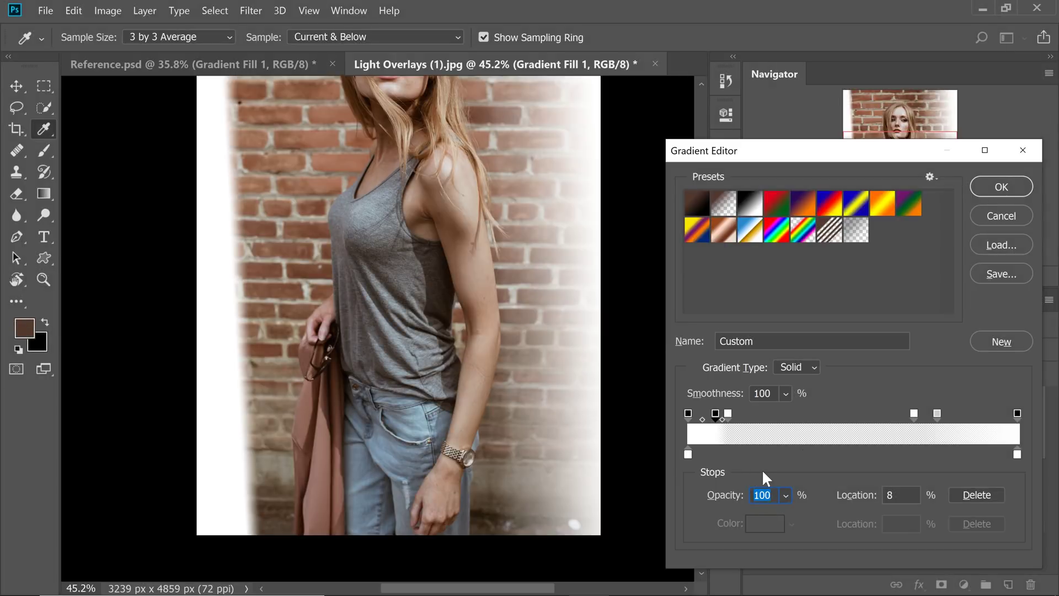
pyautogui.hotkey('shift', 'Down')
pyautogui.moveTo(717, 418); pyautogui.dragTo(716, 421)
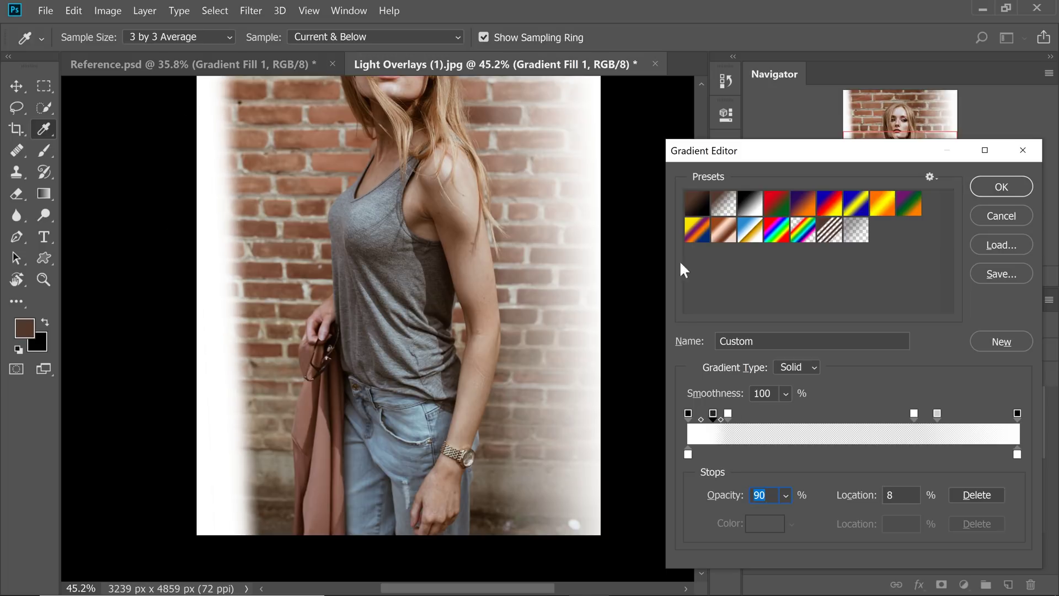
pyautogui.click(1002, 189)
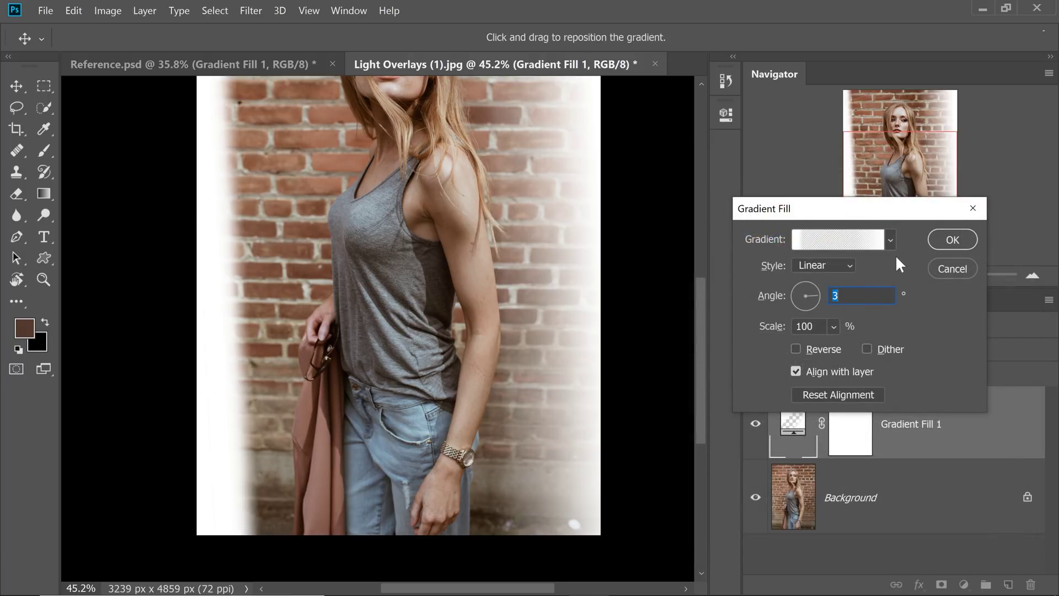
pyautogui.click(952, 240)
pyautogui.scroll(-2, 397, 326)
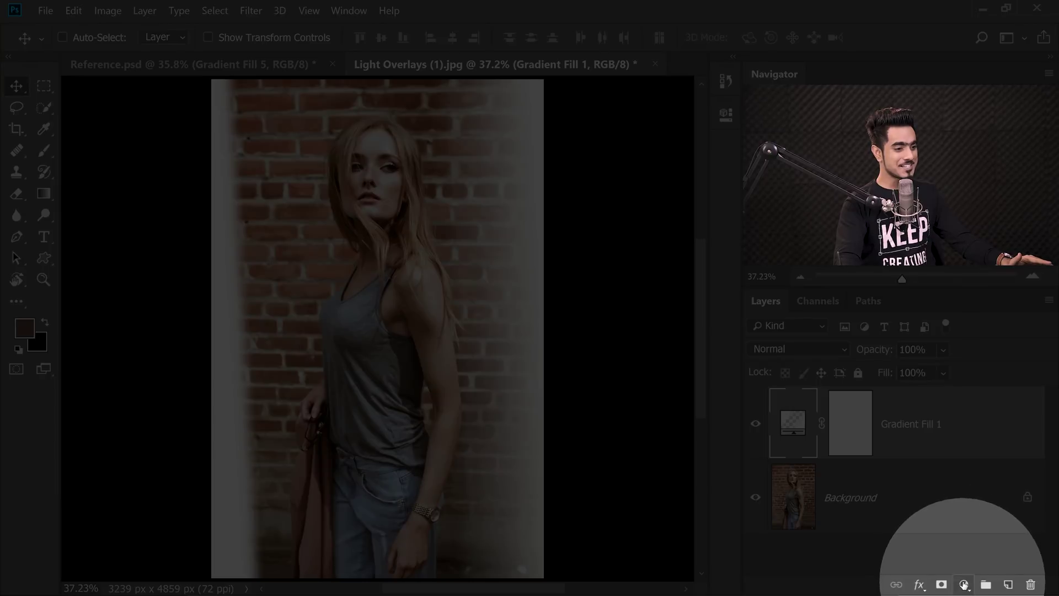
# - Add a second gradient fill layer above the first, using the Foreground to Background preset
pyautogui.click(964, 585)
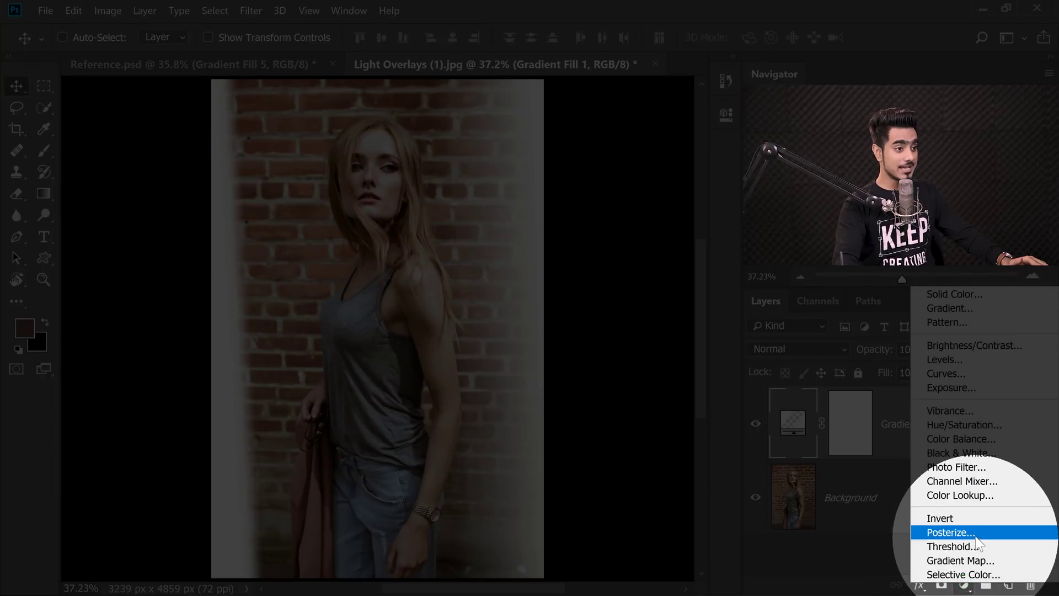
pyautogui.click(950, 308)
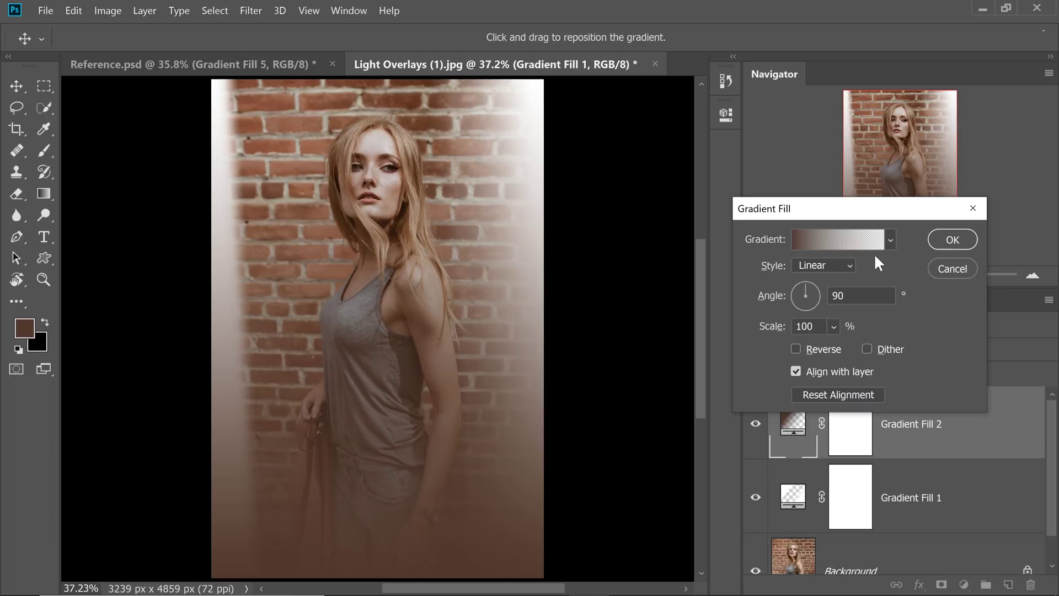
pyautogui.click(842, 240)
pyautogui.click(696, 203)
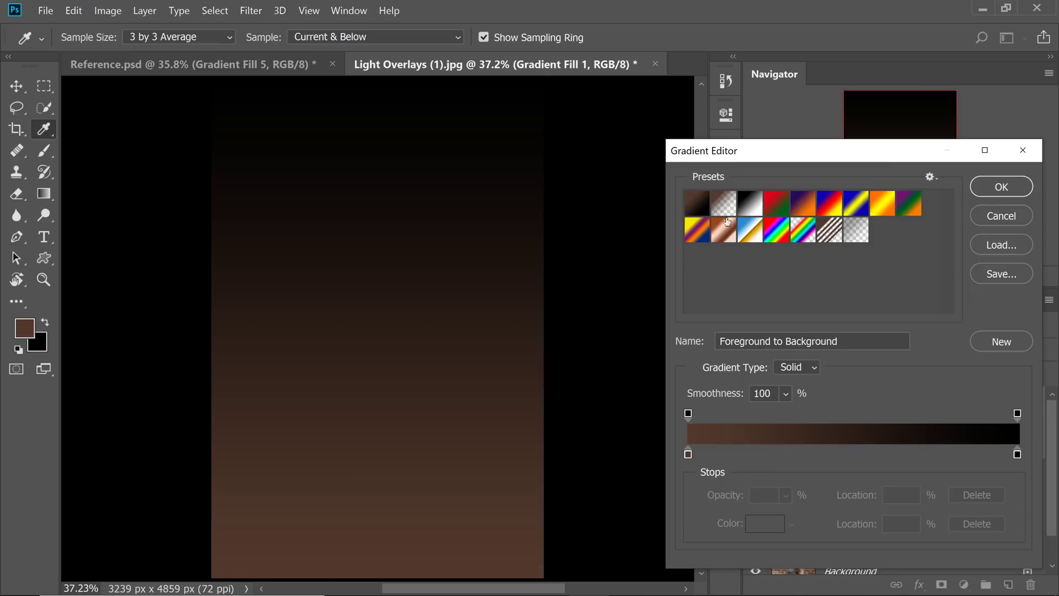
# - Set the new gradient's end color stop to a fully saturated golden yellow with a hue of about 52°
pyautogui.click(1016, 455)
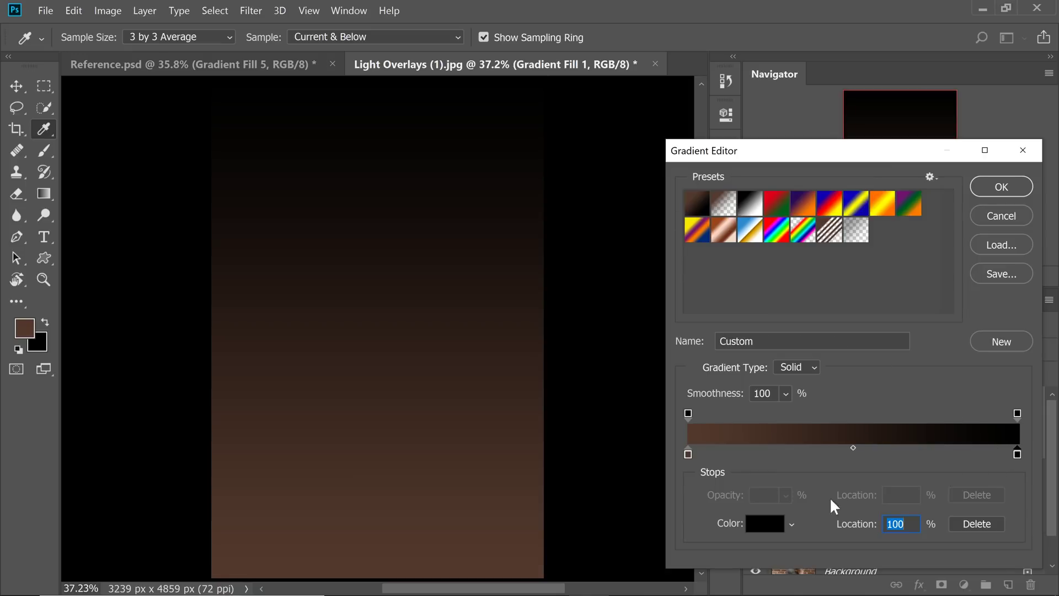
pyautogui.click(764, 524)
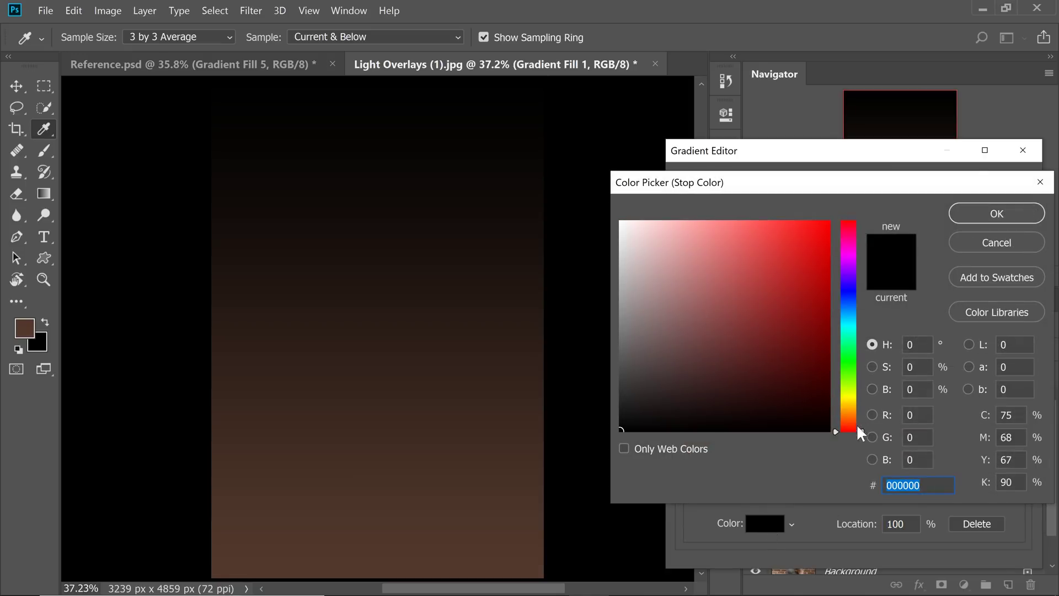
pyautogui.moveTo(858, 432); pyautogui.dragTo(852, 401)
pyautogui.moveTo(781, 282); pyautogui.dragTo(830, 221)
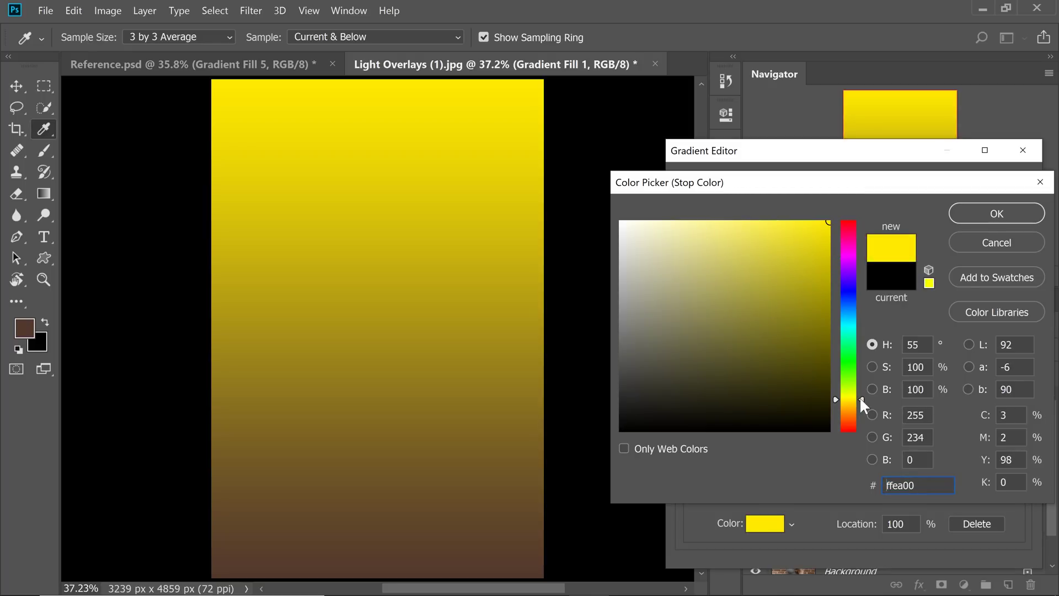
pyautogui.moveTo(859, 396); pyautogui.dragTo(859, 400)
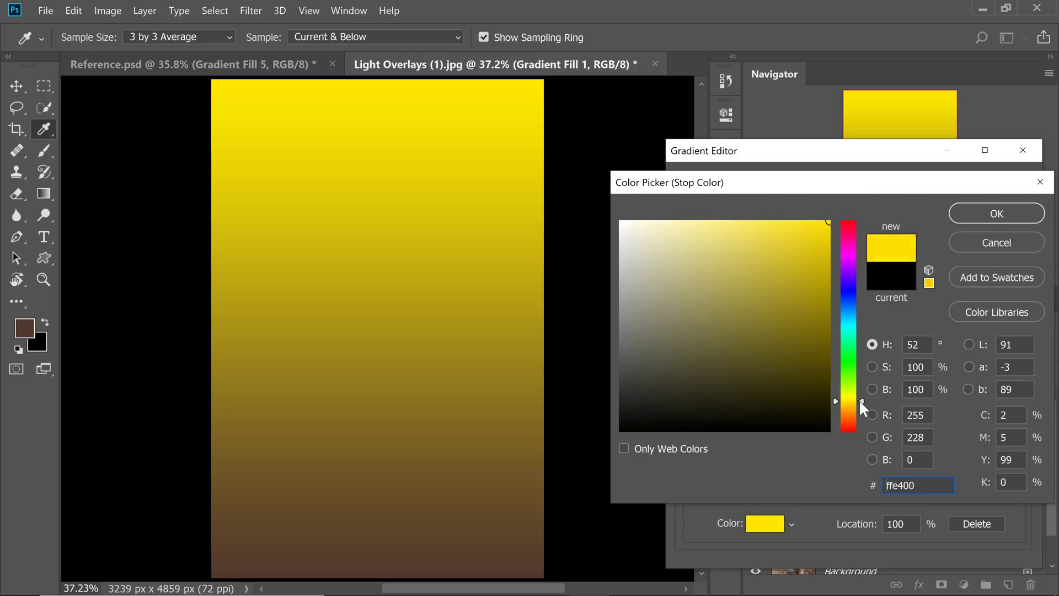
pyautogui.click(970, 213)
# - Color the gradient's start stop pure red, move the yellow stop to location 74%, and accept the edited gradient
pyautogui.click(688, 454)
pyautogui.click(757, 519)
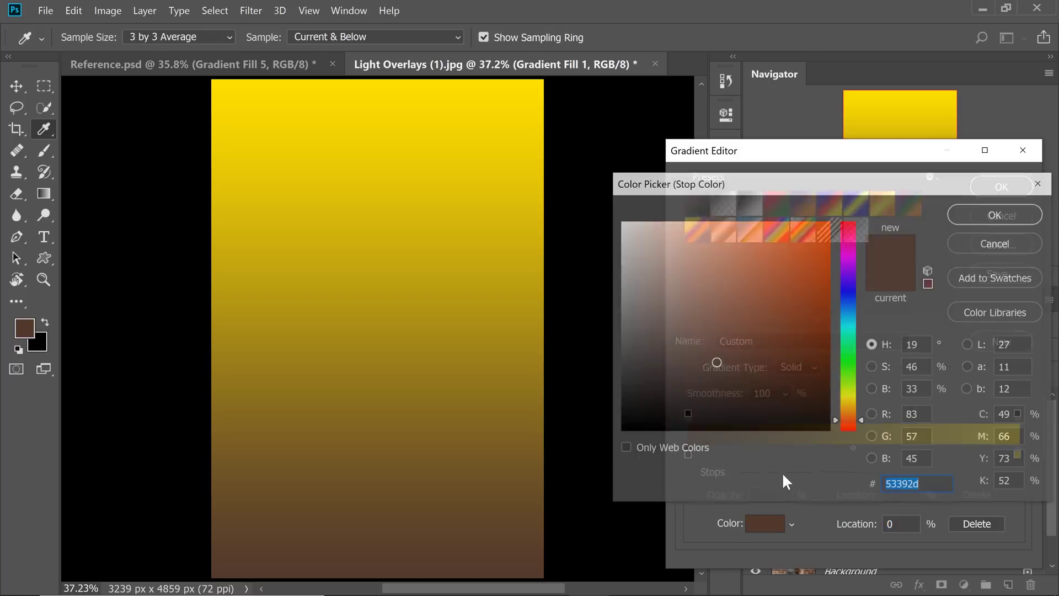
pyautogui.moveTo(834, 381); pyautogui.dragTo(876, 206)
pyautogui.click(982, 212)
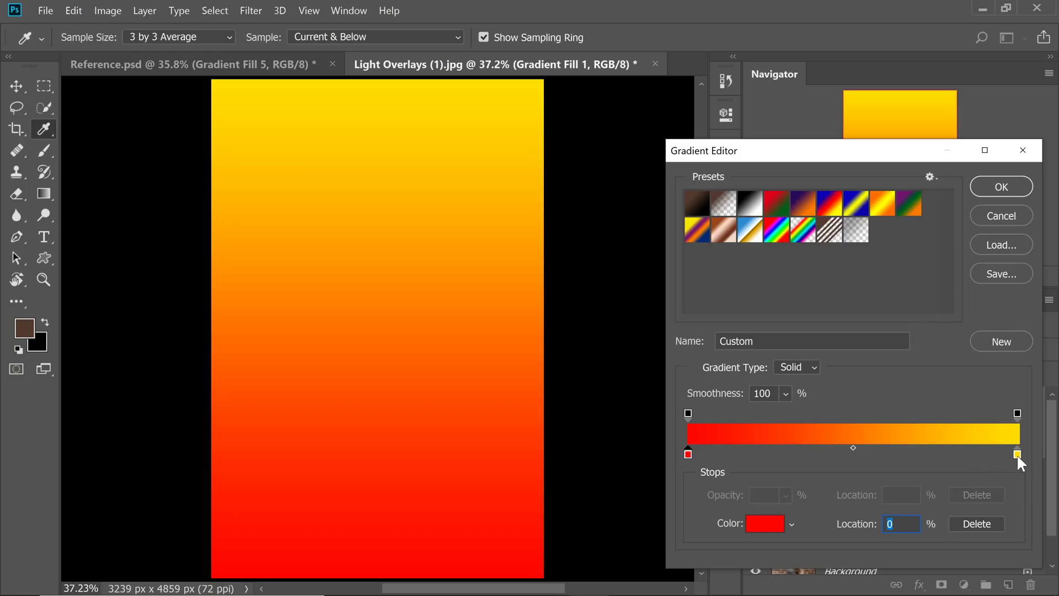
pyautogui.moveTo(1017, 455); pyautogui.dragTo(935, 456)
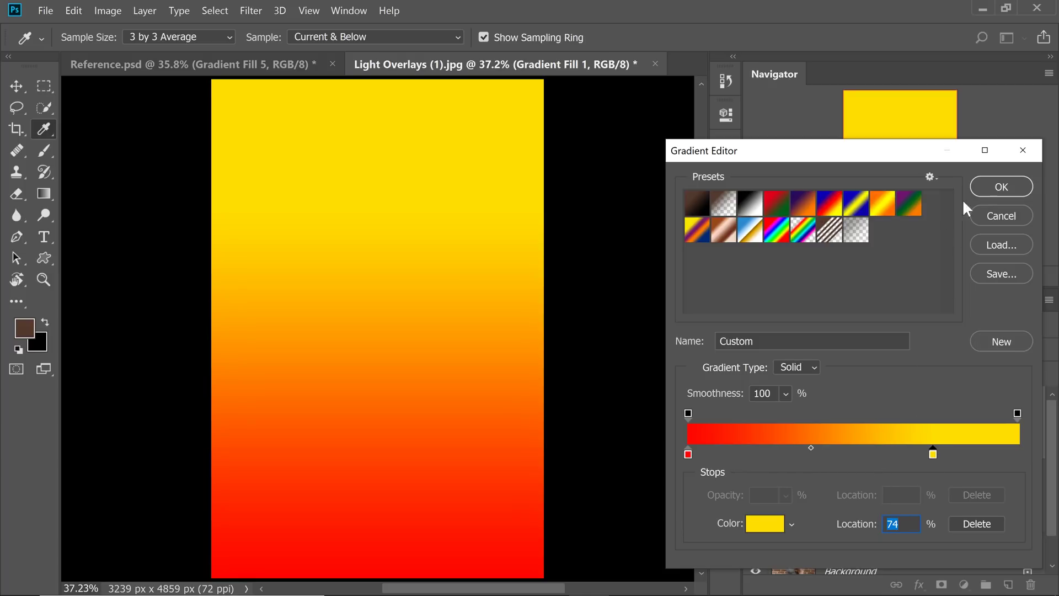
pyautogui.click(998, 187)
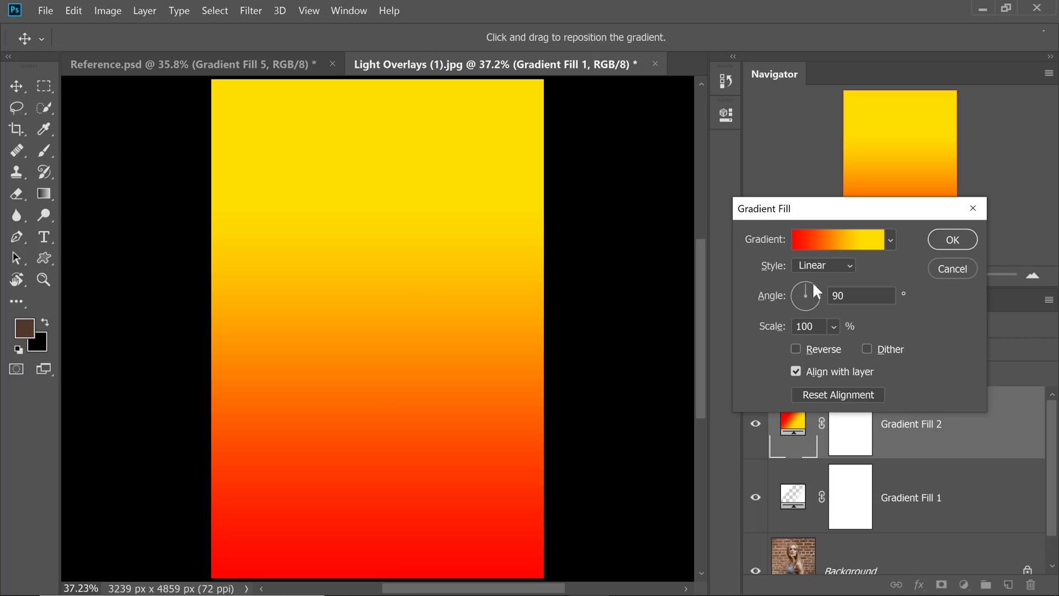
# - Set the red-to-yellow gradient's angle to 82° and apply the gradient fill
pyautogui.moveTo(803, 283); pyautogui.dragTo(808, 284)
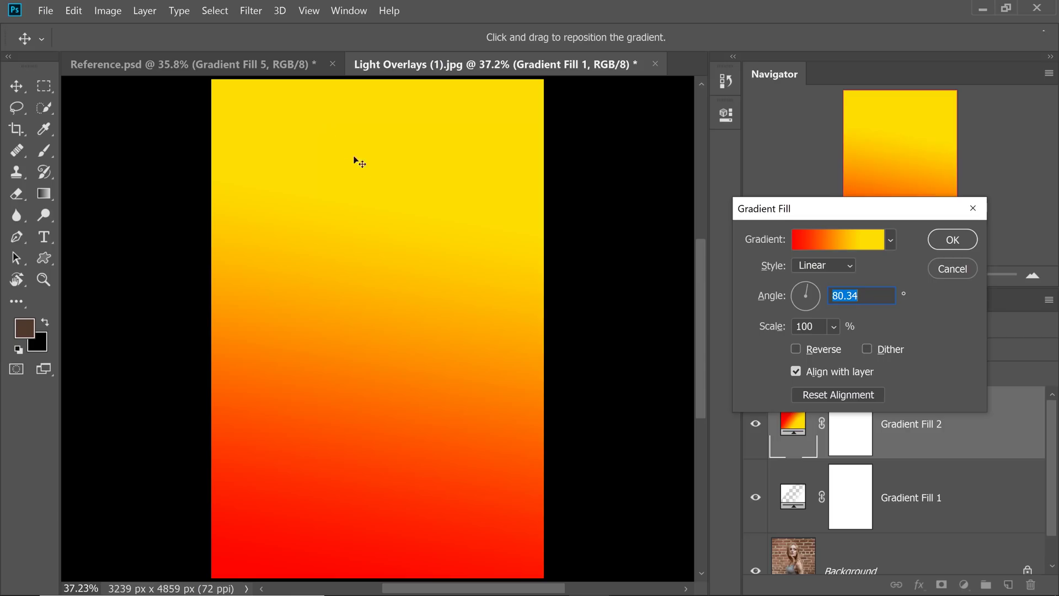
pyautogui.write('82')
pyautogui.click(954, 235)
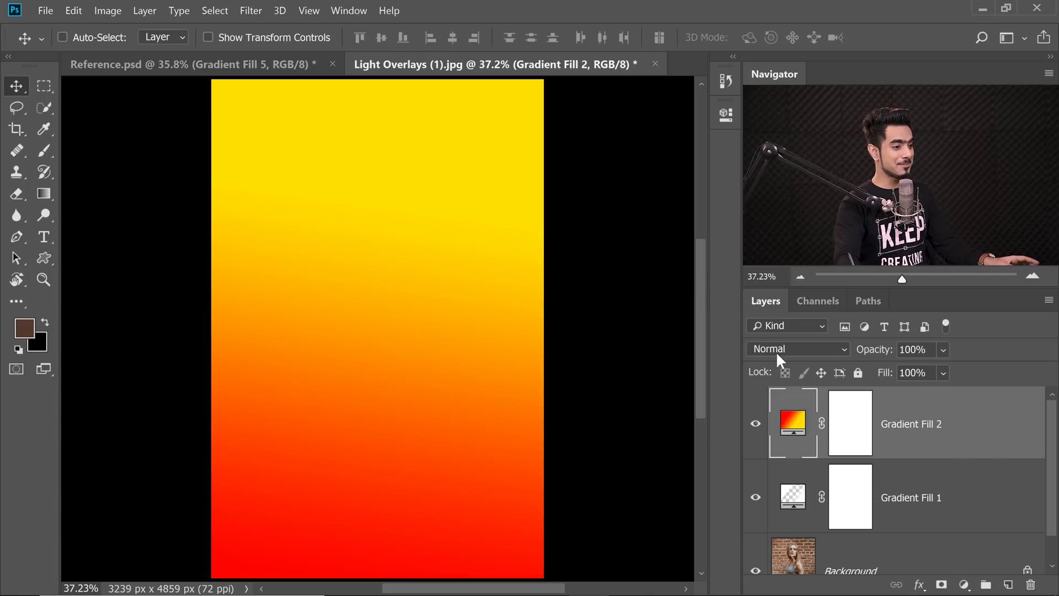
# - Clip Gradient Fill 2 to Gradient Fill 1 beneath it, release the clipping mask, and create it again
pyautogui.press('ctrl')
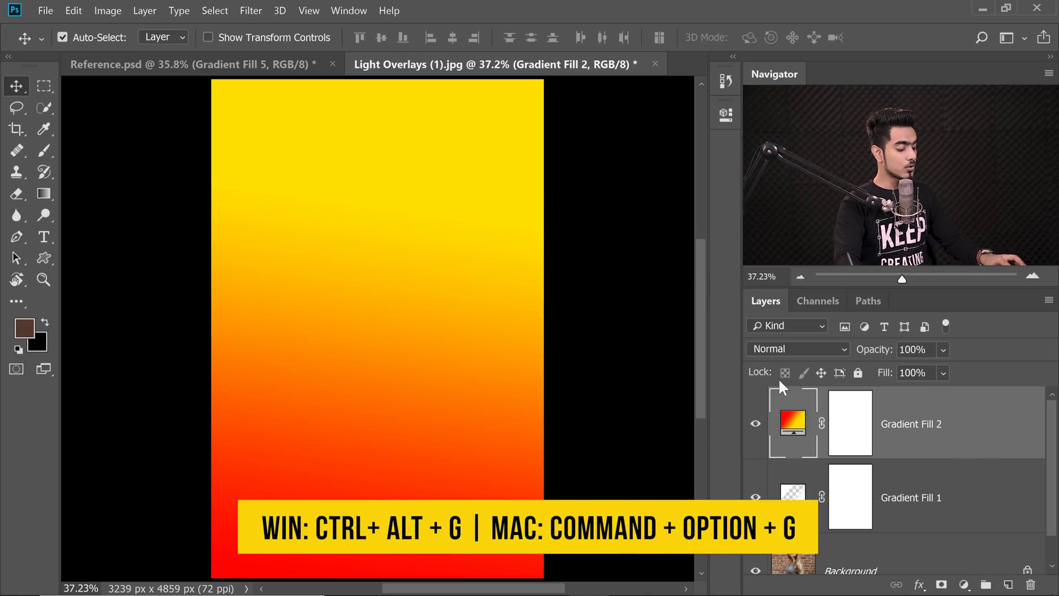
pyautogui.hotkey('ctrl', 'alt', 'g')
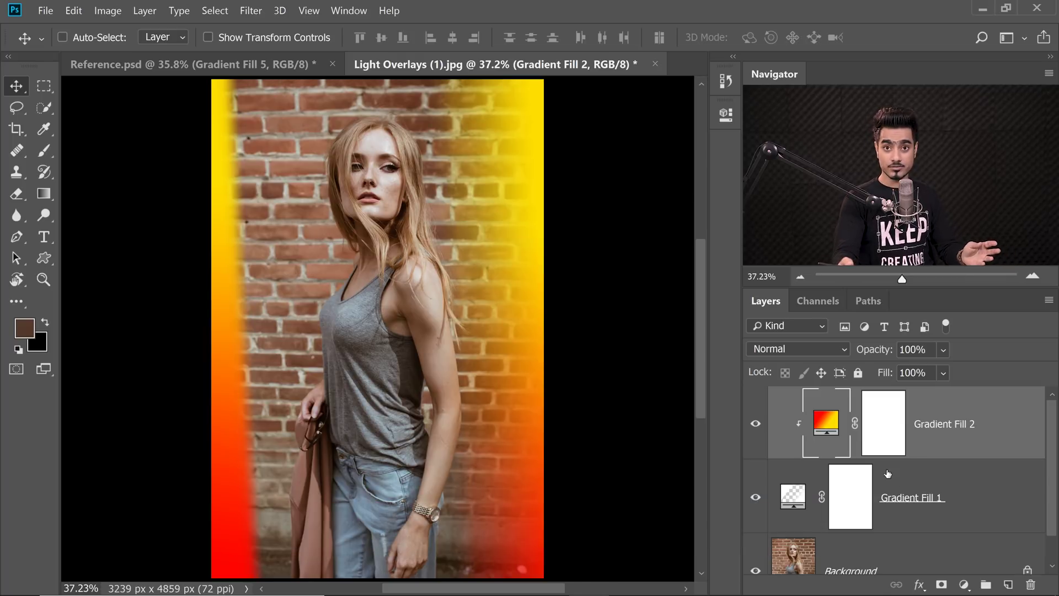
pyautogui.keyDown('alt'); pyautogui.click(888, 474); pyautogui.keyUp('alt')
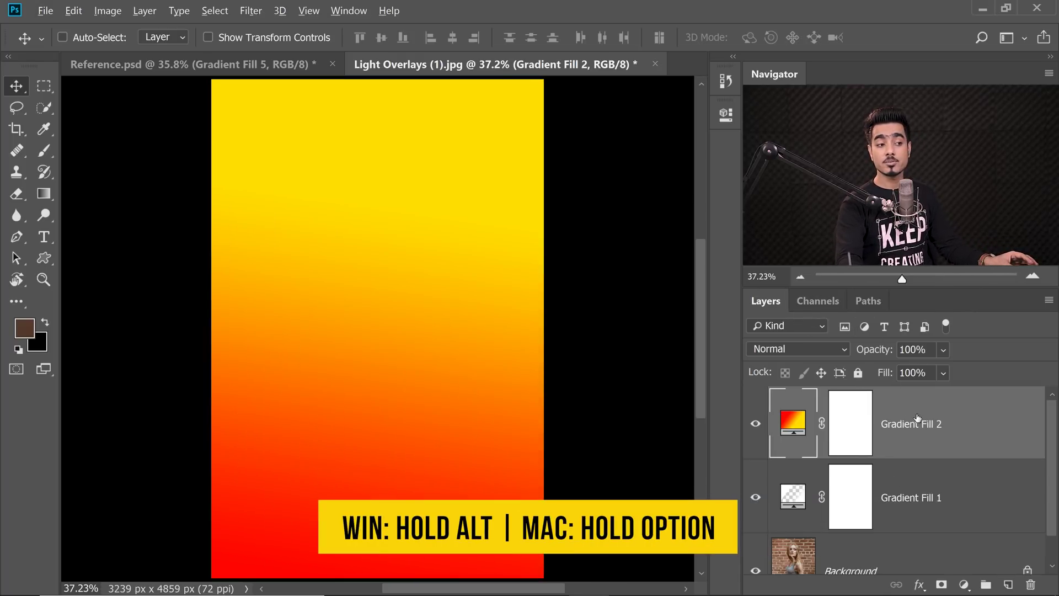
pyautogui.keyDown('alt'); pyautogui.click(958, 459); pyautogui.keyUp('alt')
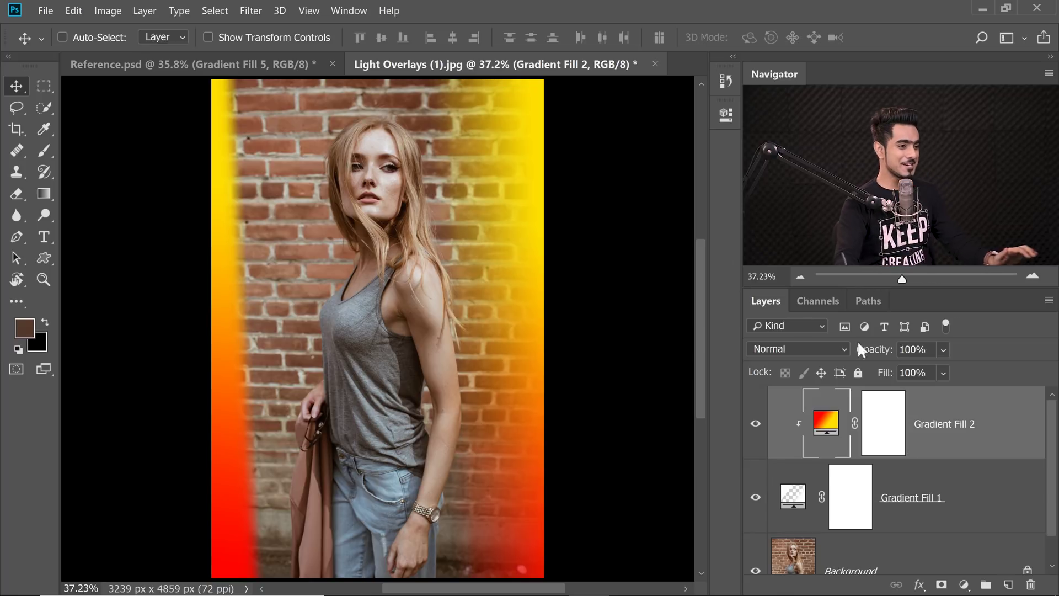
# - Set the blend mode of Gradient Fill 1 to Linear Dodge (Add)
pyautogui.click(942, 499)
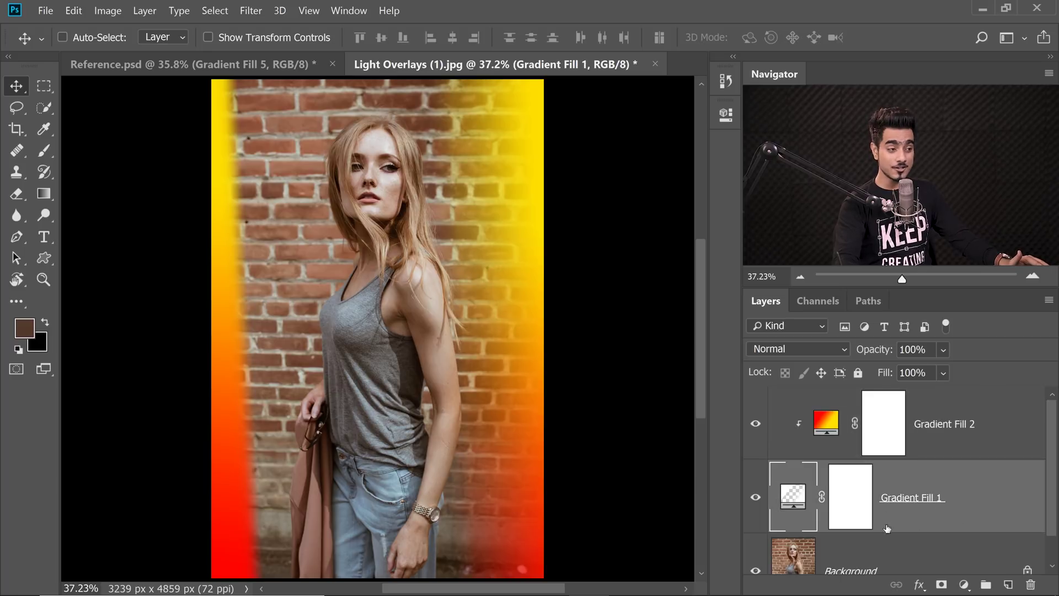
pyautogui.click(811, 349)
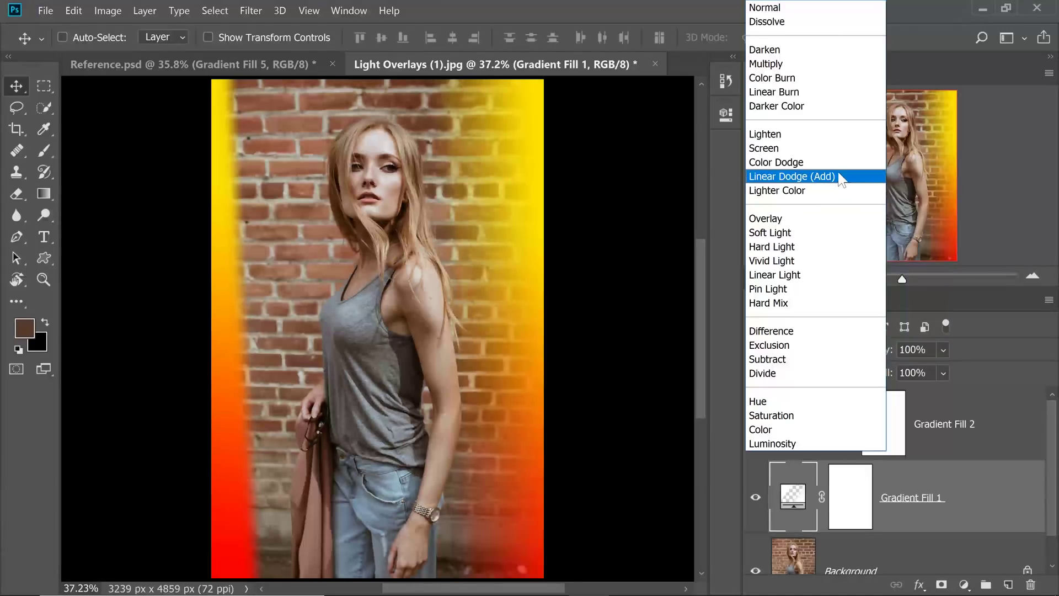
pyautogui.click(792, 177)
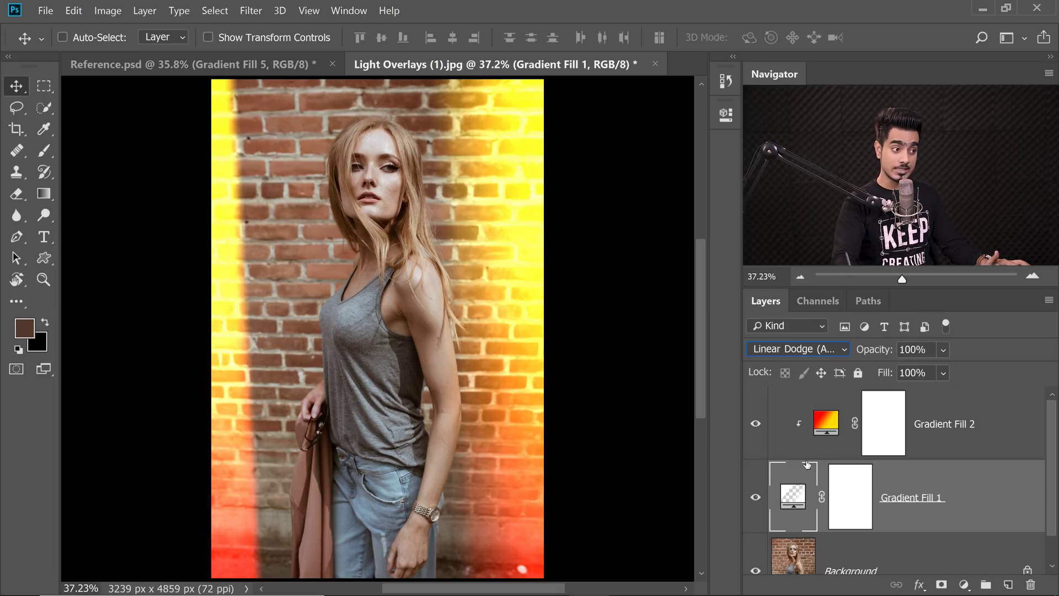
# - Edit Gradient Fill 1 so its second opacity stop has 100% opacity at about location 7%, and apply the change
pyautogui.doubleClick(800, 497)
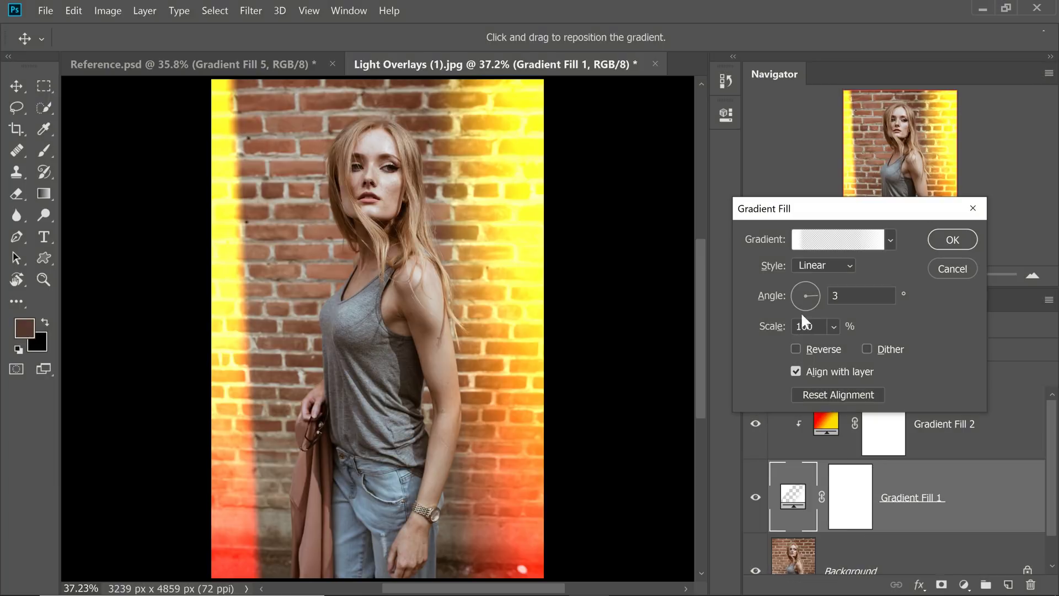
pyautogui.click(839, 243)
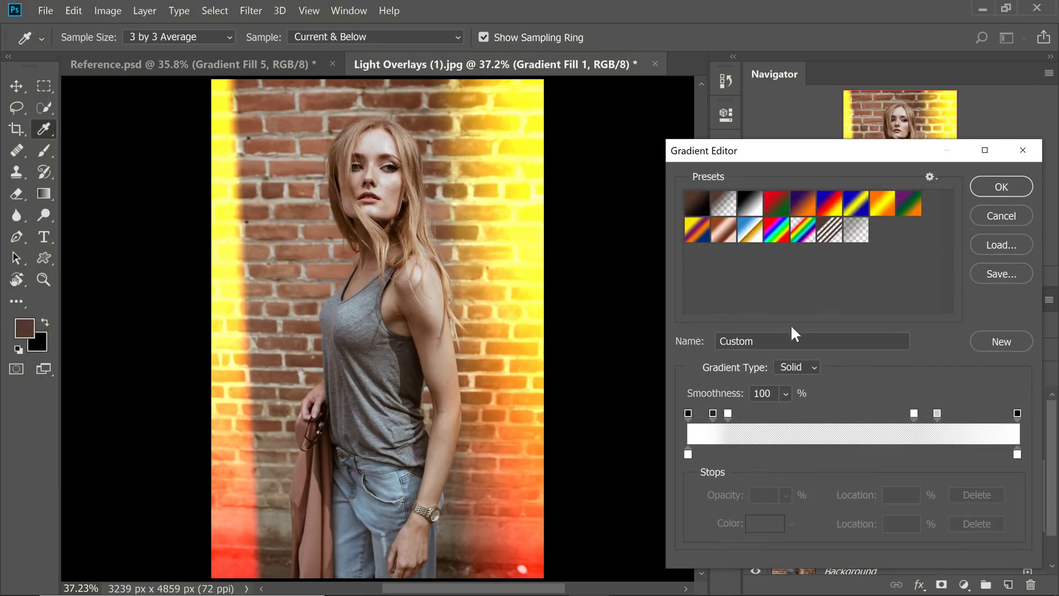
pyautogui.click(712, 414)
pyautogui.moveTo(721, 494); pyautogui.dragTo(795, 489)
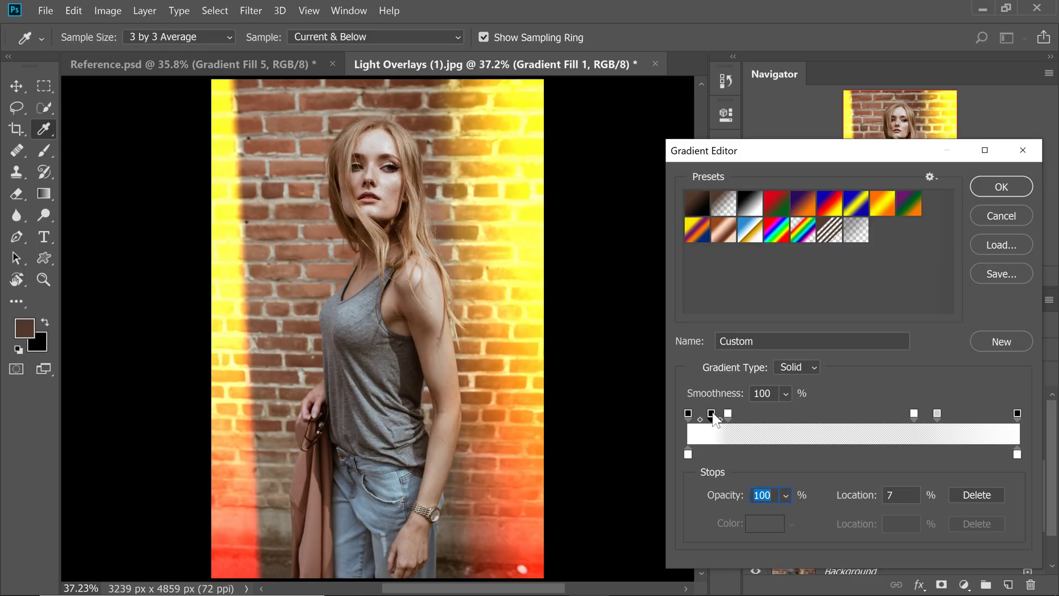
pyautogui.moveTo(716, 419); pyautogui.dragTo(716, 421)
pyautogui.click(982, 187)
pyautogui.click(948, 238)
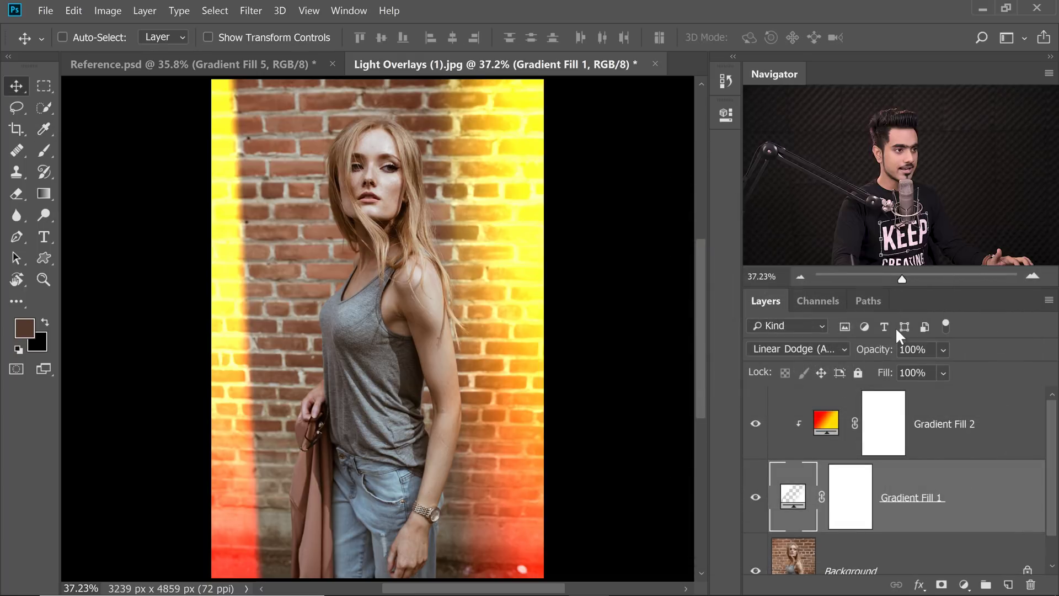
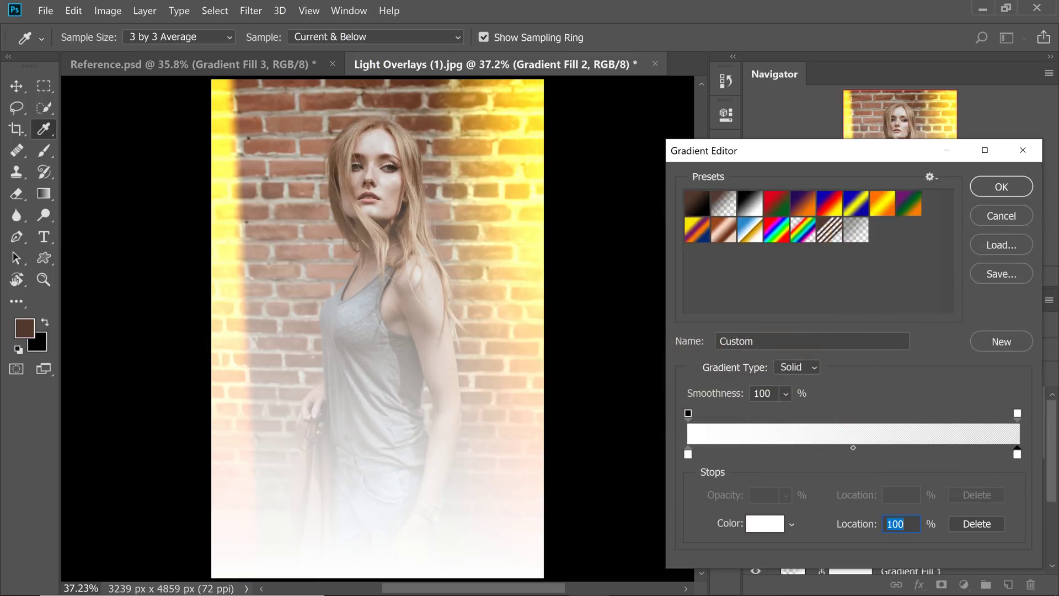
# - Set the white Gradient Fill 3 to an angle of -9°, temporarily using 1% scale to judge its edge, and return the scale to 100%
pyautogui.click(977, 189)
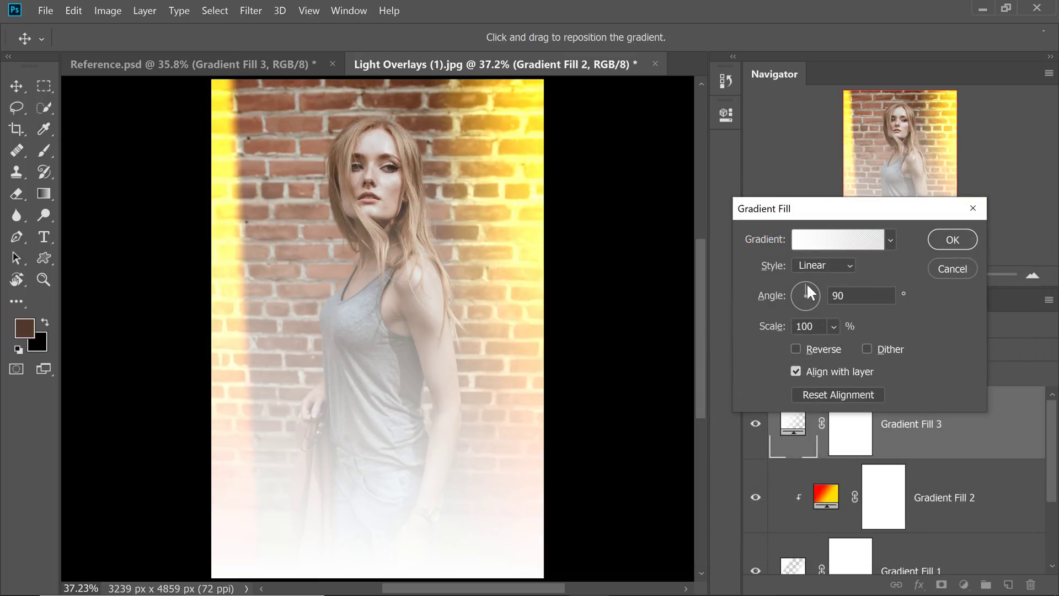
pyautogui.moveTo(808, 281); pyautogui.dragTo(817, 296)
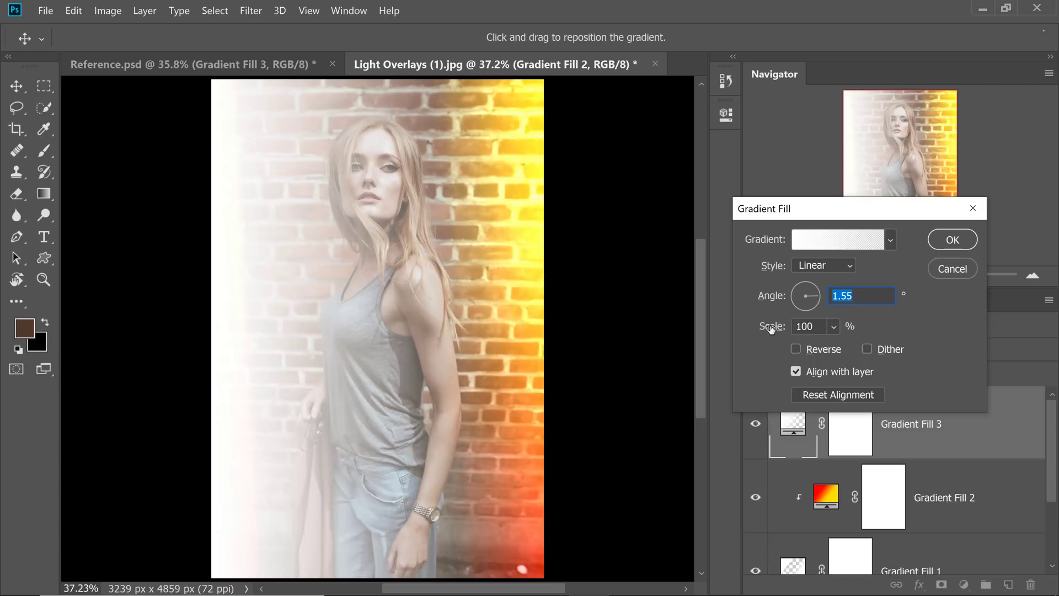
pyautogui.moveTo(771, 329); pyautogui.dragTo(672, 326)
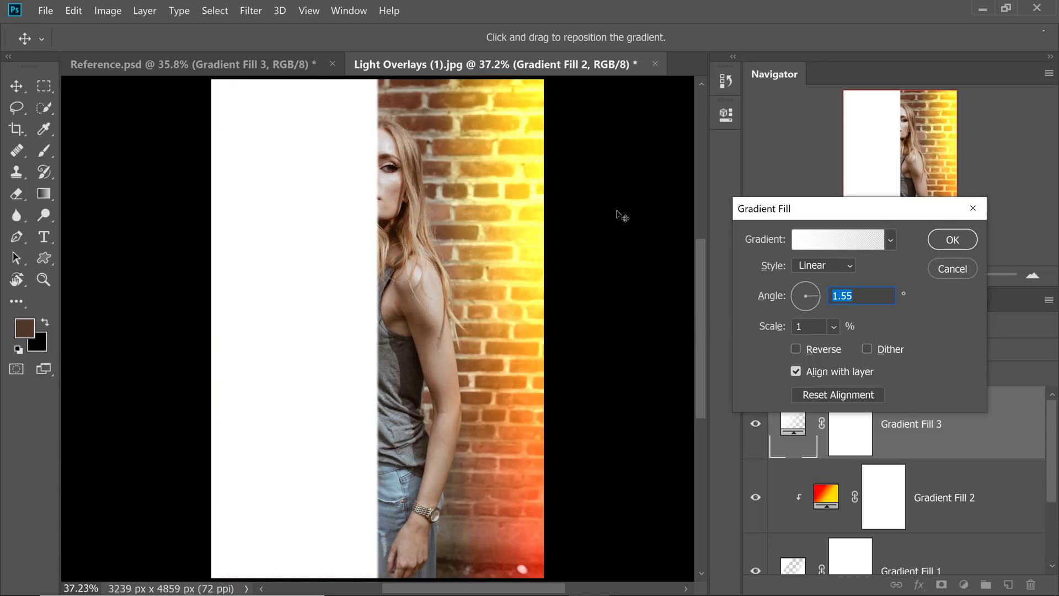
pyautogui.moveTo(816, 293); pyautogui.dragTo(817, 297)
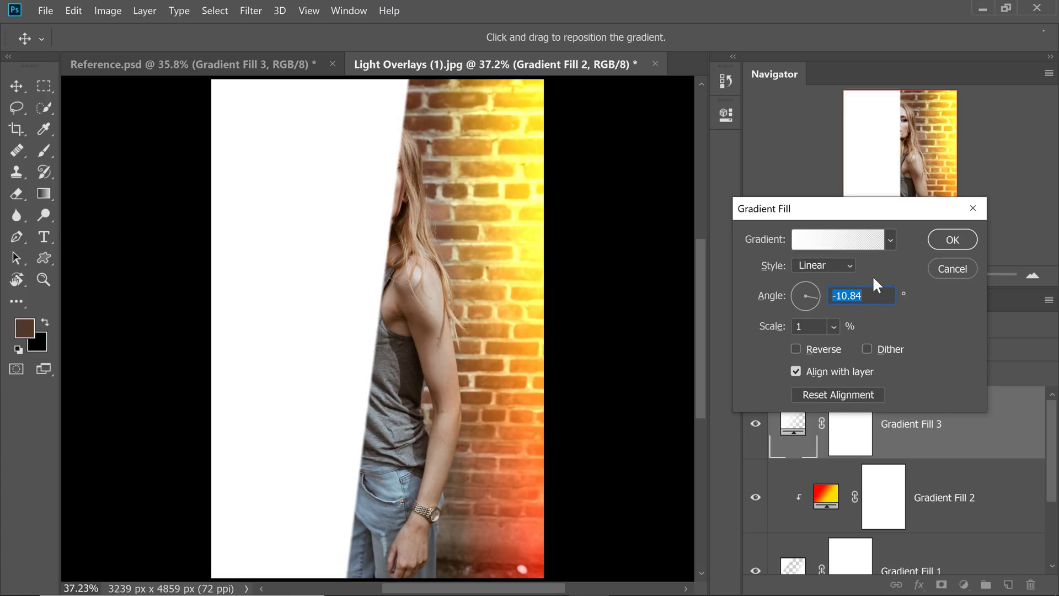
pyautogui.write('-9')
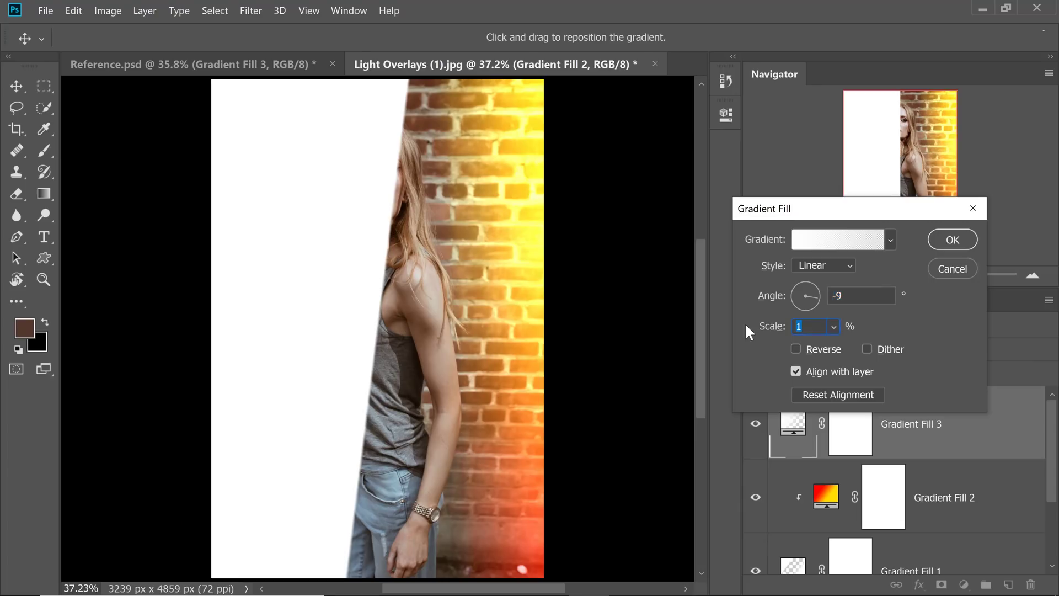
pyautogui.write('100')
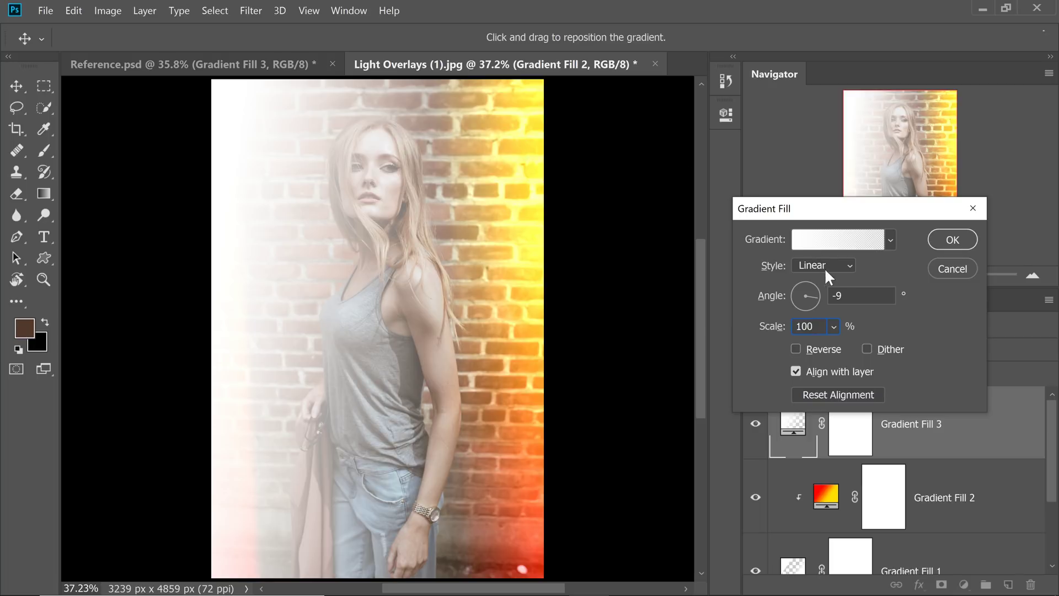
# - Open the white gradient for editing and try an extra opacity stop of 80% at location 12%
pyautogui.click(841, 239)
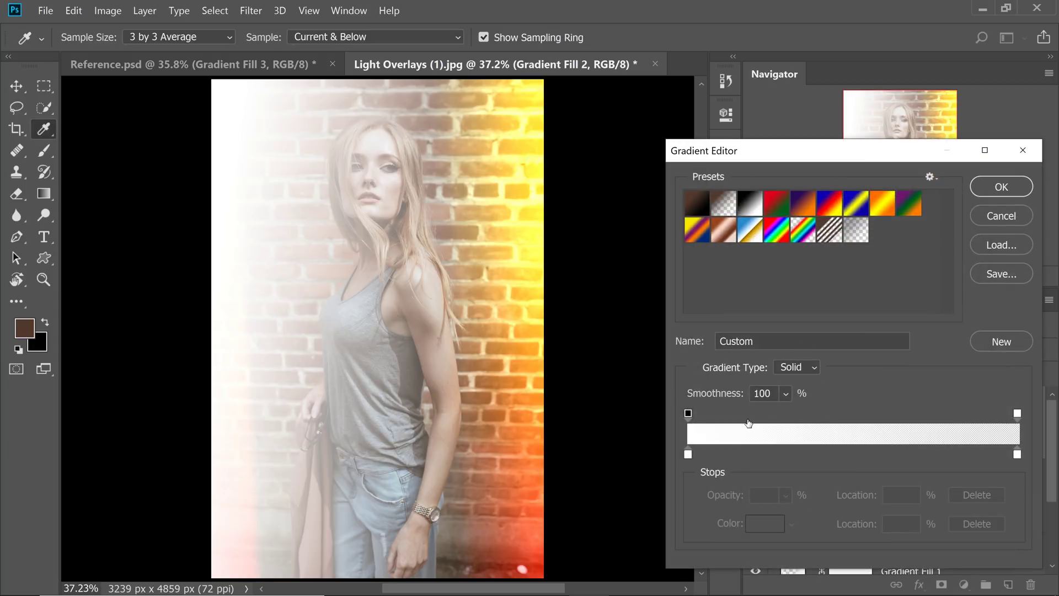
pyautogui.click(745, 418)
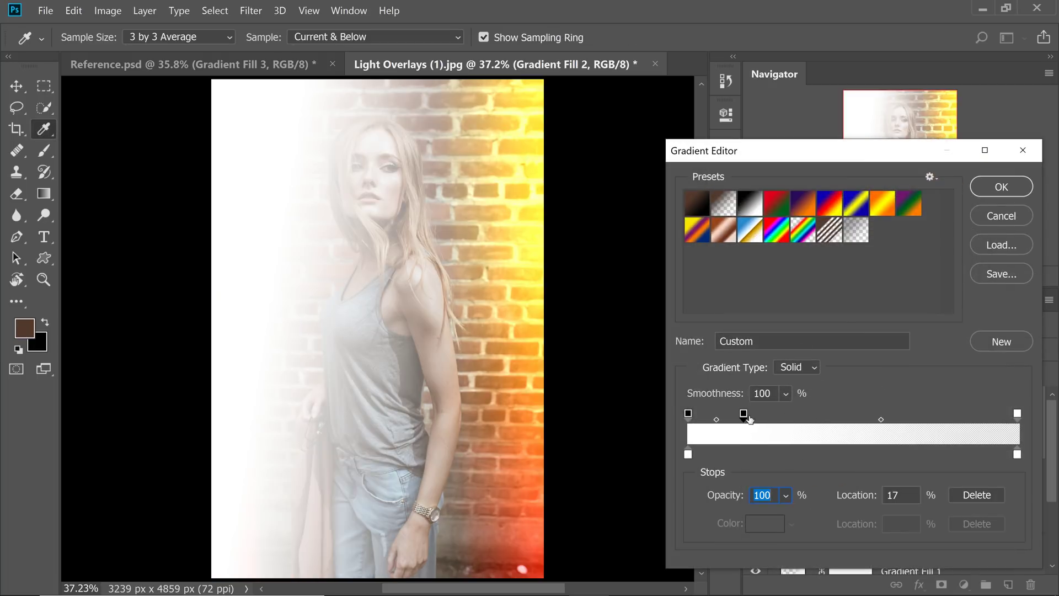
pyautogui.moveTo(738, 415); pyautogui.dragTo(735, 416)
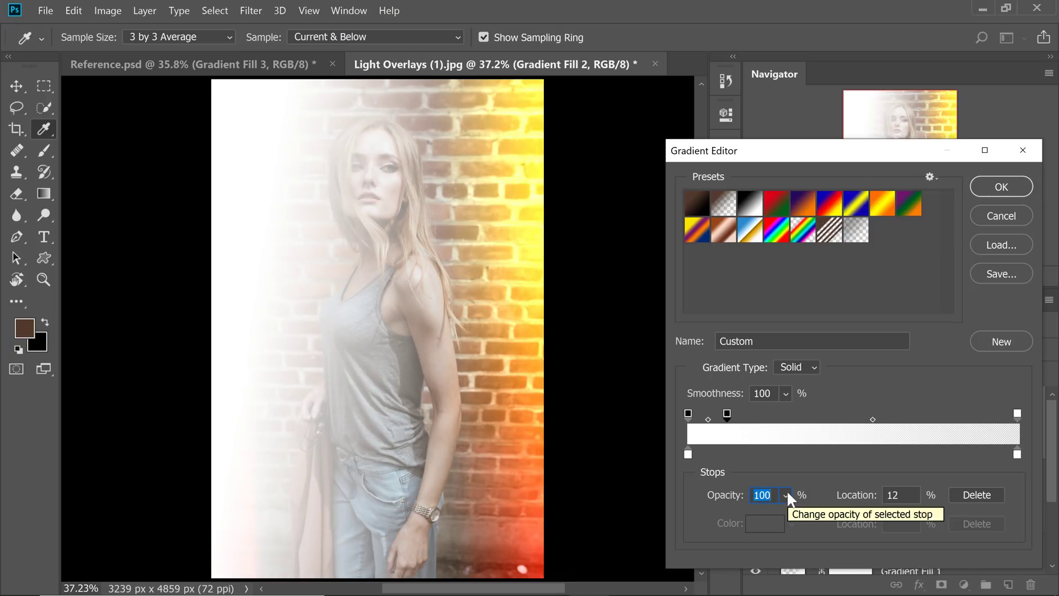
pyautogui.write('80')
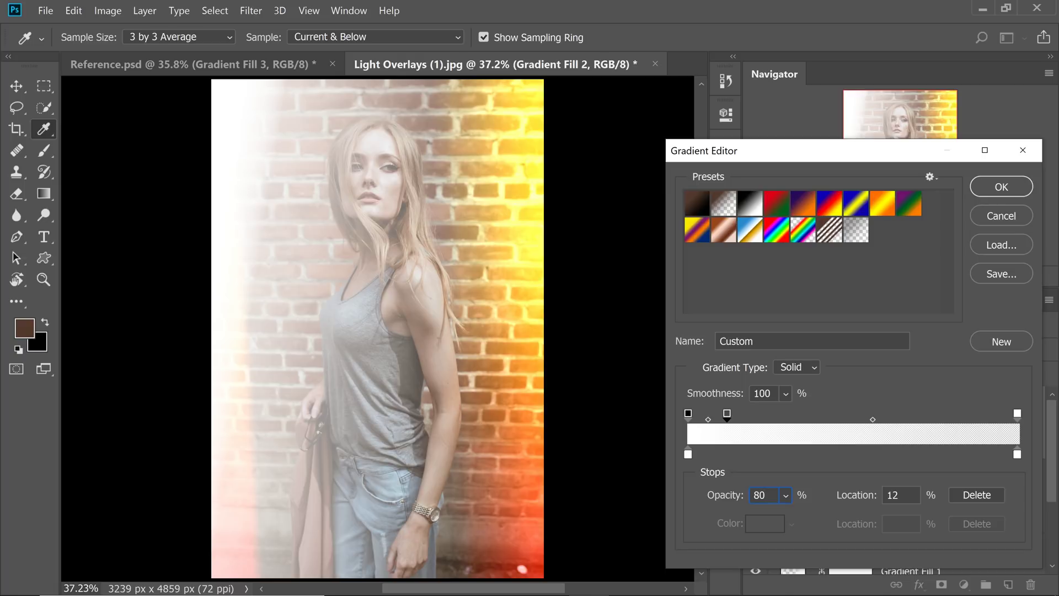
# - Pull the 0% opacity end stop in to location 51% and remove the 80% opacity stop
pyautogui.moveTo(1015, 415); pyautogui.dragTo(861, 417)
pyautogui.moveTo(729, 415); pyautogui.dragTo(823, 162)
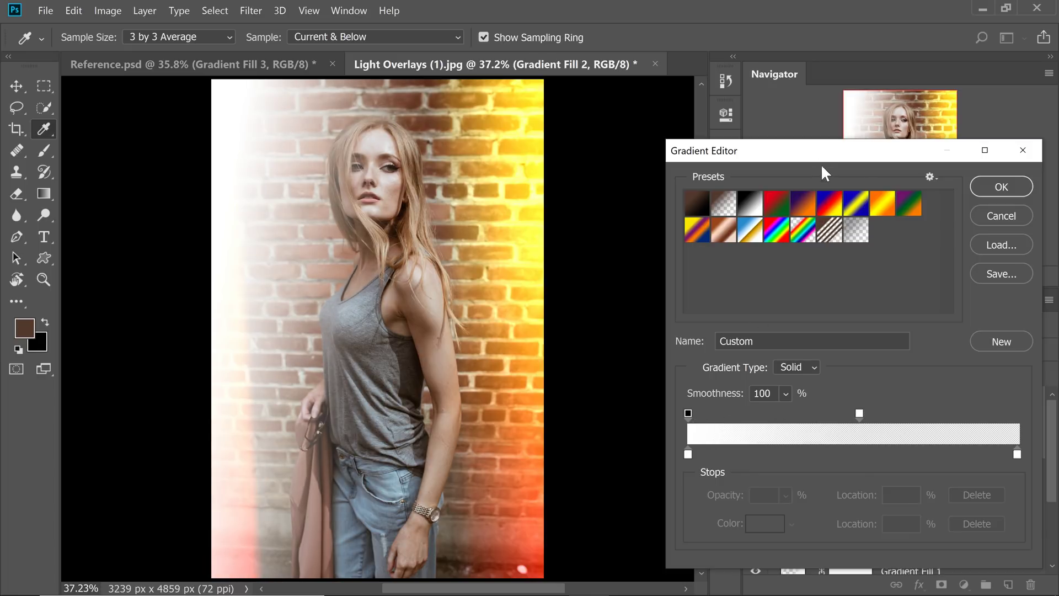
pyautogui.moveTo(858, 415)
pyautogui.mouseDown()
pyautogui.moveTo(800, 419)
pyautogui.moveTo(852, 419)
pyautogui.mouseUp()
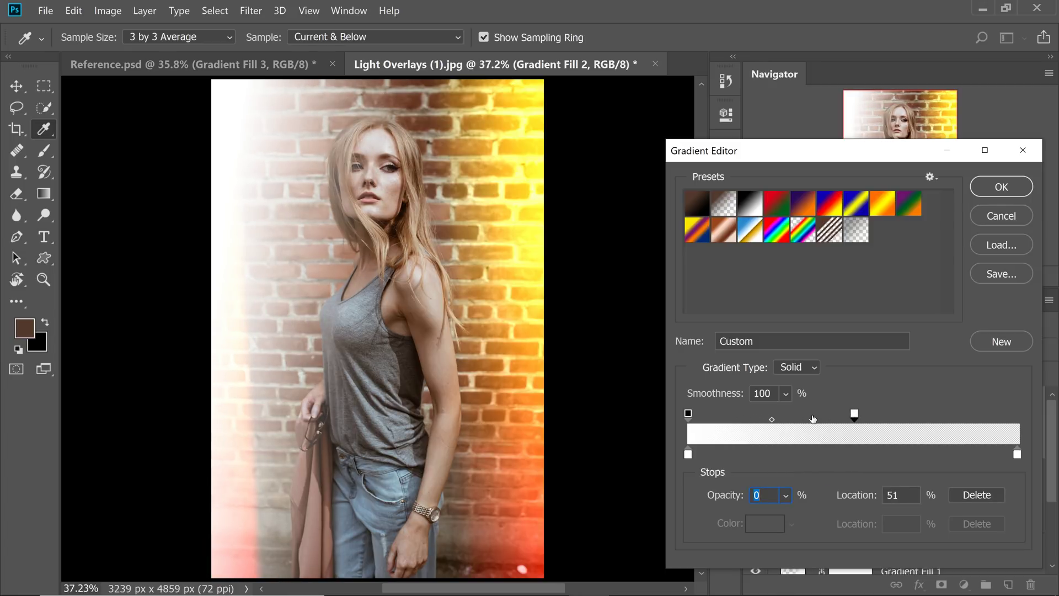
# - Add an opacity stop of 20% at about location 37% to the white gradient and apply the changes to Gradient Fill 3
pyautogui.moveTo(816, 418); pyautogui.dragTo(802, 451)
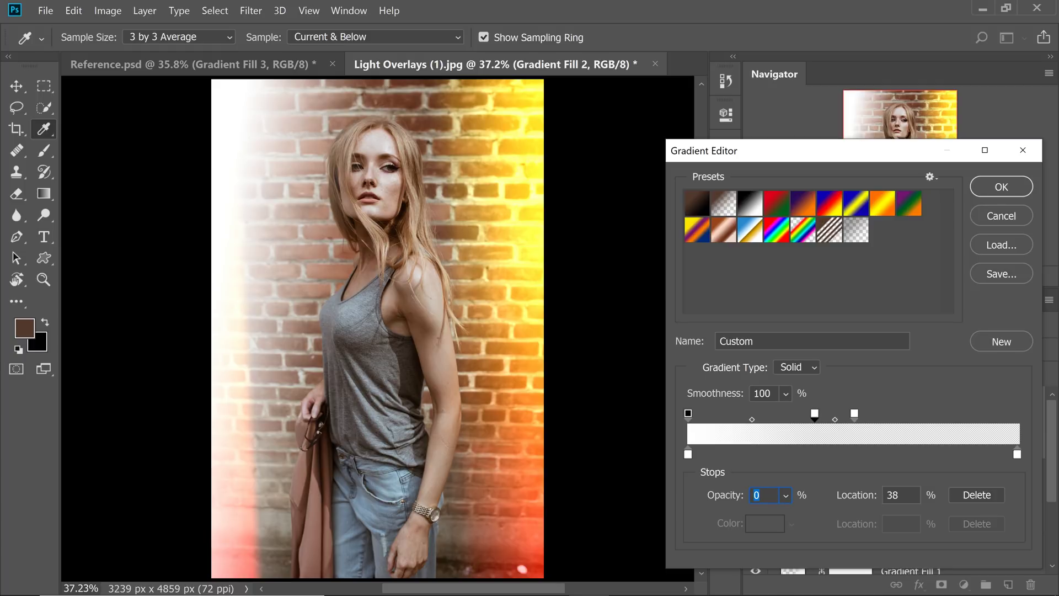
pyautogui.write('10')
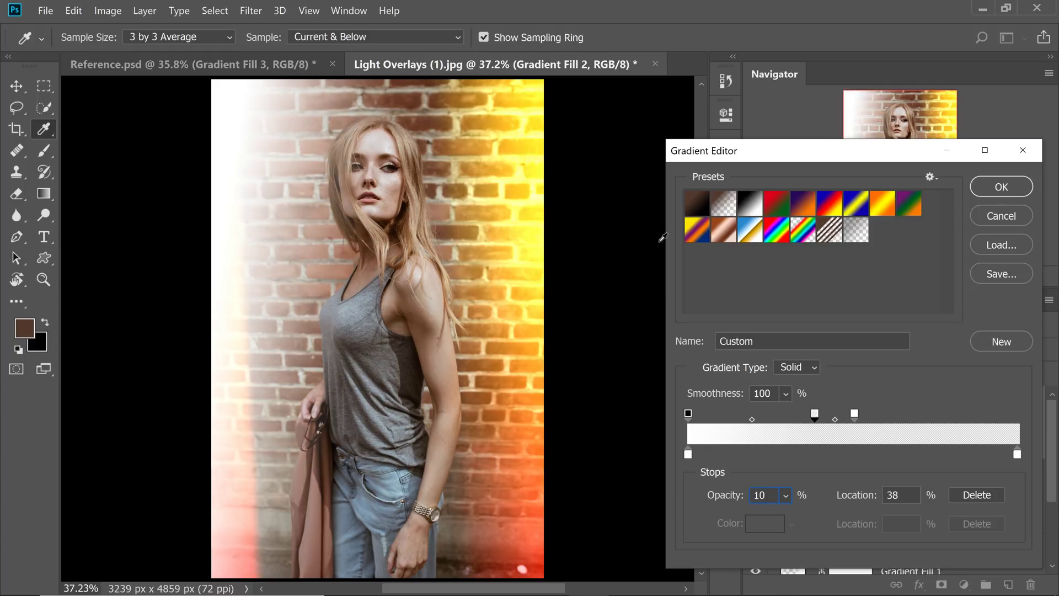
pyautogui.moveTo(816, 414); pyautogui.dragTo(811, 416)
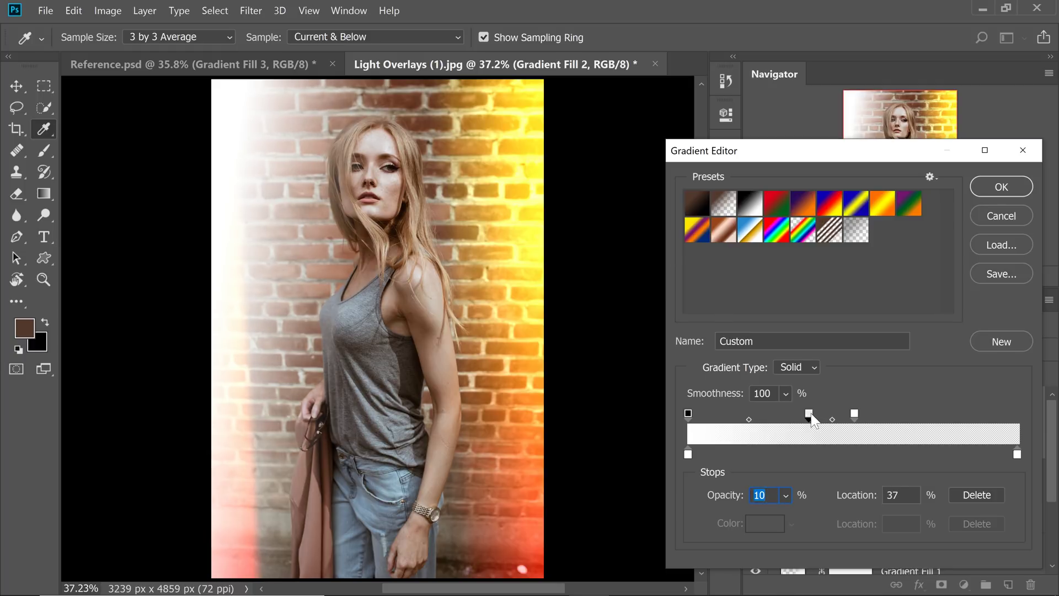
pyautogui.write('20')
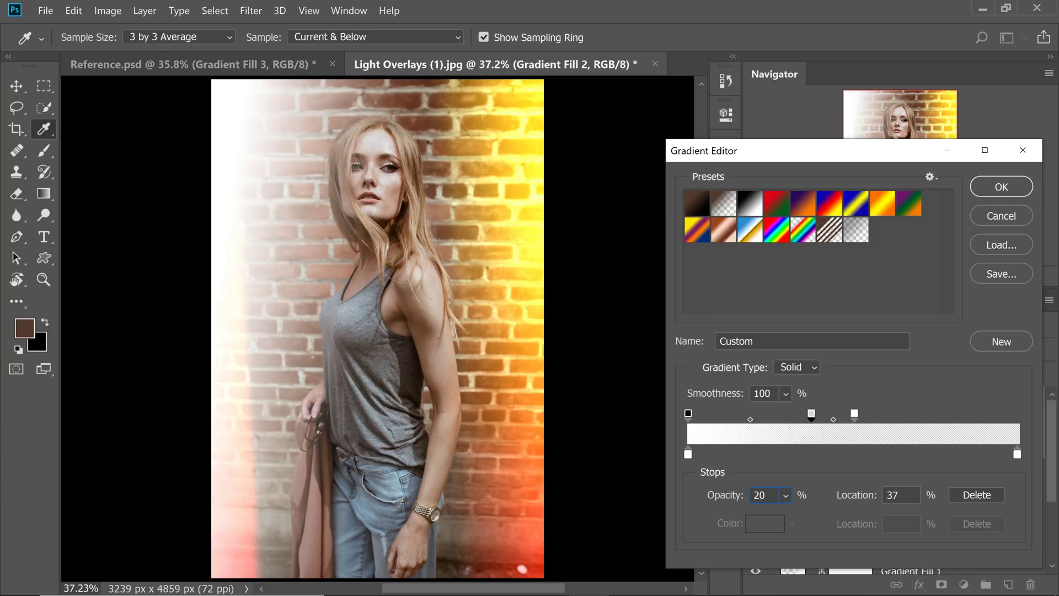
pyautogui.moveTo(811, 414); pyautogui.dragTo(809, 415)
pyautogui.click(980, 188)
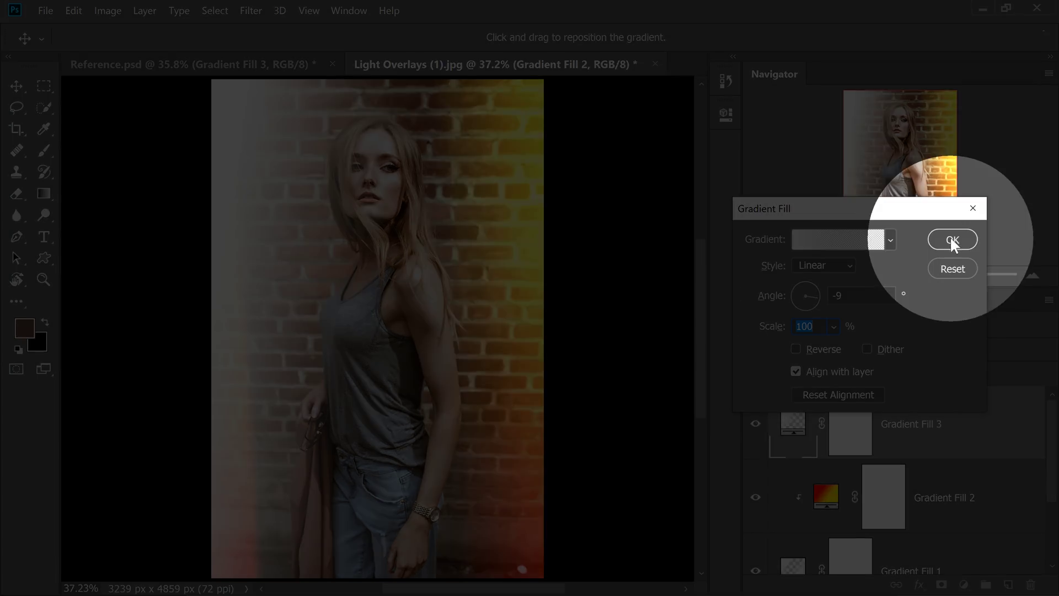
pyautogui.click(951, 239)
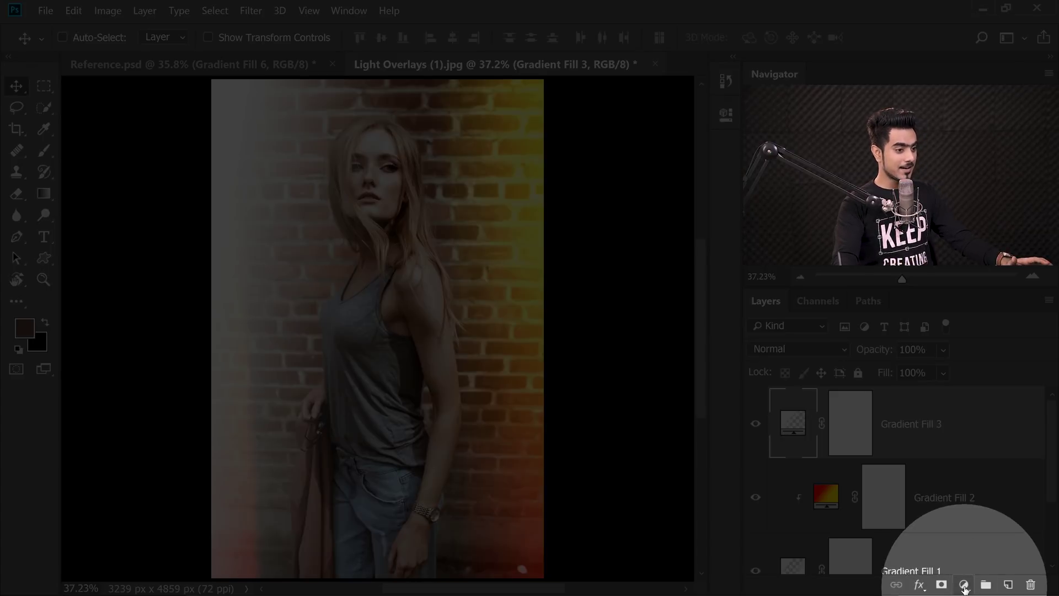
# - Add a new gradient fill layer above Gradient Fill 3 using the Violet, Orange preset at an angle of 82°
pyautogui.click(963, 585)
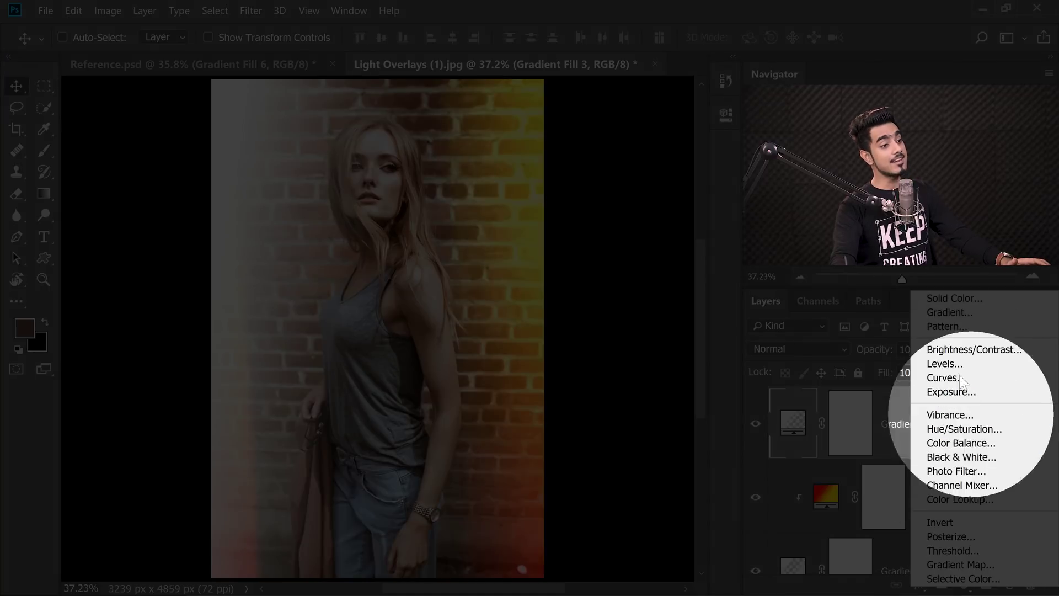
pyautogui.click(960, 313)
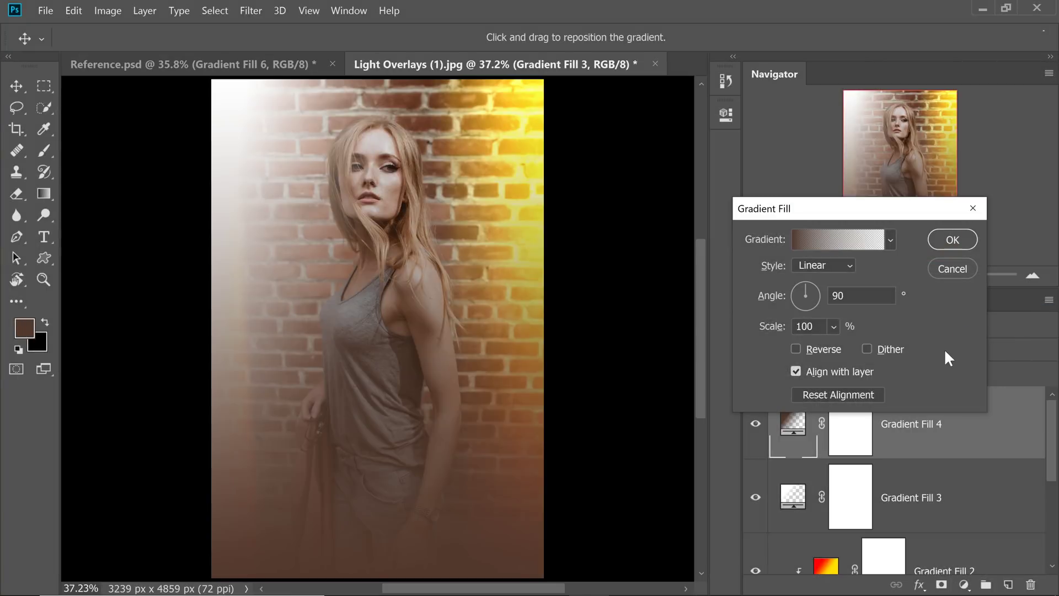
pyautogui.click(837, 236)
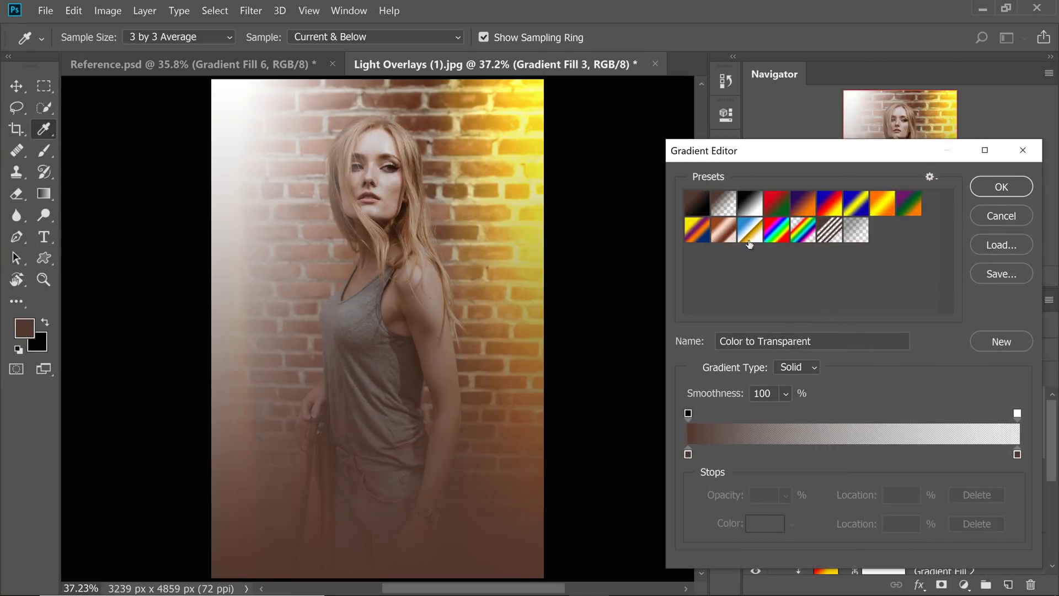
pyautogui.click(806, 208)
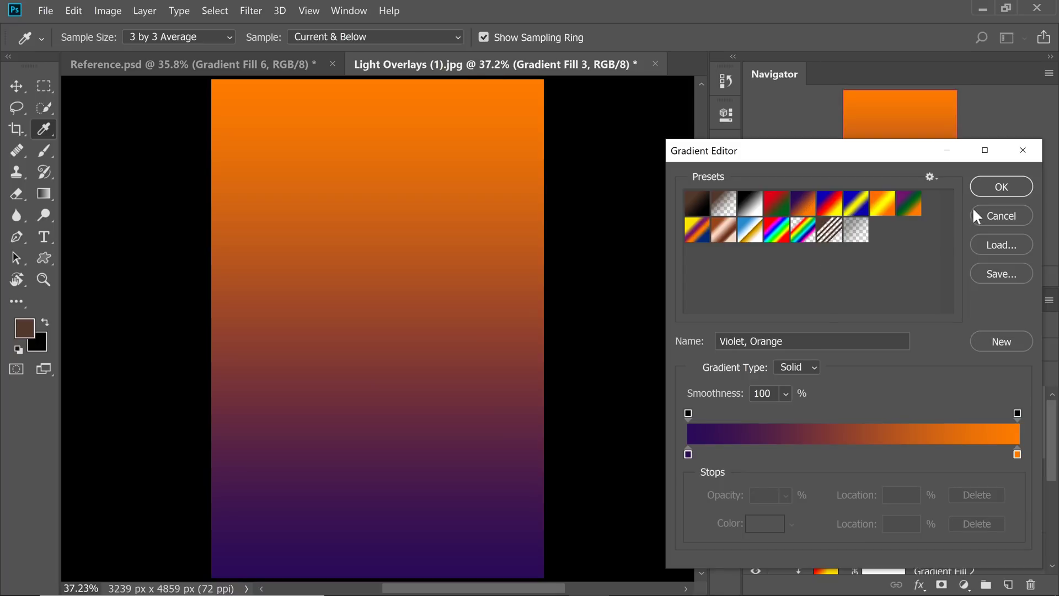
pyautogui.click(1002, 187)
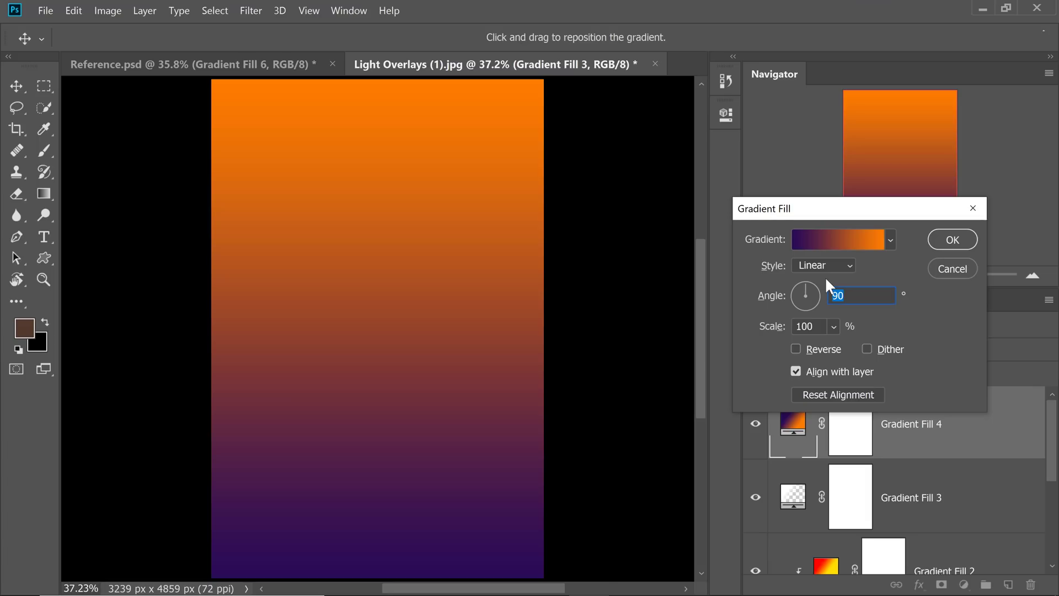
pyautogui.write('82')
pyautogui.click(962, 240)
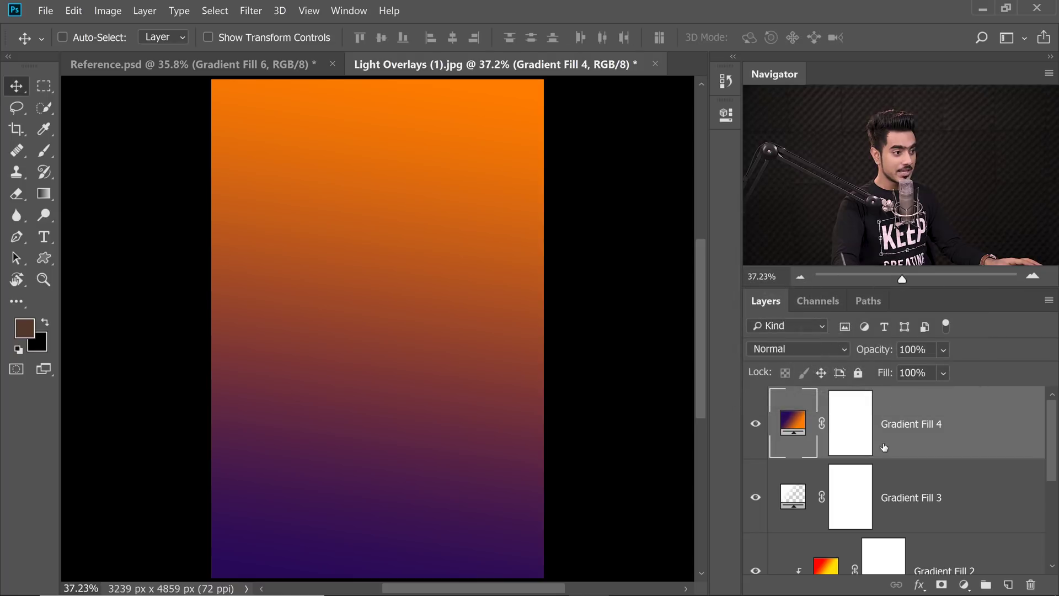
# - Clip the violet-orange gradient to Gradient Fill 3 and set Gradient Fill 3's blend mode to Linear Dodge (Add)
pyautogui.keyDown('alt'); pyautogui.click(941, 457); pyautogui.keyUp('alt')
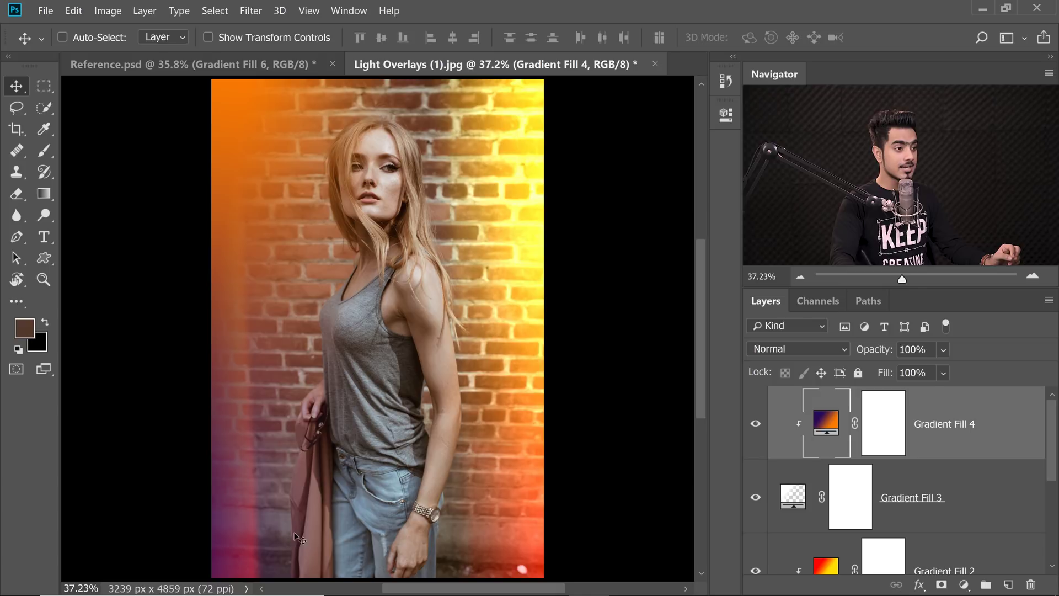
pyautogui.click(1016, 513)
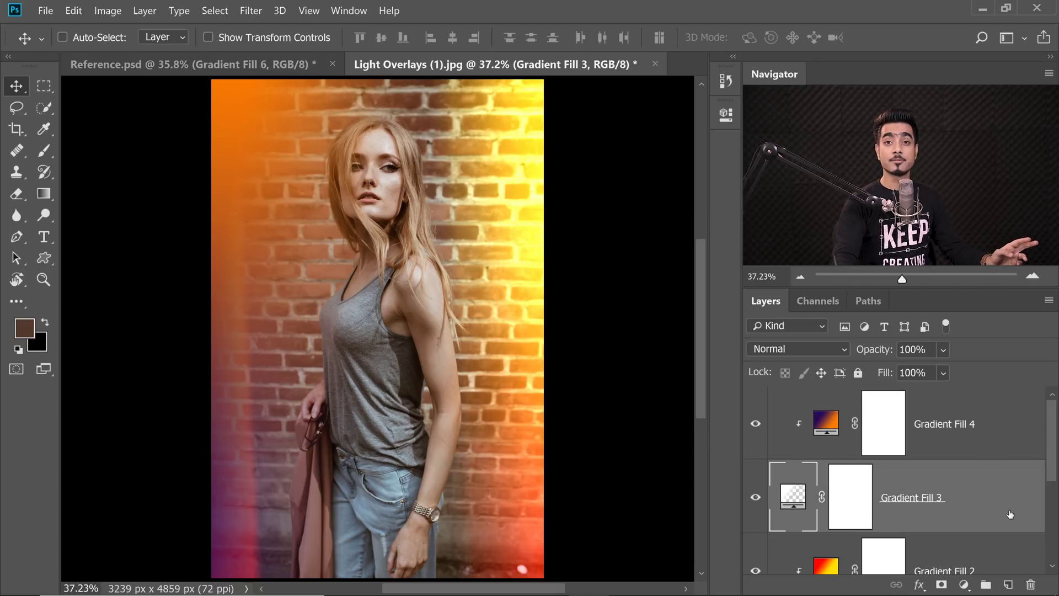
pyautogui.click(799, 348)
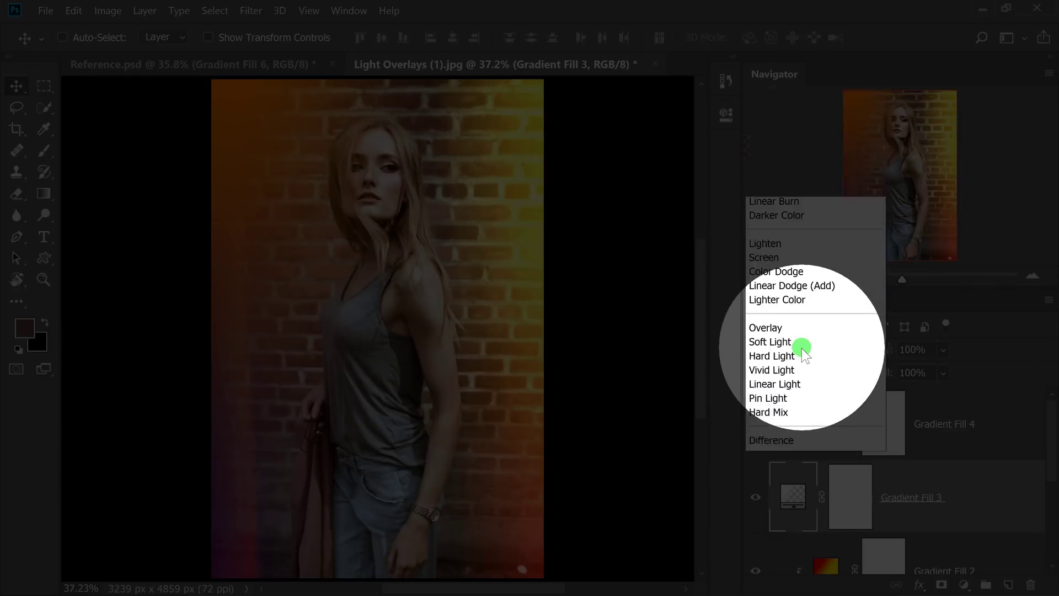
pyautogui.click(805, 177)
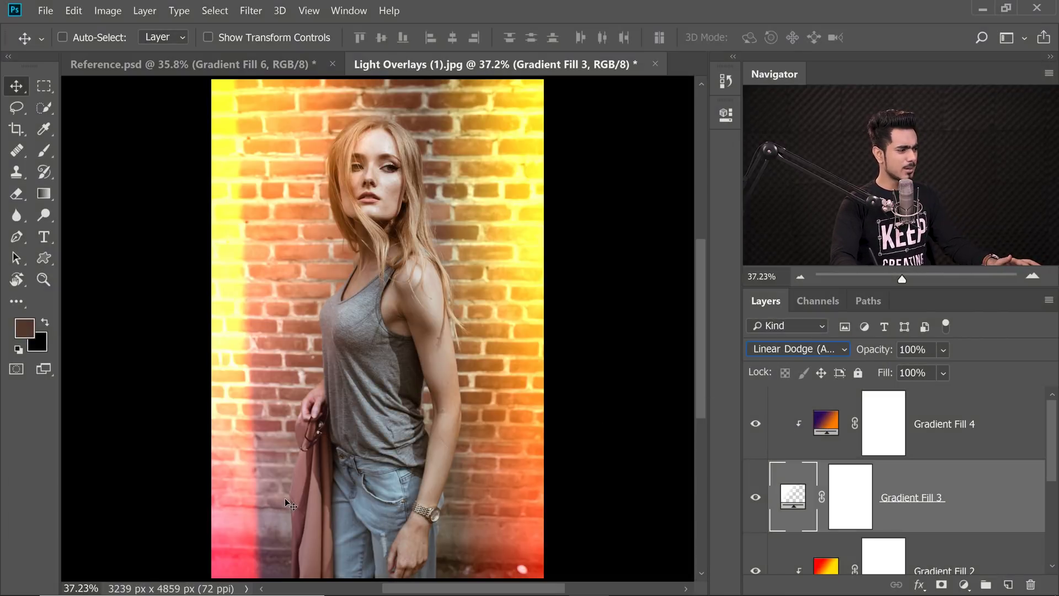
# - Edit the clipped Gradient Fill 4 and recolor its dark violet stop to a bright, fully saturated blue-violet
pyautogui.doubleClick(825, 424)
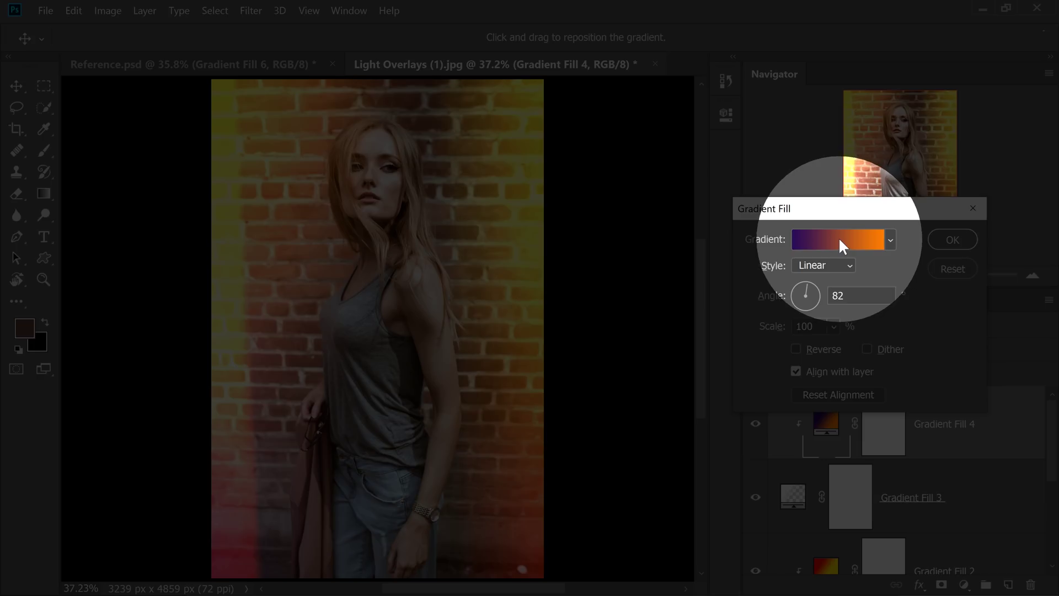
pyautogui.click(837, 239)
pyautogui.click(688, 454)
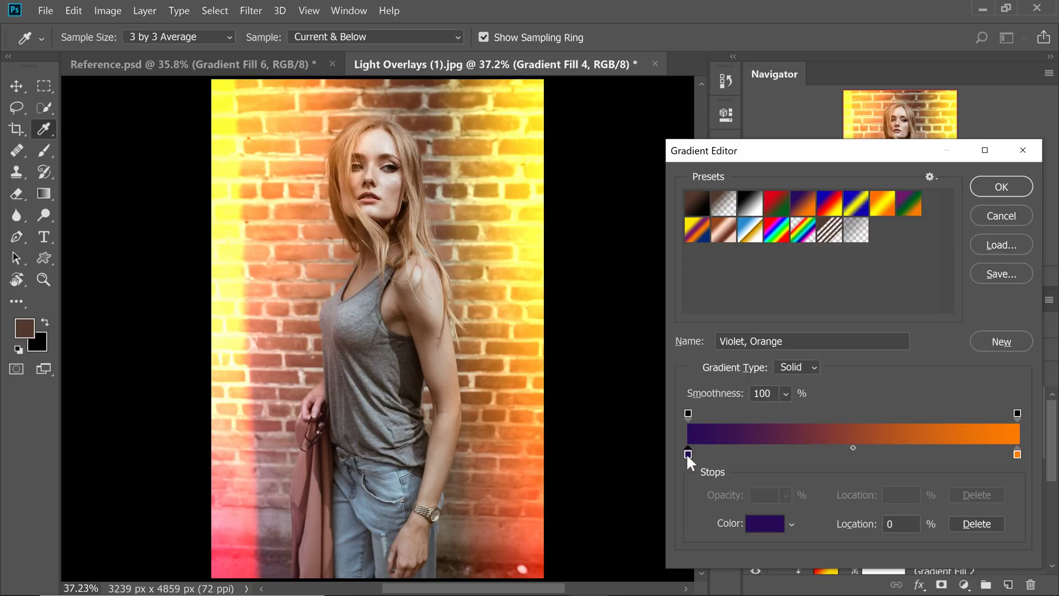
pyautogui.click(764, 524)
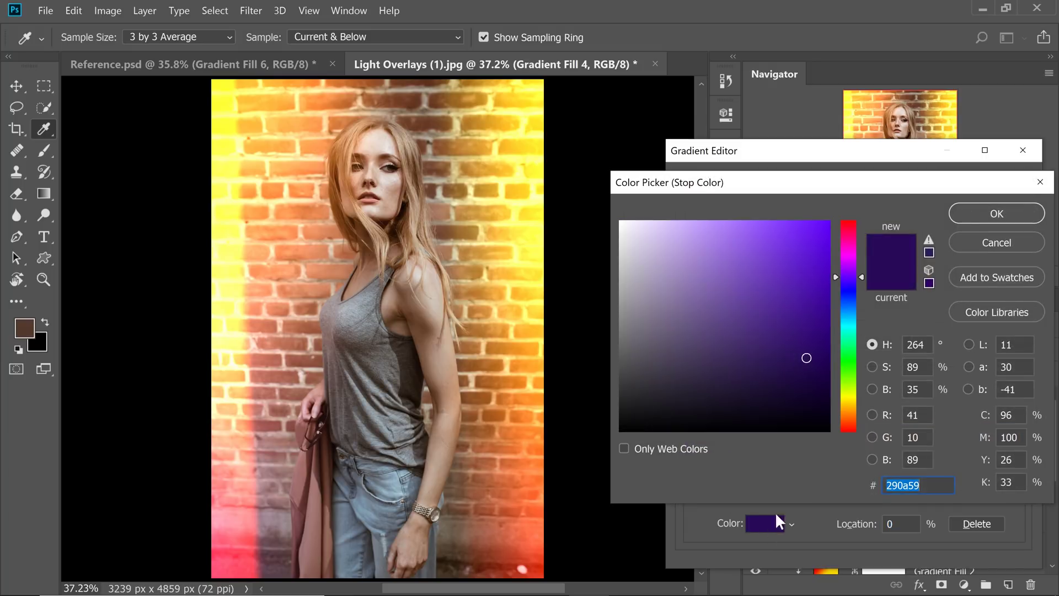
pyautogui.moveTo(813, 327); pyautogui.dragTo(829, 221)
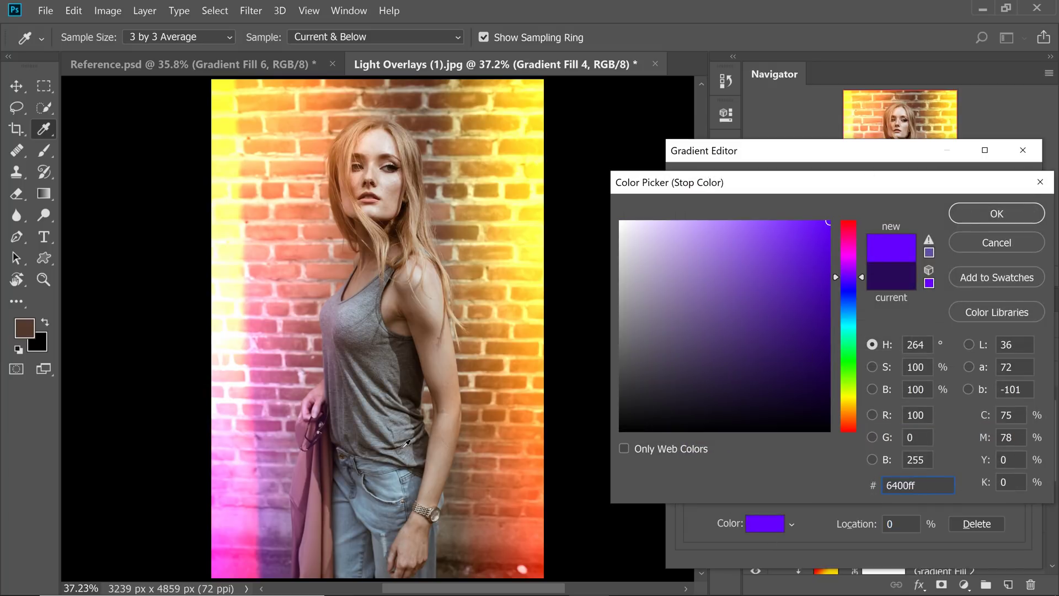
pyautogui.click(988, 214)
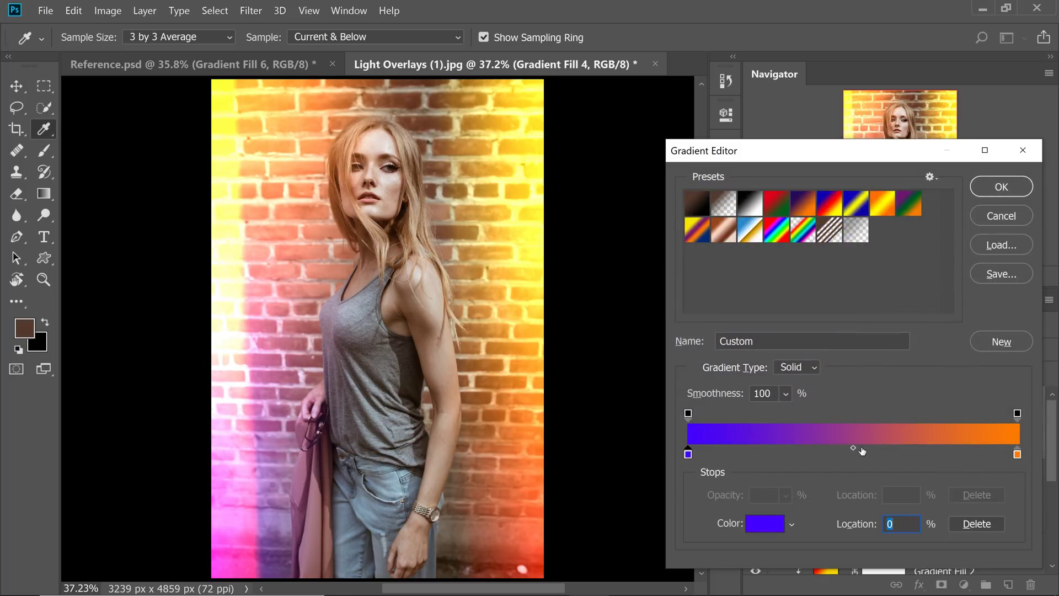
# - Shift the color midpoint towards orange, move the blue-violet stop to location 8%, and apply the changes to Gradient Fill 4
pyautogui.moveTo(853, 447)
pyautogui.mouseDown()
pyautogui.moveTo(882, 447)
pyautogui.moveTo(873, 447)
pyautogui.mouseUp()
pyautogui.moveTo(689, 454); pyautogui.dragTo(735, 459)
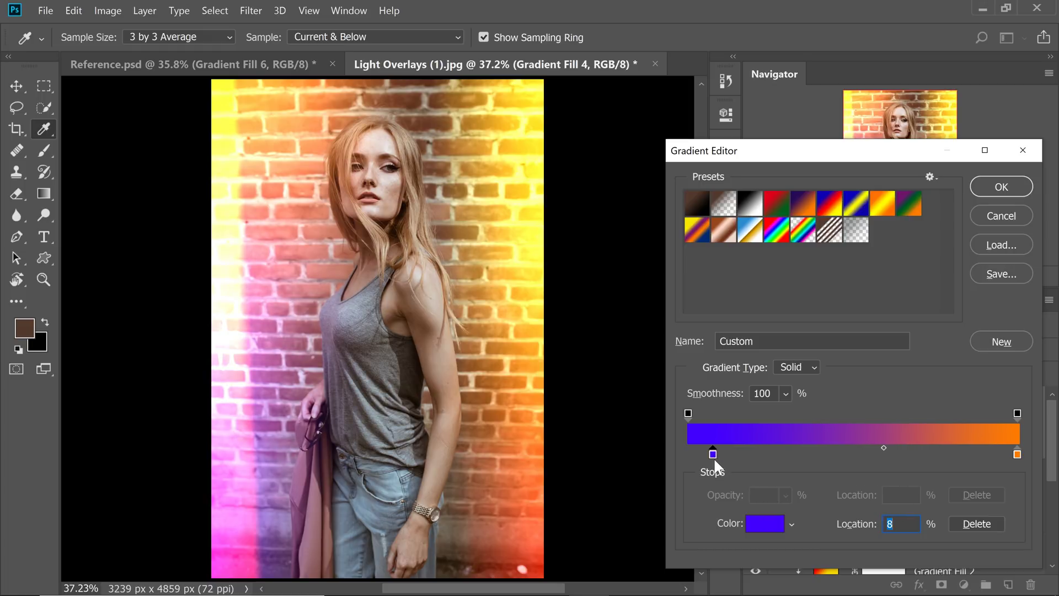
pyautogui.click(998, 187)
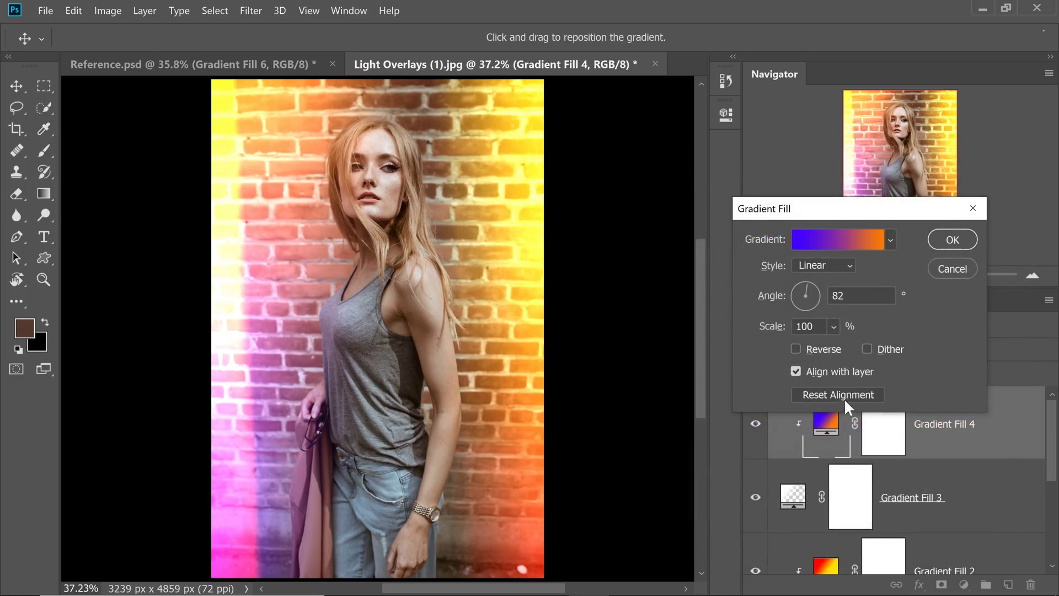
pyautogui.click(950, 239)
# - Extend Gradient Fill 3's fade by moving its 0% opacity stop further out and its 20% stop to location 43%, and apply it
pyautogui.click(909, 499)
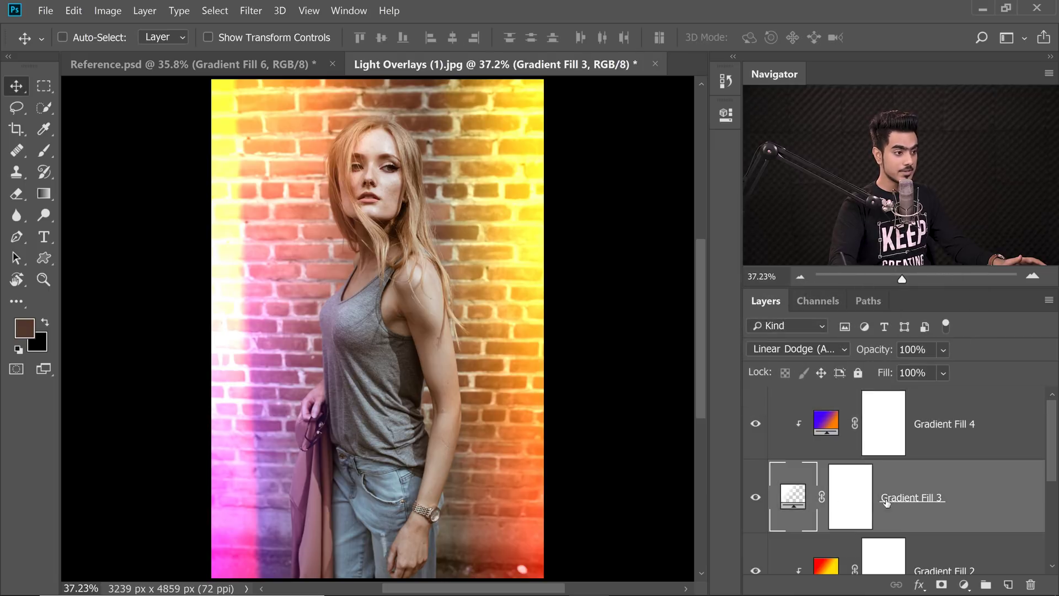
pyautogui.doubleClick(792, 496)
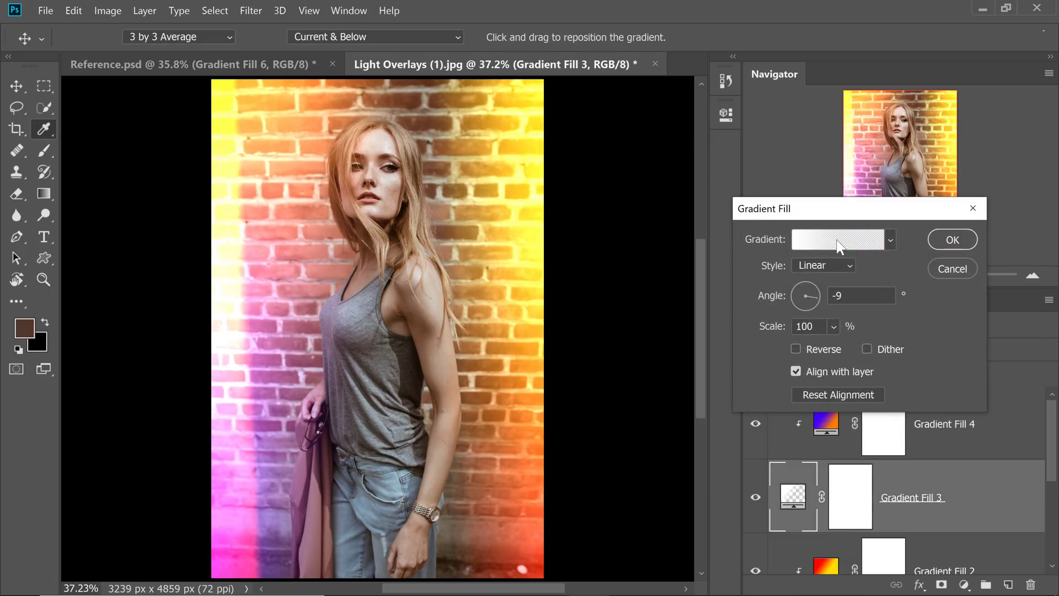
pyautogui.click(836, 244)
pyautogui.moveTo(859, 415); pyautogui.dragTo(891, 415)
pyautogui.moveTo(808, 414); pyautogui.dragTo(835, 414)
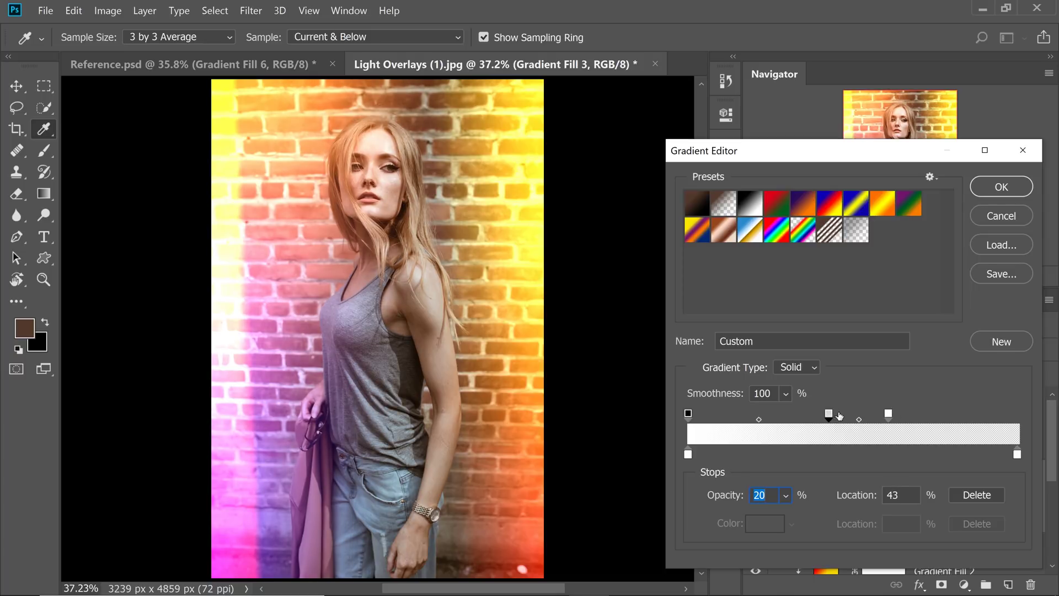
pyautogui.click(986, 194)
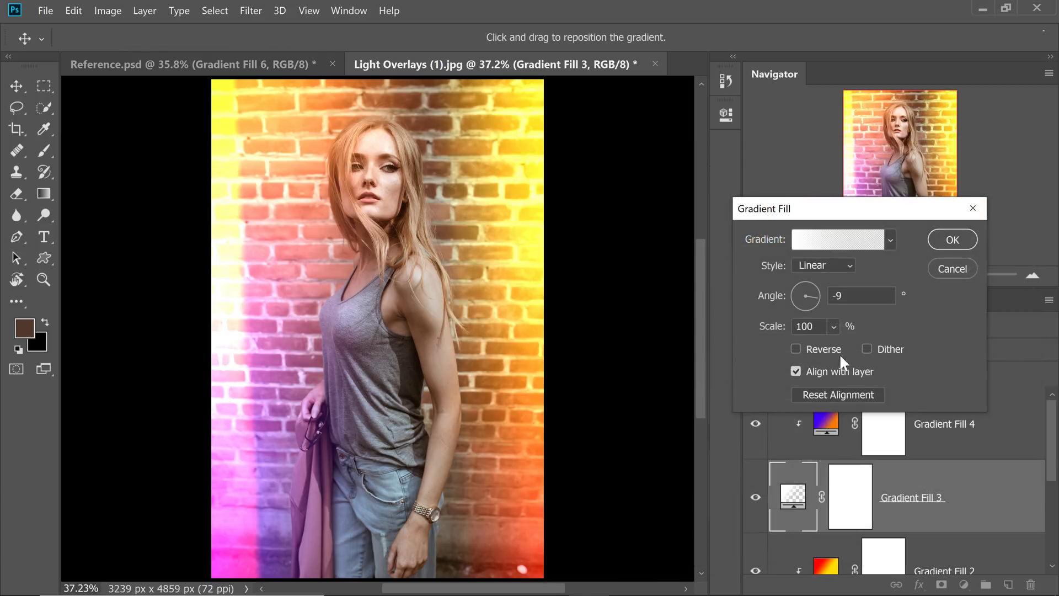
pyautogui.click(947, 239)
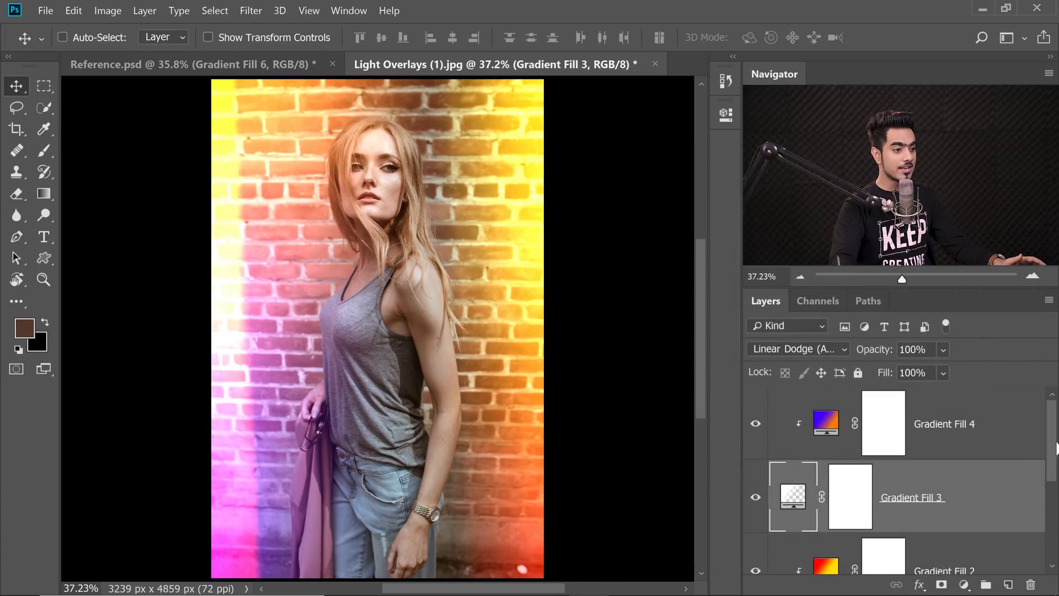
# - Set Gradient Fill 1's layer opacity to 99% and its fill to 70%
pyautogui.scroll(-5, 1056, 447)
pyautogui.click(979, 491)
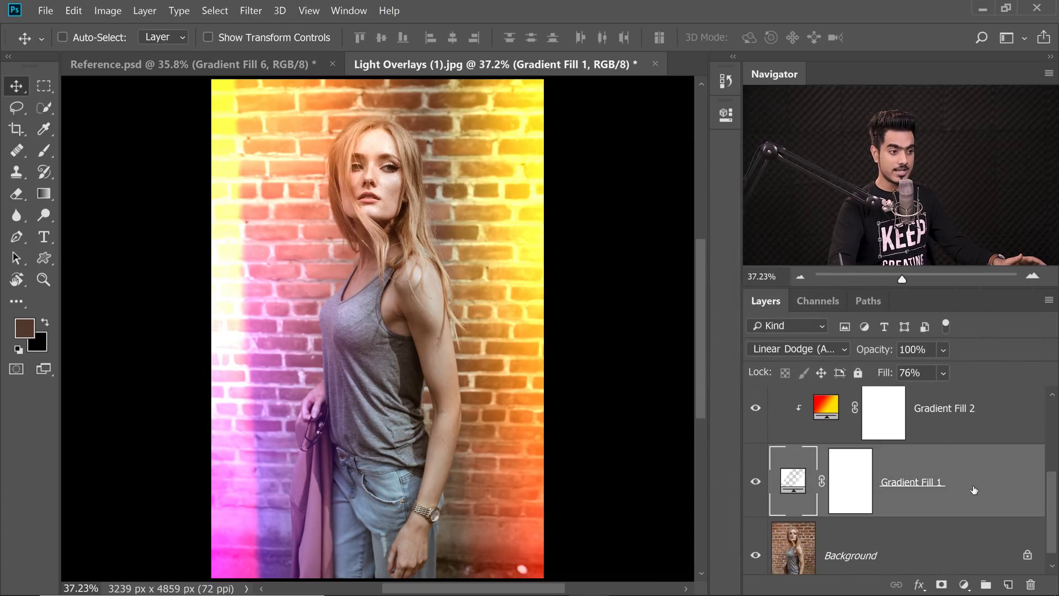
pyautogui.moveTo(873, 349); pyautogui.dragTo(881, 374)
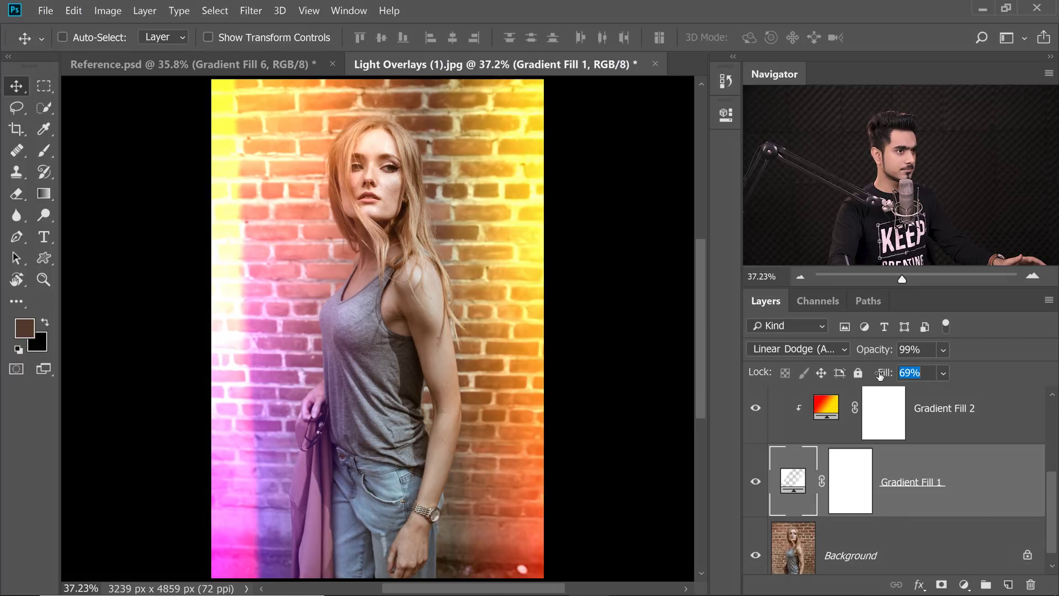
pyautogui.write('70')
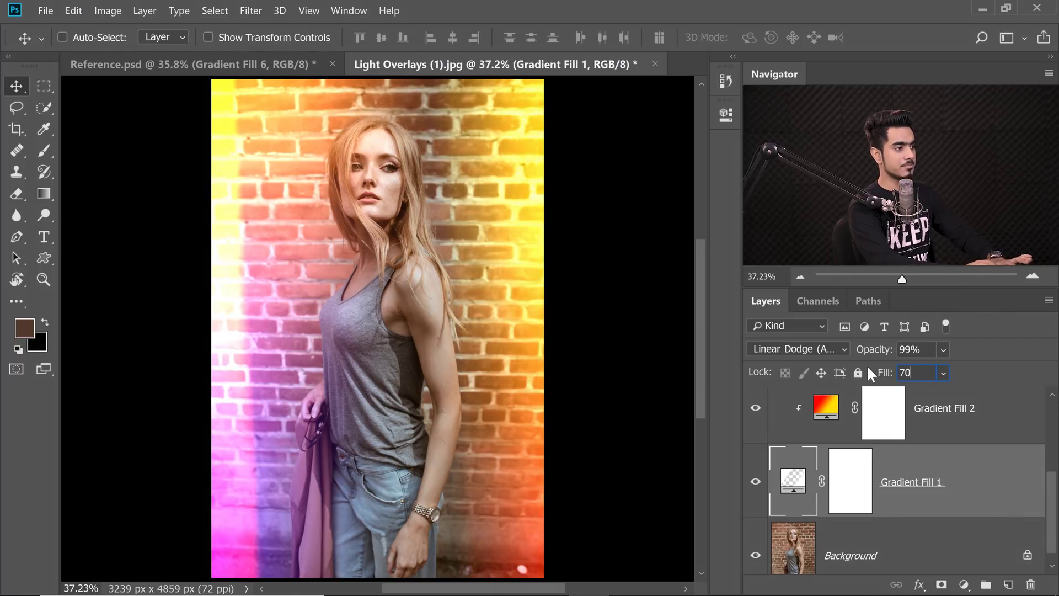
pyautogui.press('Return')
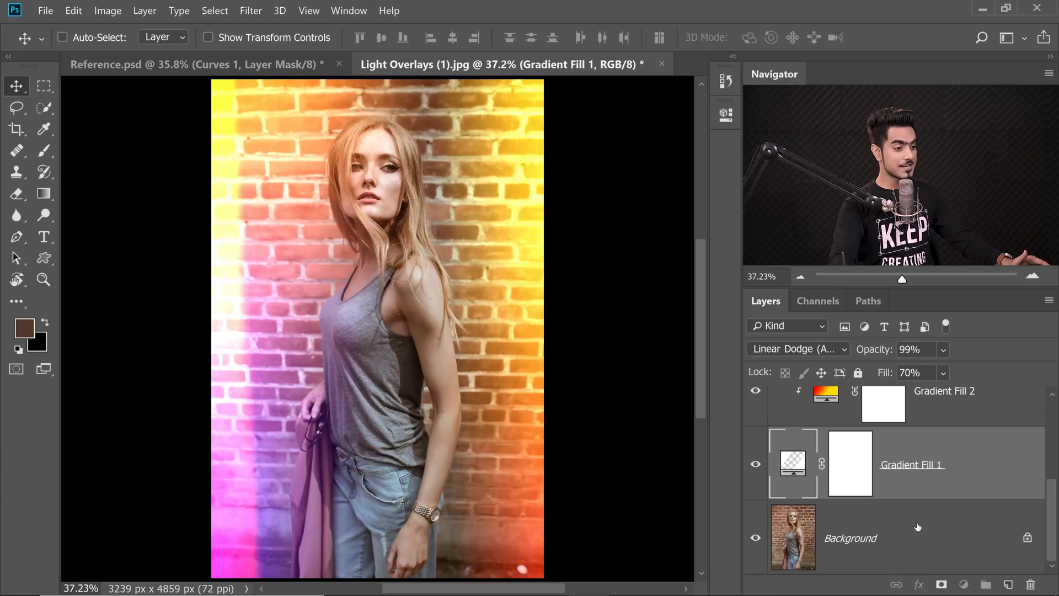
# - Add a Curves adjustment layer directly above the Background layer
pyautogui.click(915, 527)
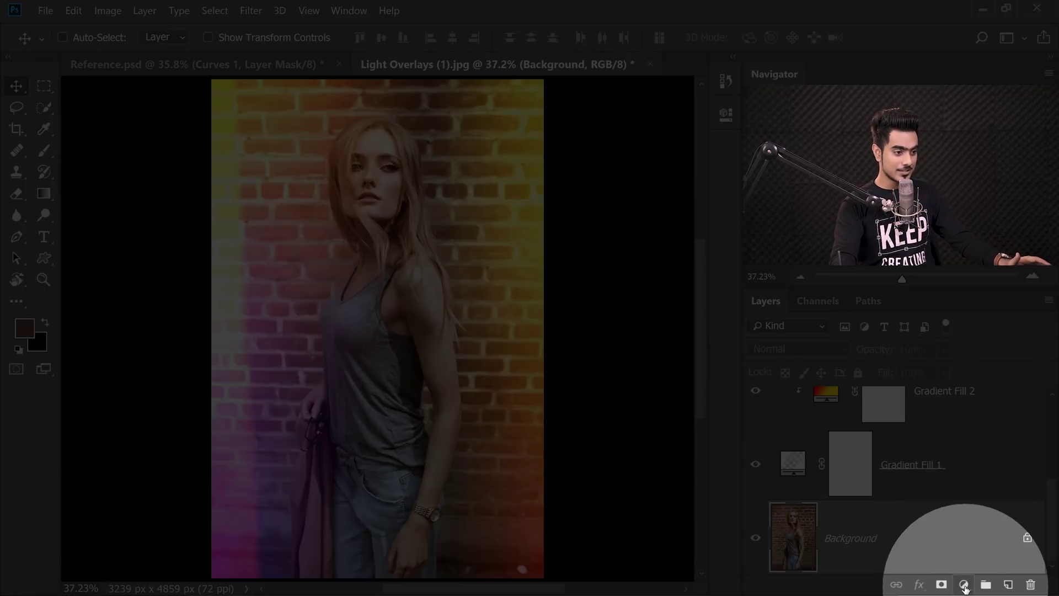
pyautogui.click(964, 585)
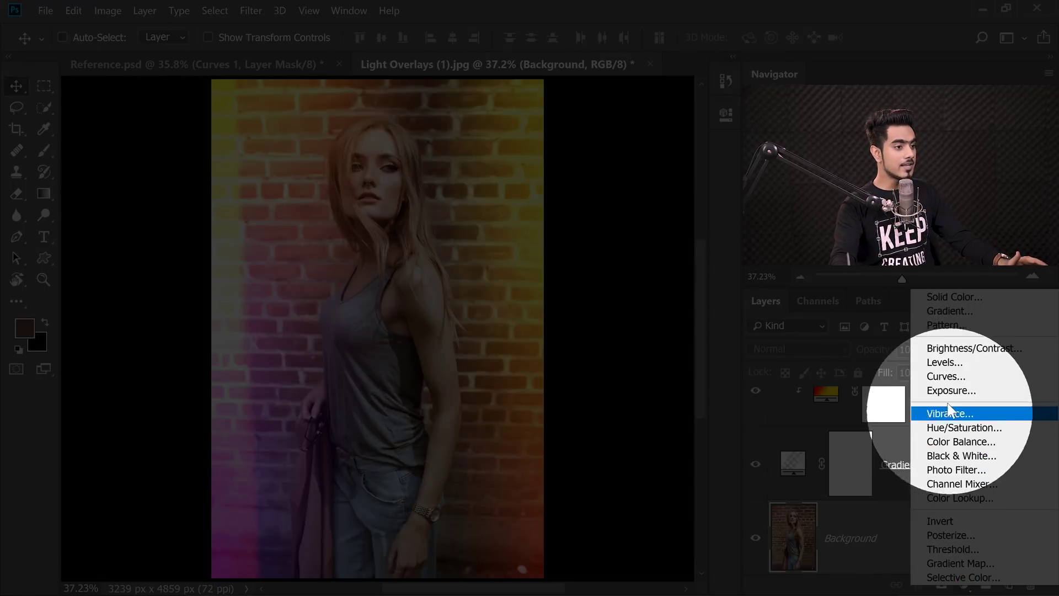
pyautogui.click(948, 376)
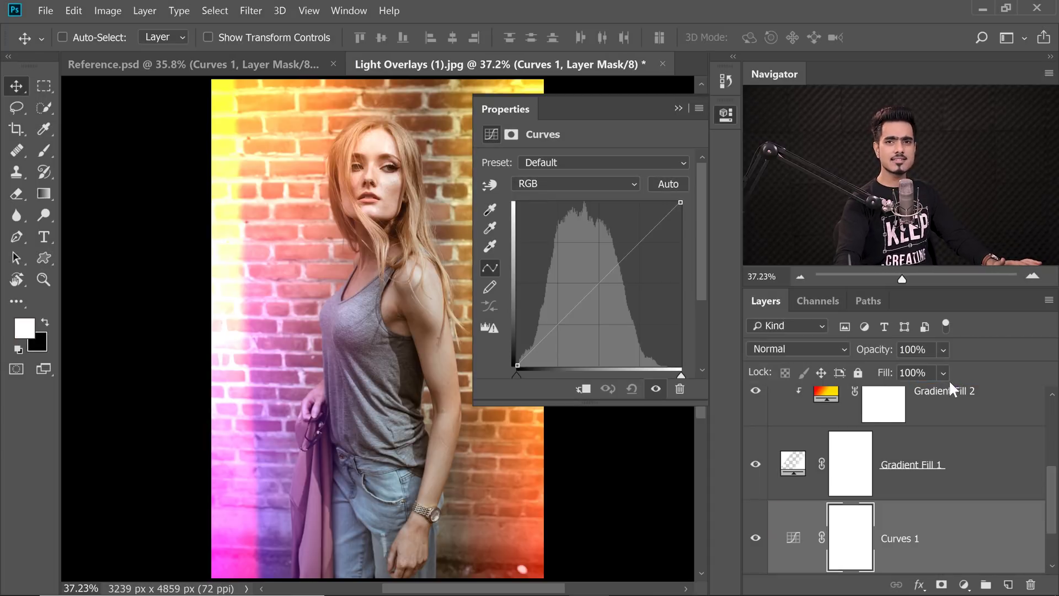
# - Use the Curves targeted adjustment tool on the woman's cheek to slightly brighten the photo's highlights in the RGB curve
pyautogui.moveTo(374, 138); pyautogui.dragTo(379, 182)
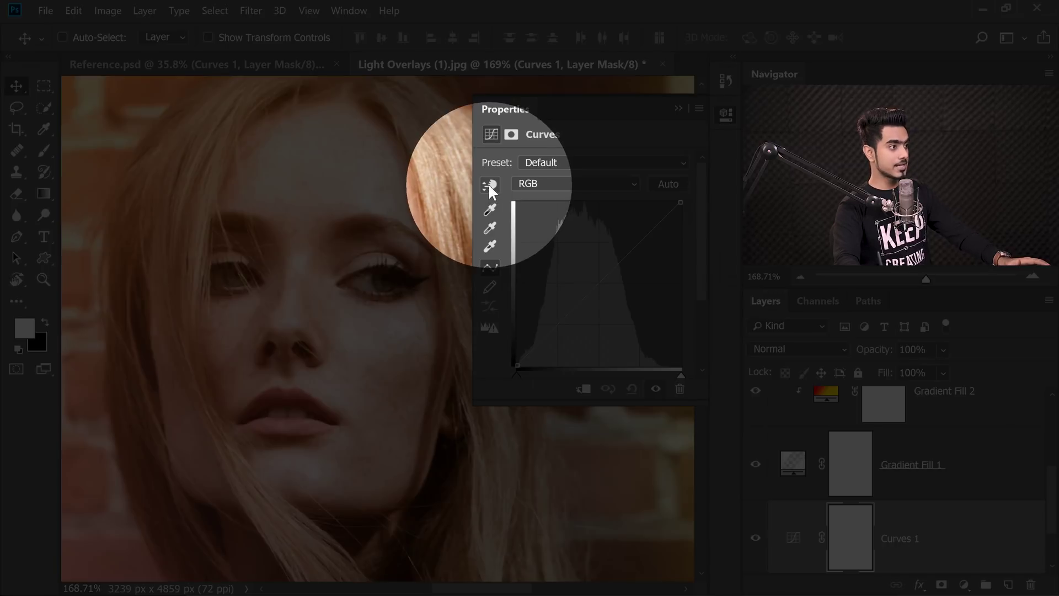
pyautogui.click(489, 185)
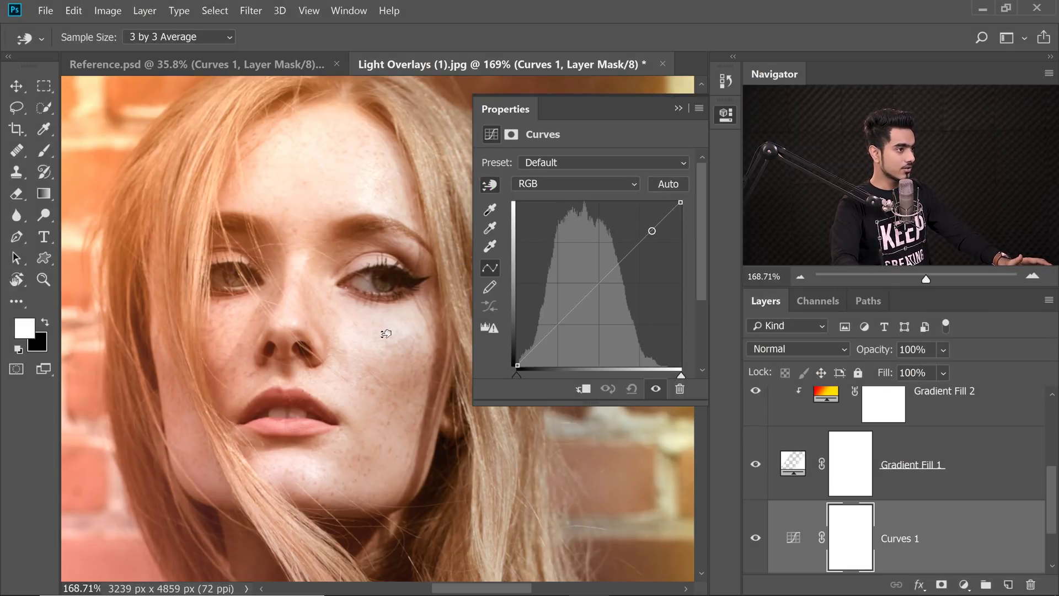
pyautogui.moveTo(386, 330)
pyautogui.mouseDown()
pyautogui.moveTo(386, 308)
pyautogui.moveTo(387, 321)
pyautogui.mouseUp()
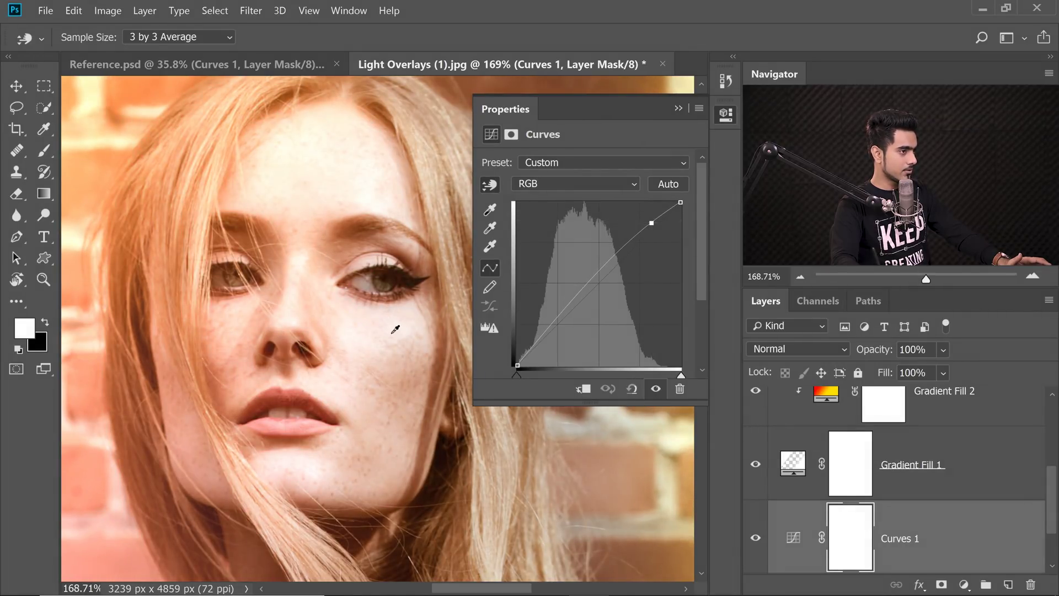
# - Darken the photo's shadows with the targeted adjustment tool by sampling the dark side of the grey tank top and lowering that tone
pyautogui.scroll(-5, 386, 367)
pyautogui.moveTo(431, 413); pyautogui.dragTo(370, 264)
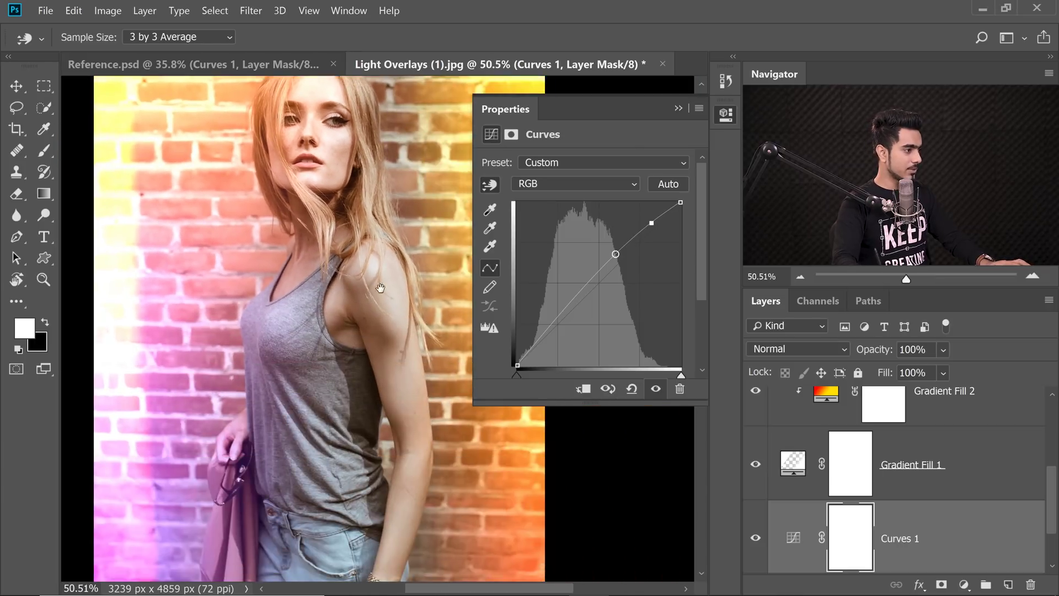
pyautogui.moveTo(365, 381); pyautogui.dragTo(372, 345)
pyautogui.click(371, 357)
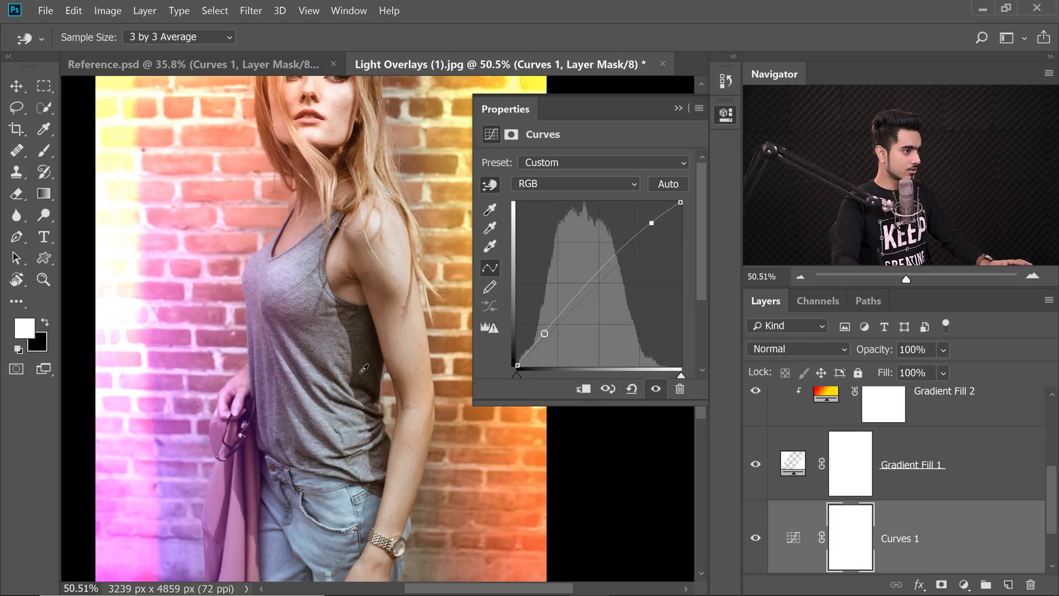
pyautogui.moveTo(364, 374); pyautogui.dragTo(367, 385)
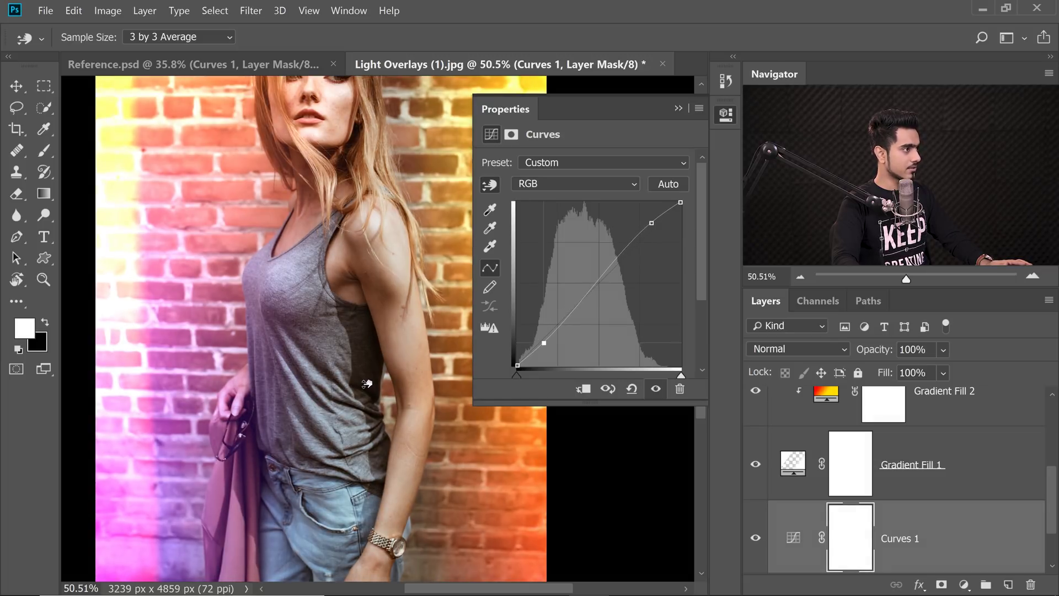
# - Compare the full photo with and without Curves 1, and move the RGB curve's shadow point up towards the midtones
pyautogui.scroll(-5, 385, 349)
pyautogui.hotkey('ctrl', '0')
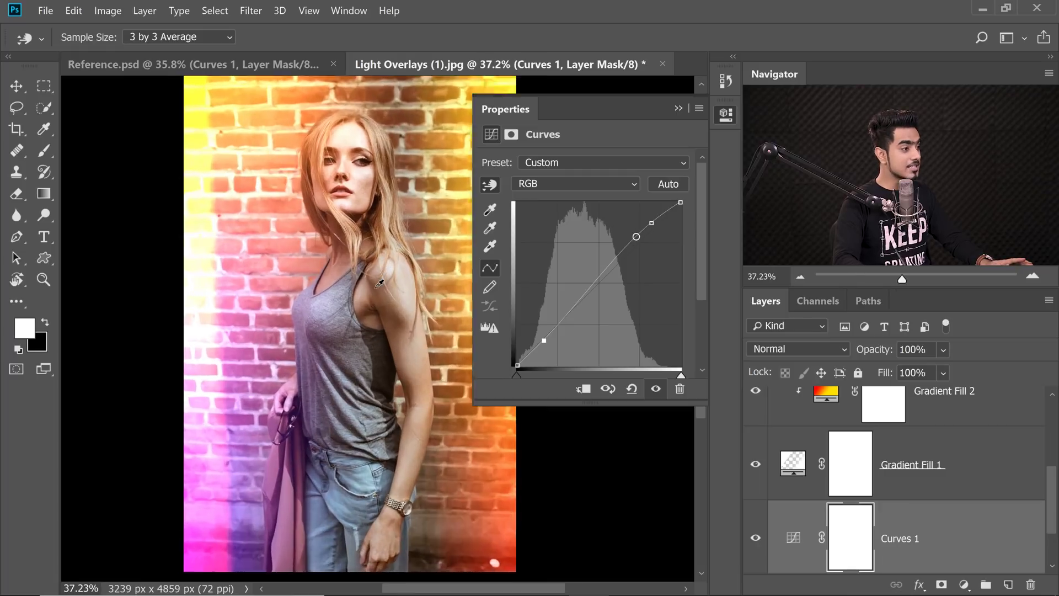
pyautogui.click(656, 388)
pyautogui.click(656, 388)
pyautogui.click(655, 388)
pyautogui.click(655, 388)
pyautogui.moveTo(553, 342); pyautogui.dragTo(565, 325)
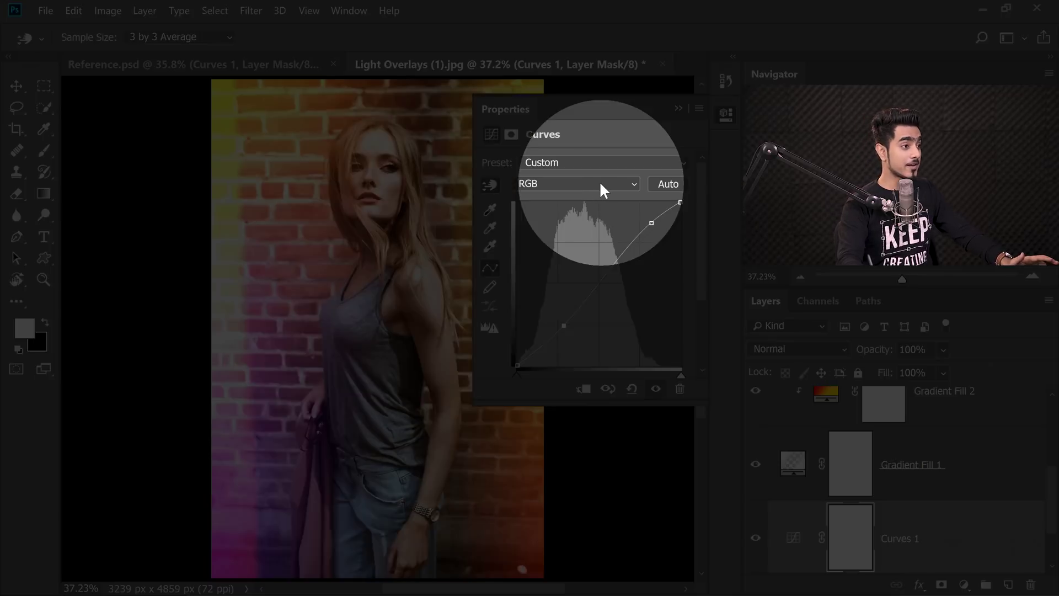
# - In the Blue channel, lower the curve's highlight end point to add yellow, and raise a midtone point back towards the diagonal
pyautogui.click(598, 182)
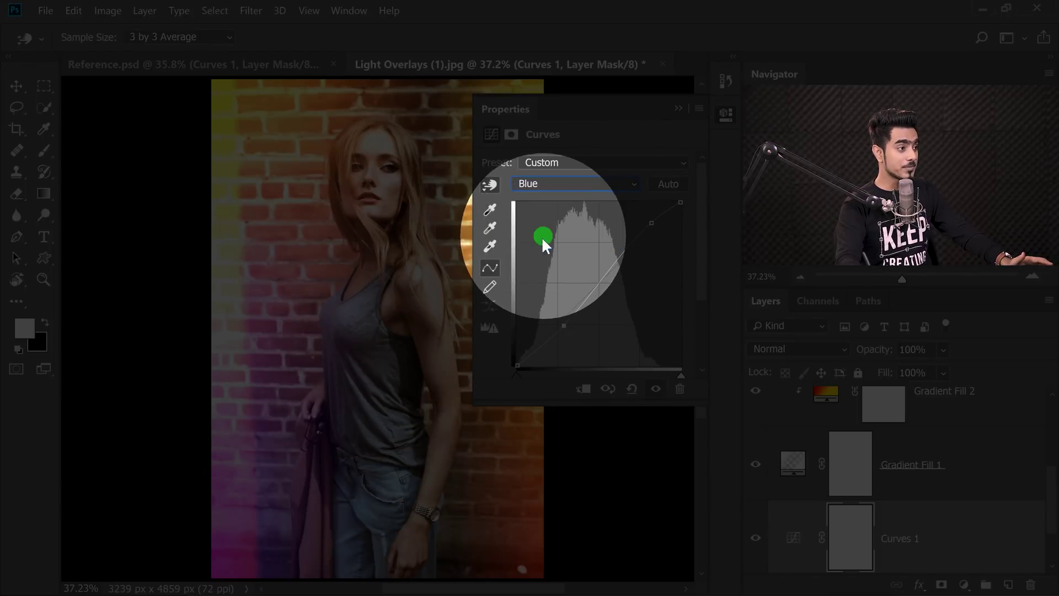
pyautogui.click(545, 240)
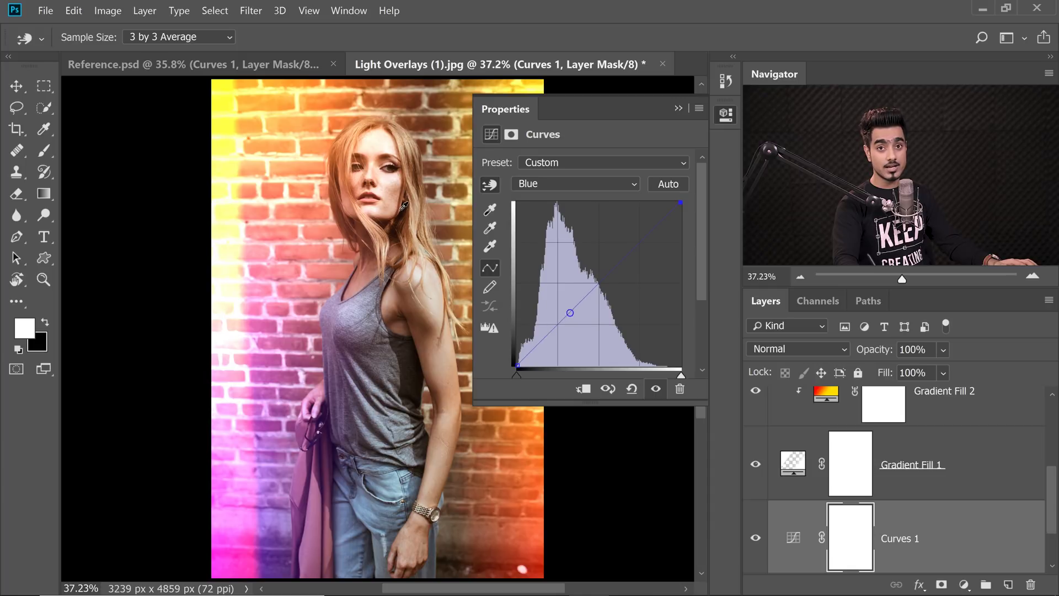
pyautogui.moveTo(361, 221); pyautogui.dragTo(320, 235)
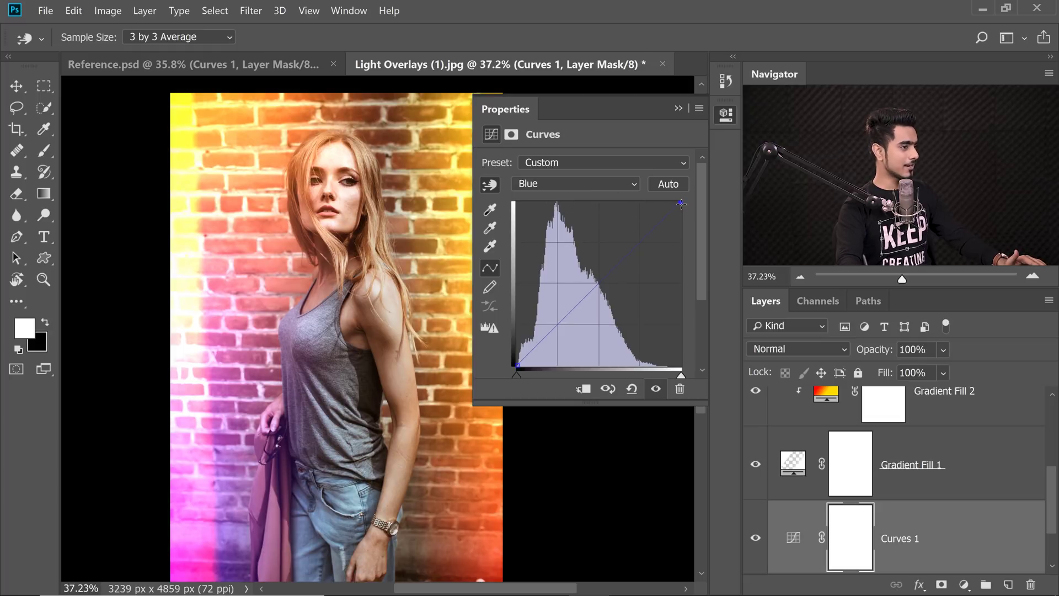
pyautogui.moveTo(682, 219); pyautogui.dragTo(683, 231)
pyautogui.moveTo(683, 232); pyautogui.dragTo(687, 252)
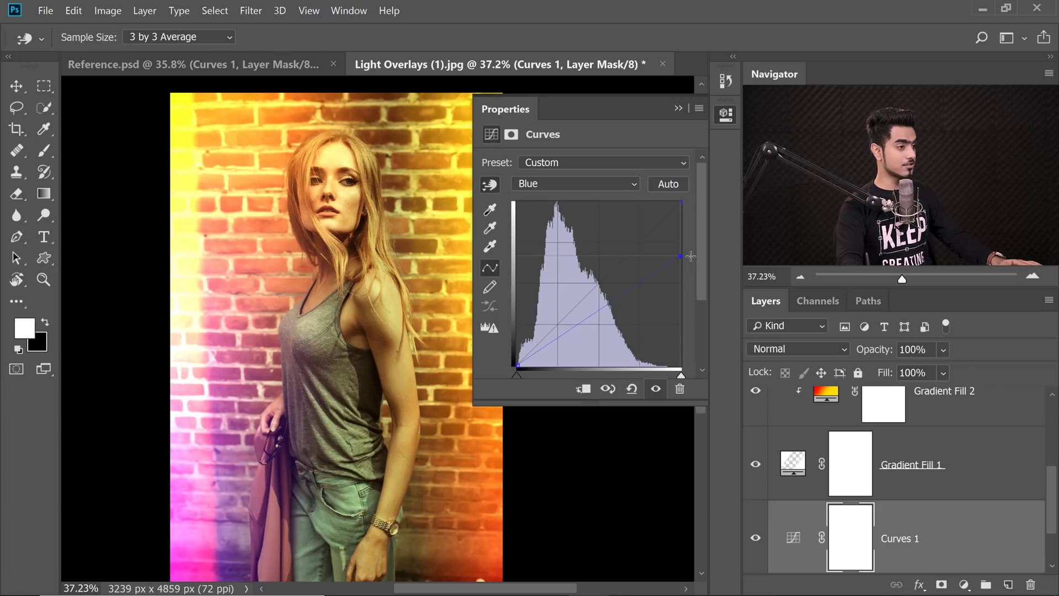
pyautogui.moveTo(601, 308); pyautogui.dragTo(599, 301)
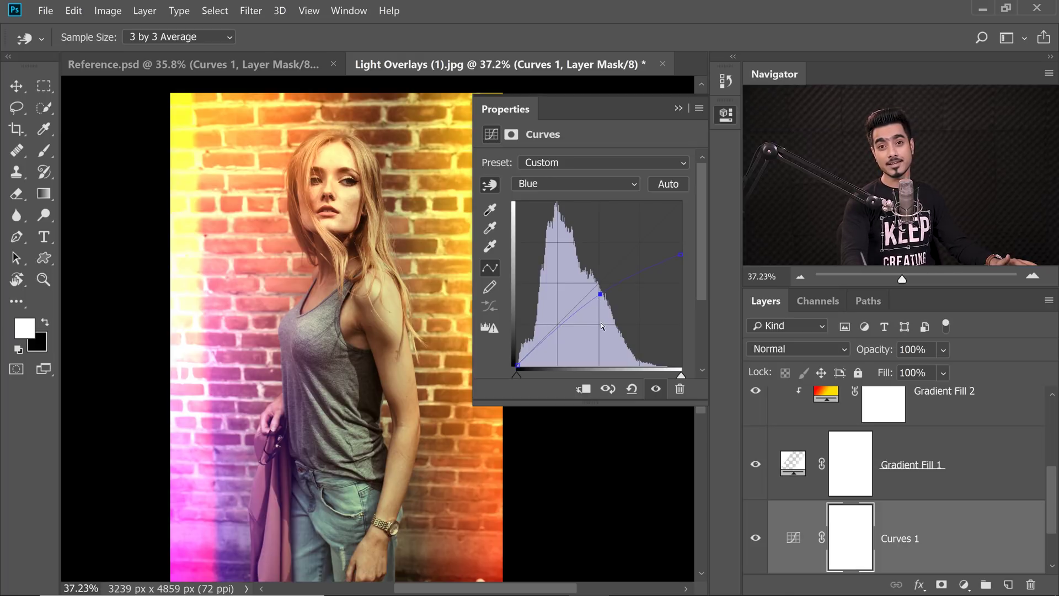
# - In the Red channel, move the white point slightly inward, raise the upper midtones, and anchor the shadows with a lower curve point
pyautogui.click(574, 188)
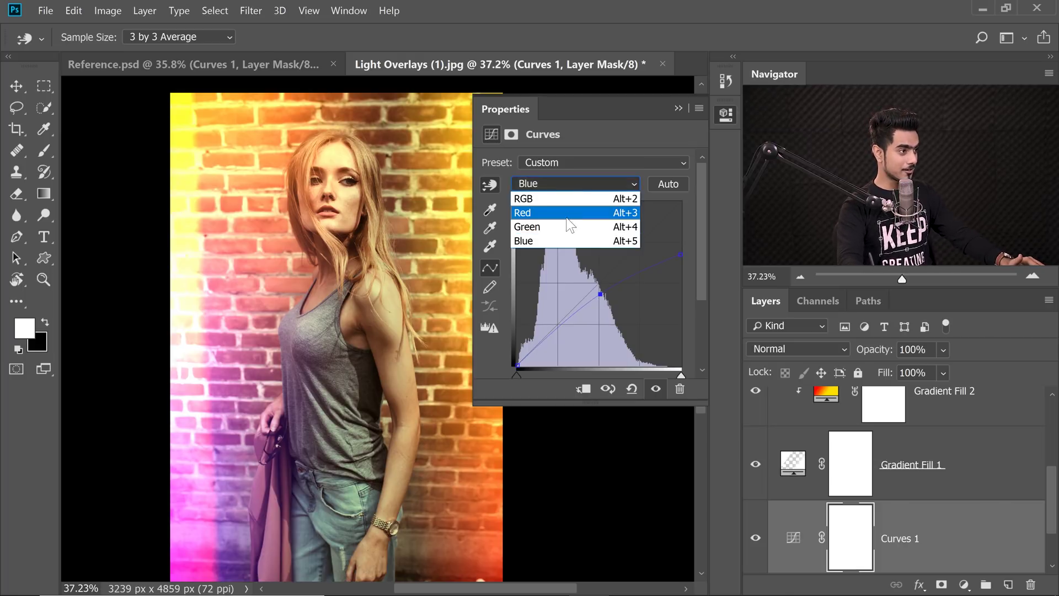
pyautogui.click(568, 211)
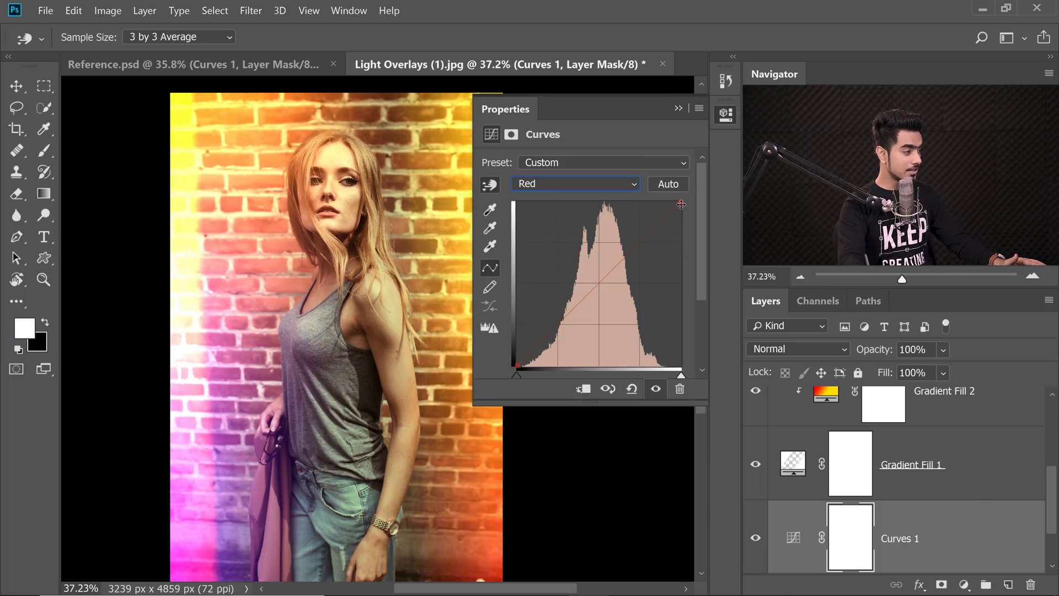
pyautogui.moveTo(676, 201); pyautogui.dragTo(671, 202)
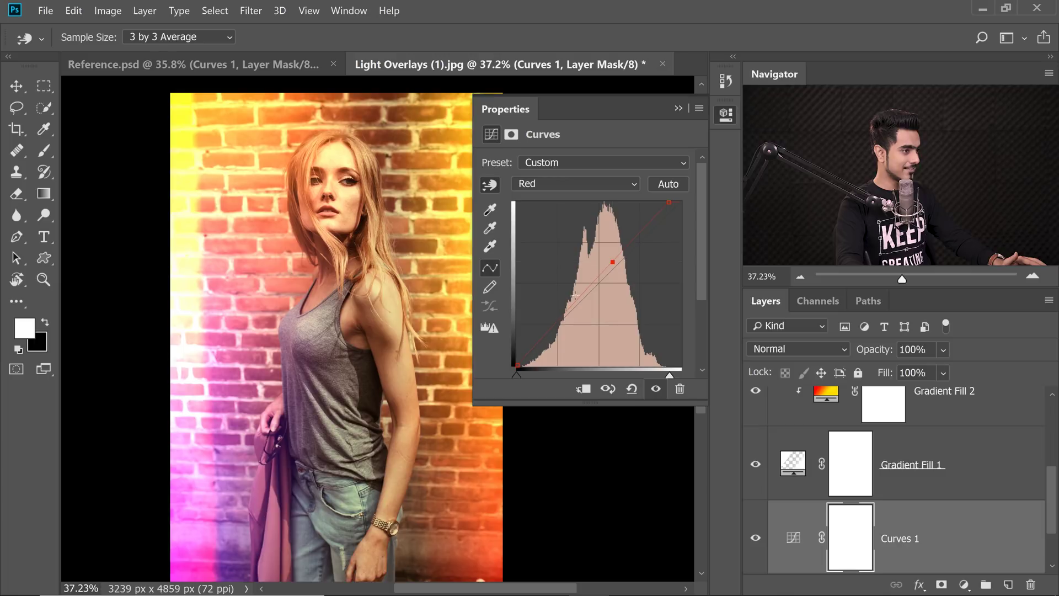
pyautogui.moveTo(569, 318); pyautogui.dragTo(567, 318)
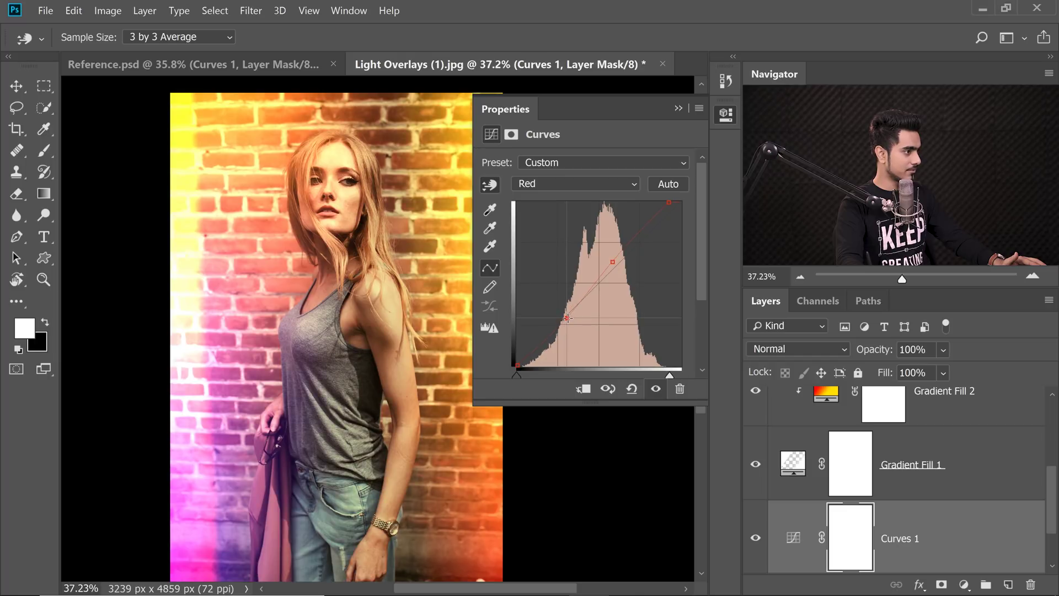
# - In the Green channel, raise the upper midtones slightly and add a point to hold the shadows near the diagonal
pyautogui.click(580, 182)
pyautogui.click(562, 223)
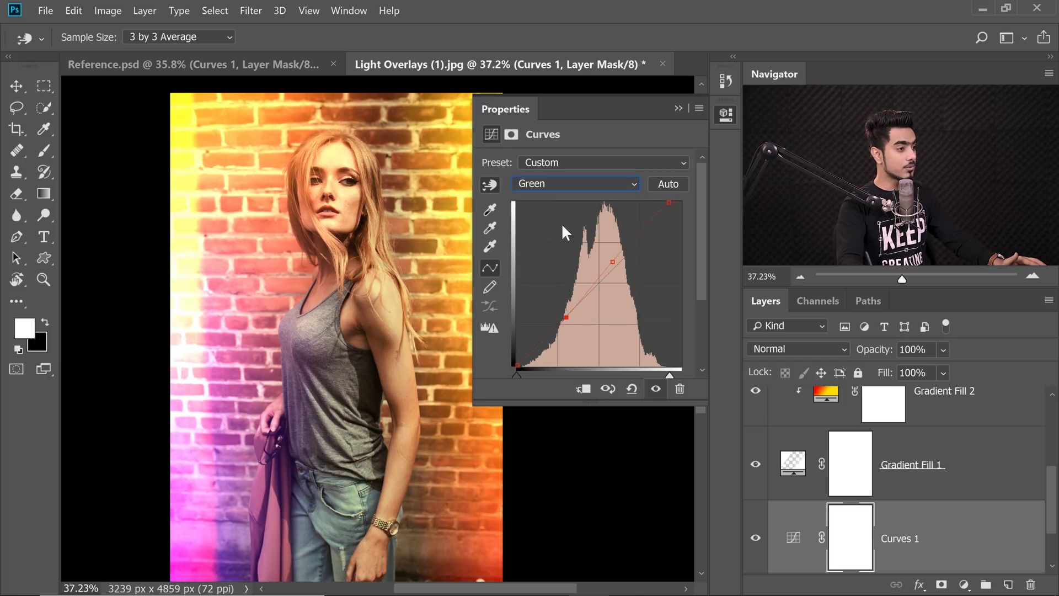
pyautogui.moveTo(597, 279); pyautogui.dragTo(598, 282)
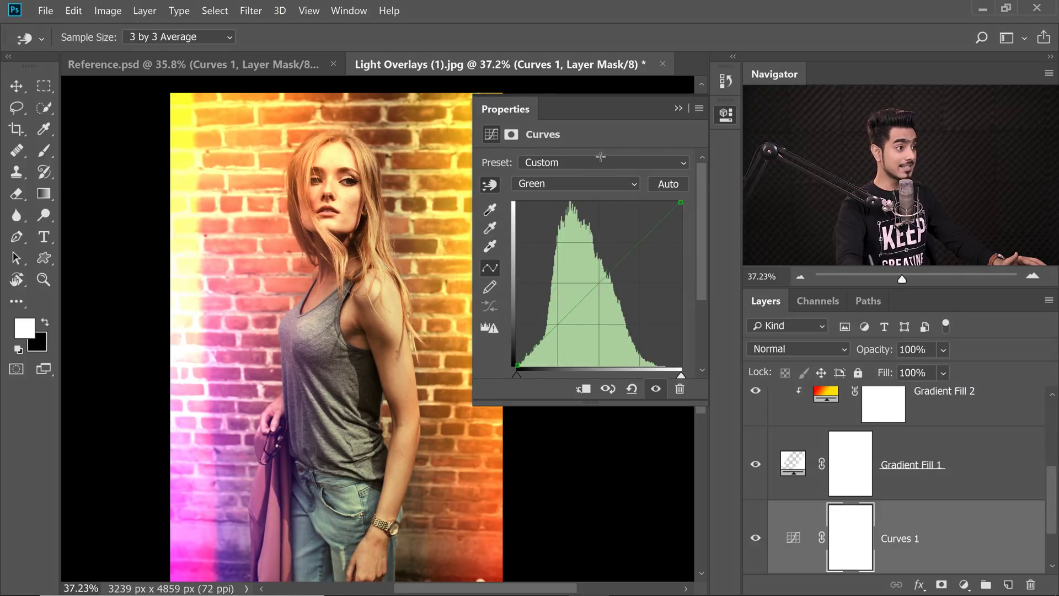
pyautogui.moveTo(626, 253); pyautogui.dragTo(622, 252)
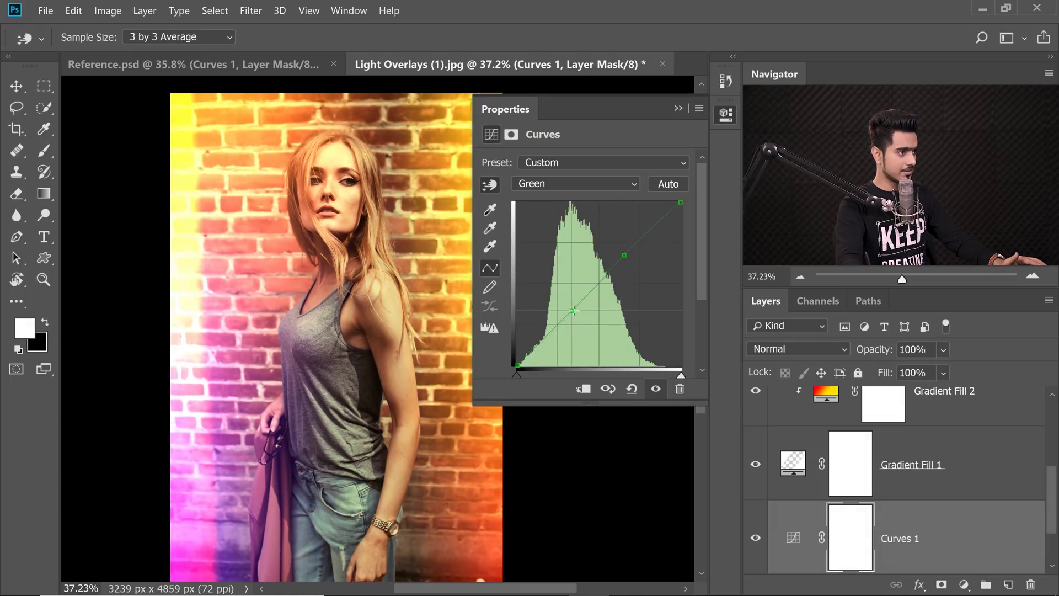
# - Collapse the Curves settings and compare the photo with the Curves 1 layer hidden and shown
pyautogui.click(678, 108)
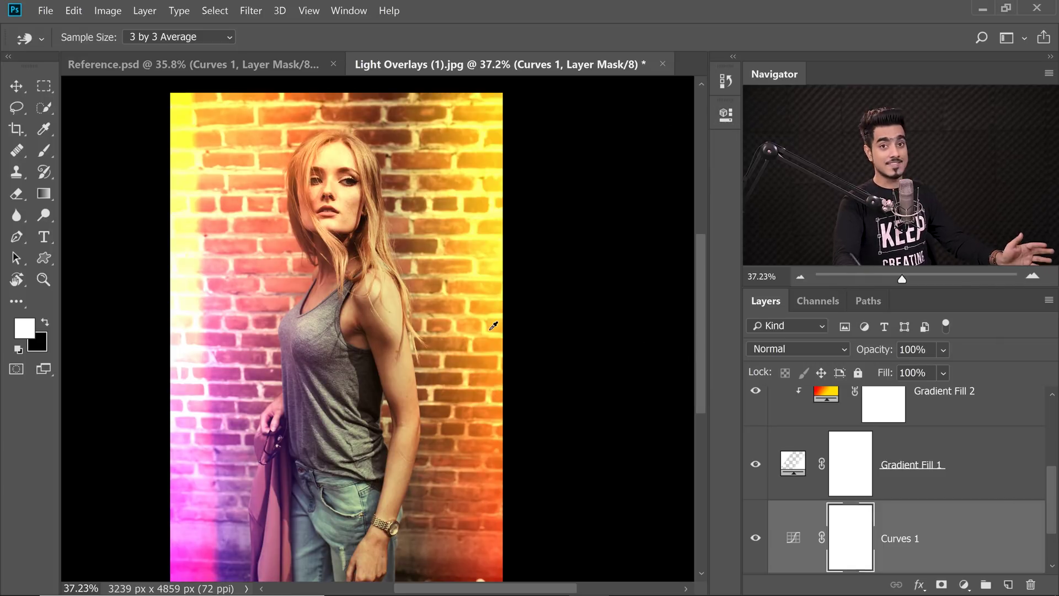
pyautogui.click(756, 544)
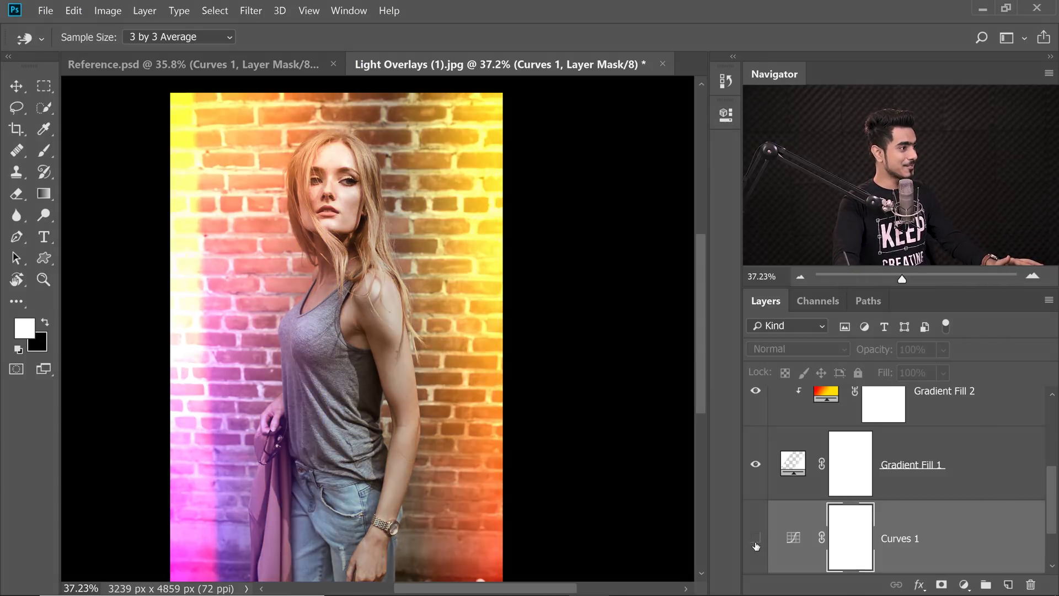
pyautogui.click(756, 544)
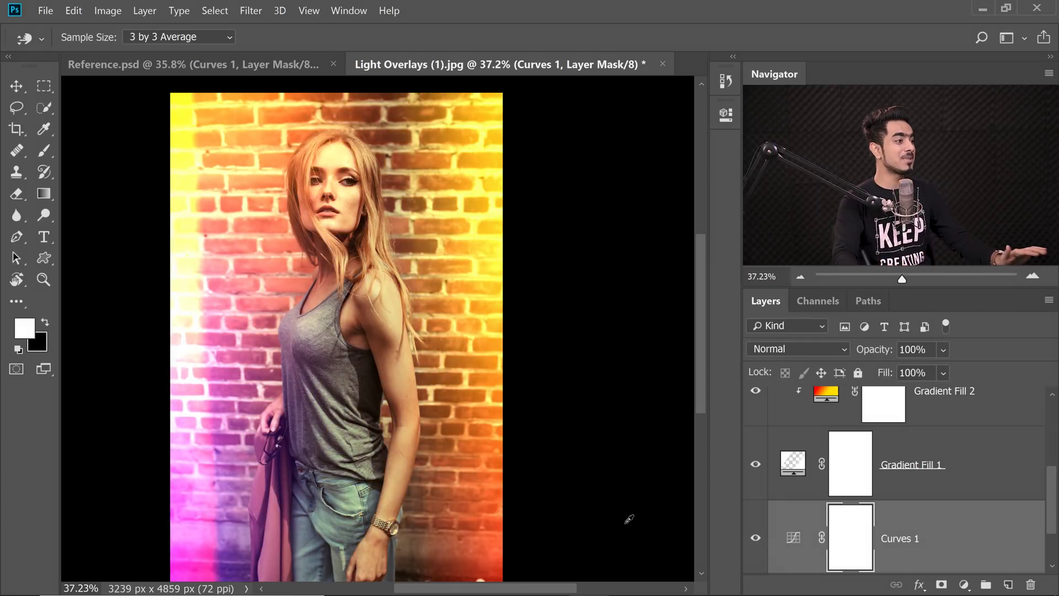
# - Add a second Curves layer above Curves 1, raise its black point for a faded look, anchor the shadows, and slightly lower the upper midtones
pyautogui.click(964, 584)
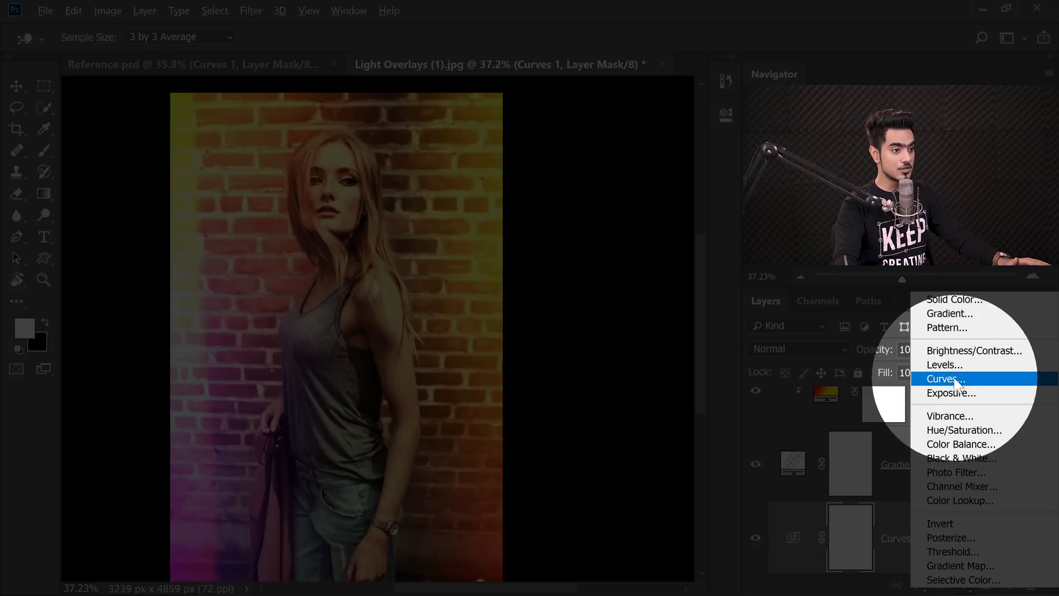
pyautogui.click(948, 378)
pyautogui.press('v')
pyautogui.moveTo(519, 365); pyautogui.dragTo(555, 324)
pyautogui.click(619, 264)
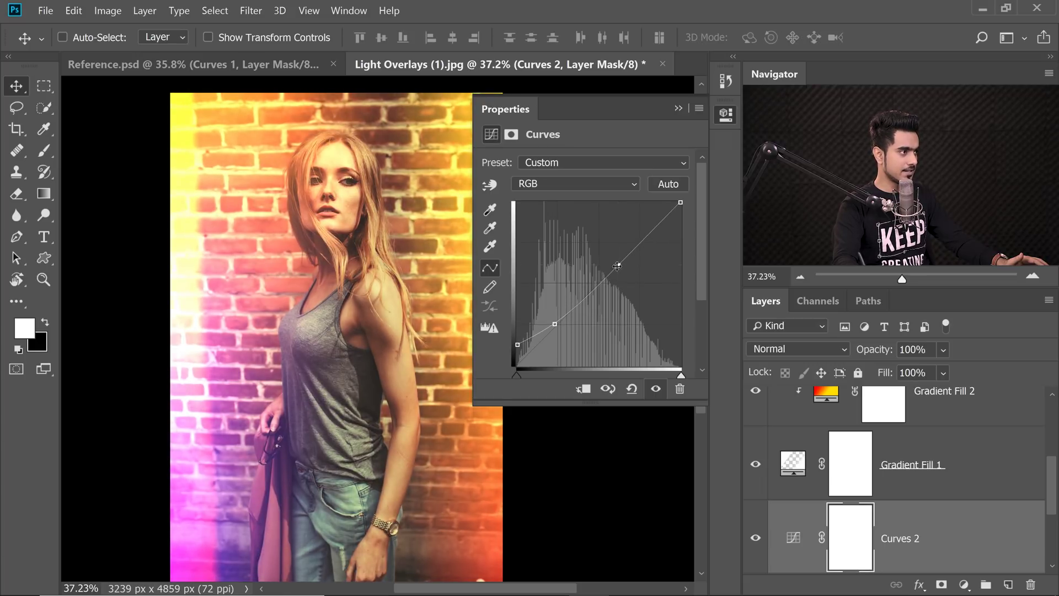
pyautogui.moveTo(619, 265); pyautogui.dragTo(621, 269)
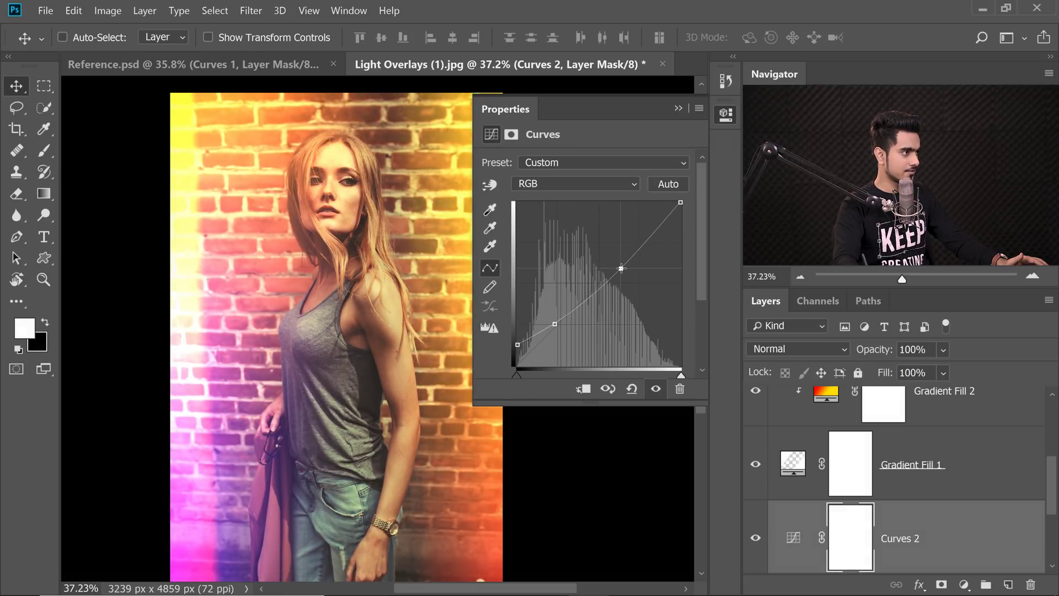
pyautogui.click(679, 108)
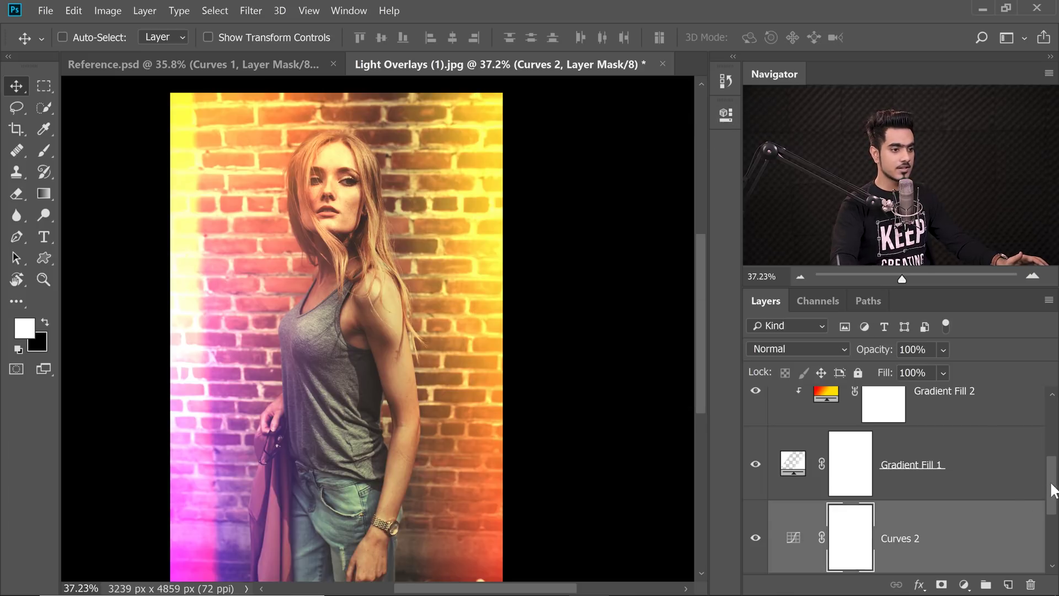
# - Compare the original photo with the finished effect by isolating the Background layer and restoring all layers
pyautogui.moveTo(1054, 491); pyautogui.dragTo(1054, 538)
pyautogui.keyDown('alt'); pyautogui.click(756, 539); pyautogui.keyUp('alt')
pyautogui.keyDown('alt'); pyautogui.click(755, 539); pyautogui.keyUp('alt')
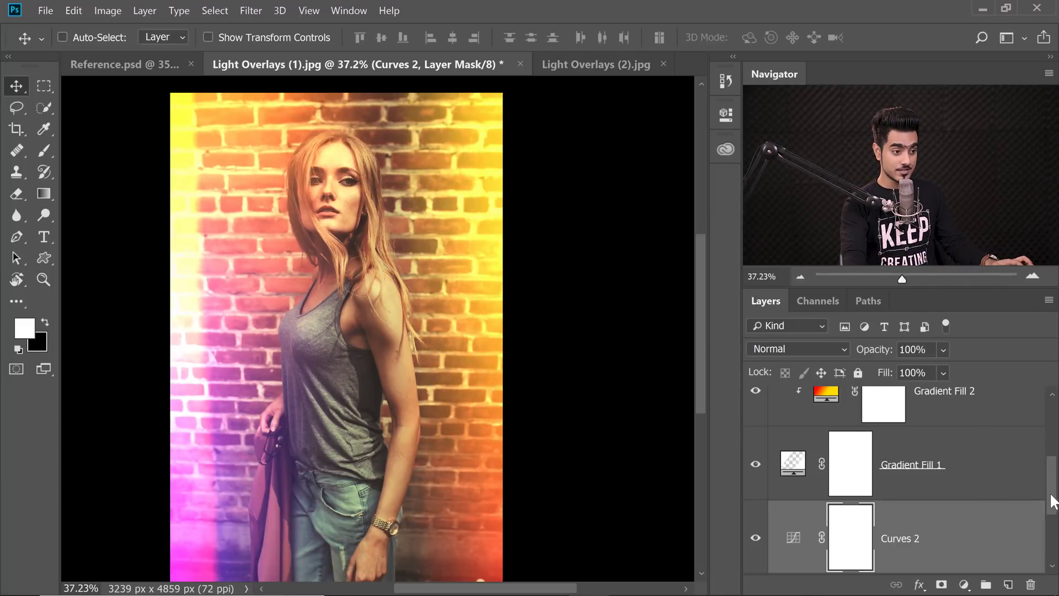
# - Select every layer from Curves 1 up to Gradient Fill 4, leaving out the Background, and group them
pyautogui.scroll(-3, 1053, 501)
pyautogui.click(947, 485)
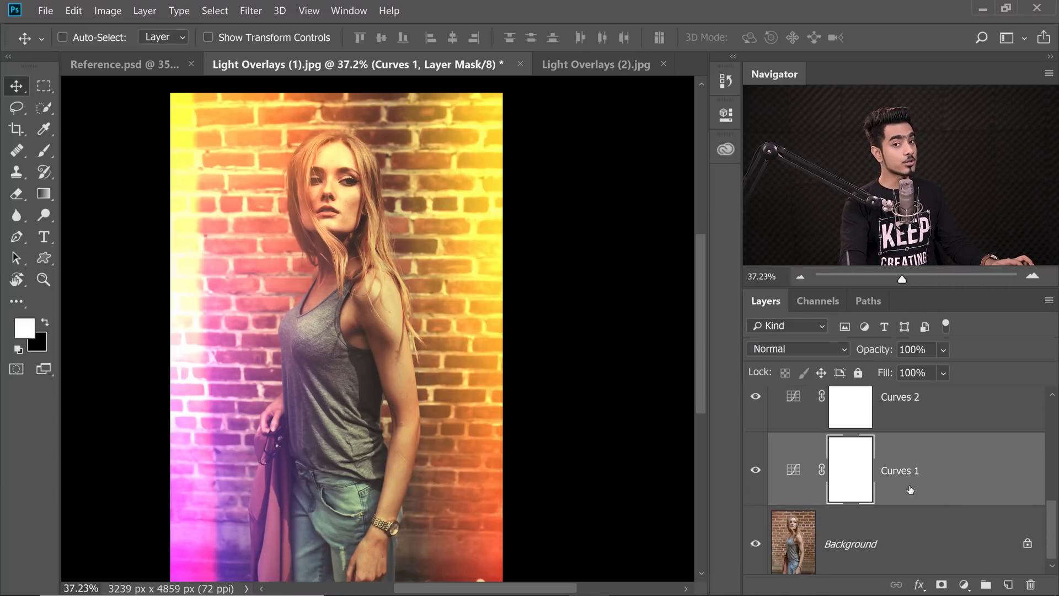
pyautogui.scroll(5, 1055, 522)
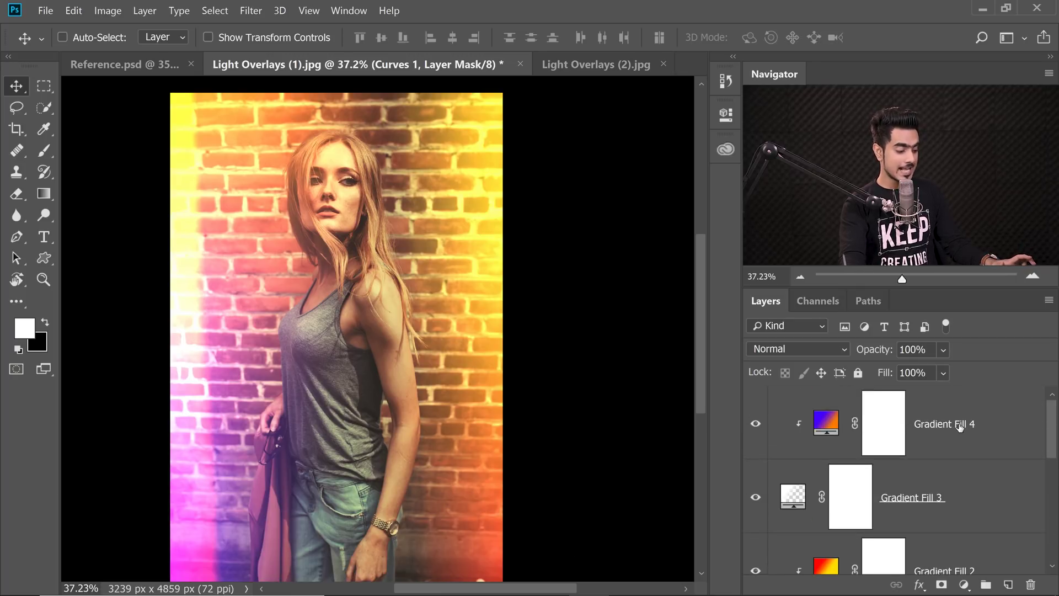
pyautogui.keyDown('shift'); pyautogui.click(967, 435); pyautogui.keyUp('shift')
pyautogui.scroll(-5, 1053, 451)
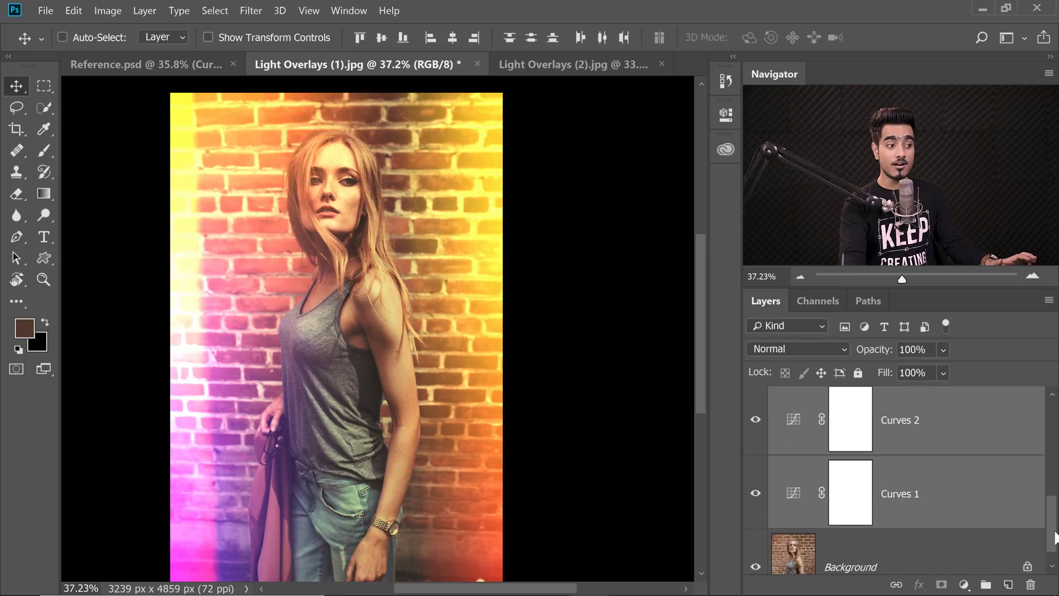
pyautogui.scroll(5, 1045, 449)
pyautogui.press('ctrl')
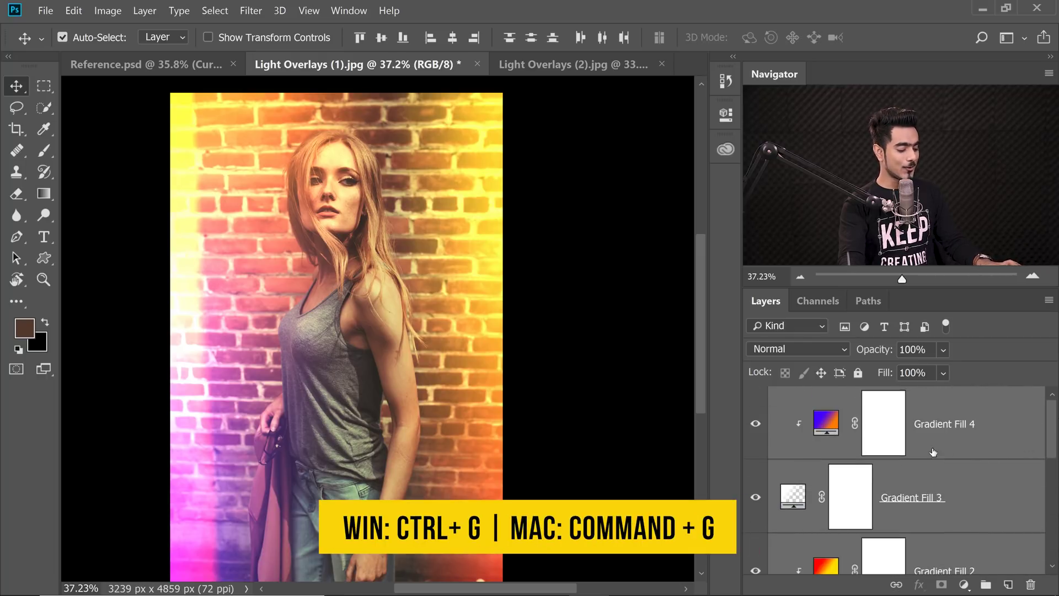
pyautogui.hotkey('ctrl', 'g')
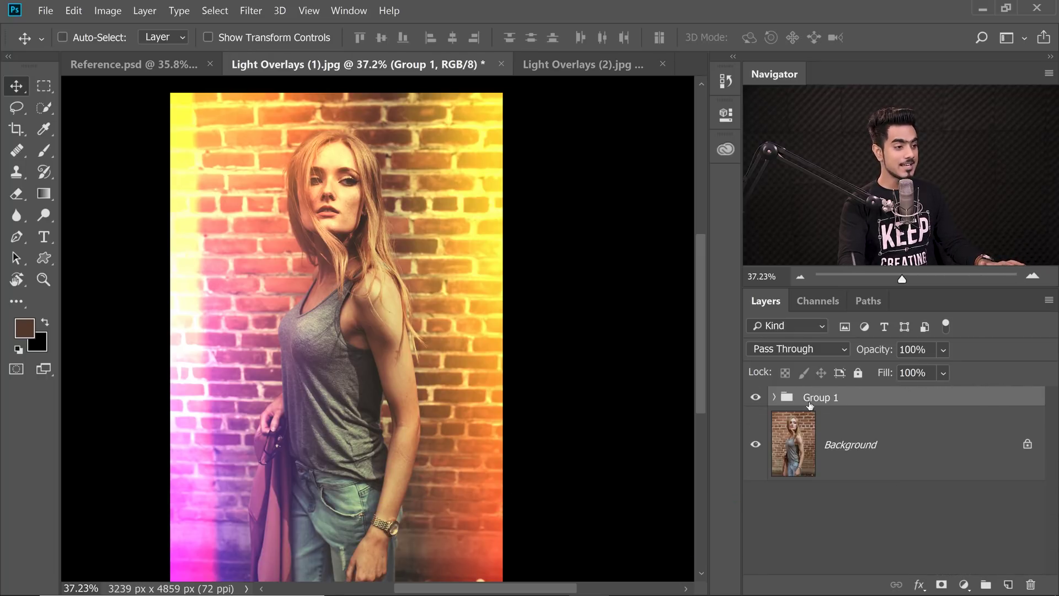
# - Rename the Group 1 layer group as PiX Light Overlay
pyautogui.doubleClick(821, 398)
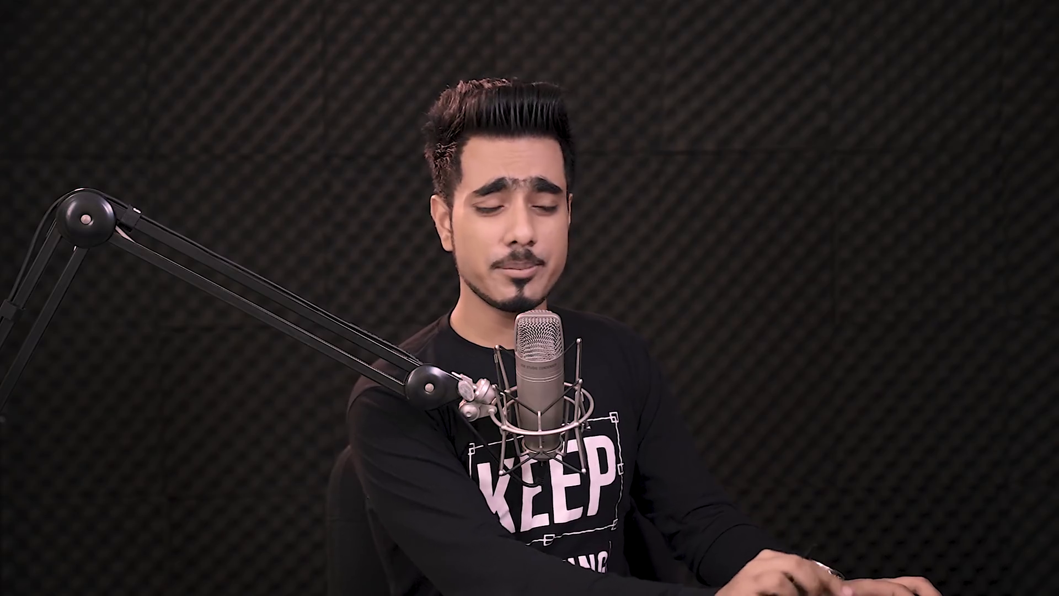
pyautogui.write('PiX Lig')
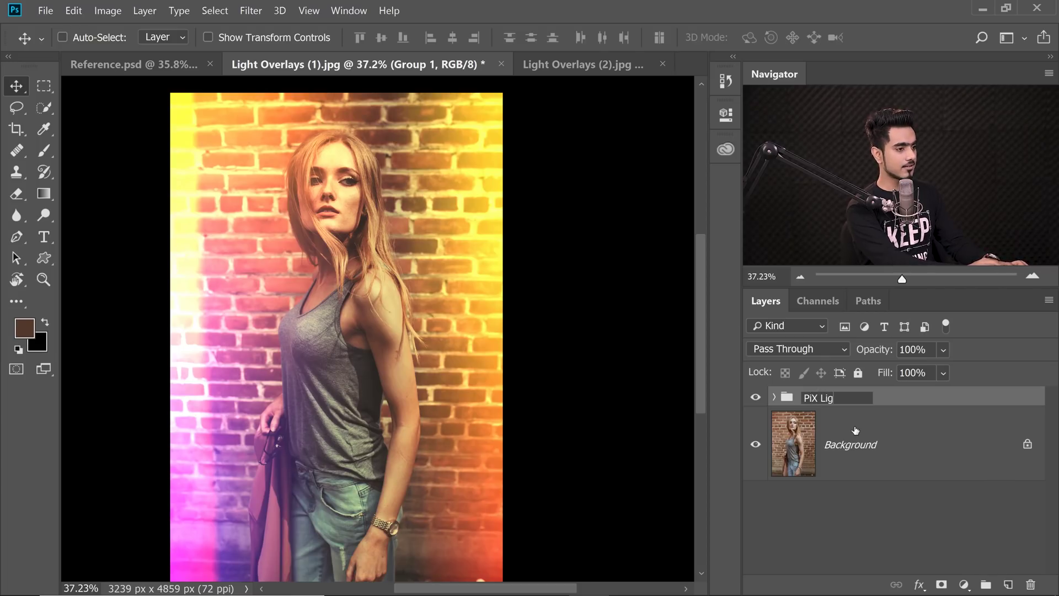
pyautogui.write('ht Overlay')
pyautogui.press('Return')
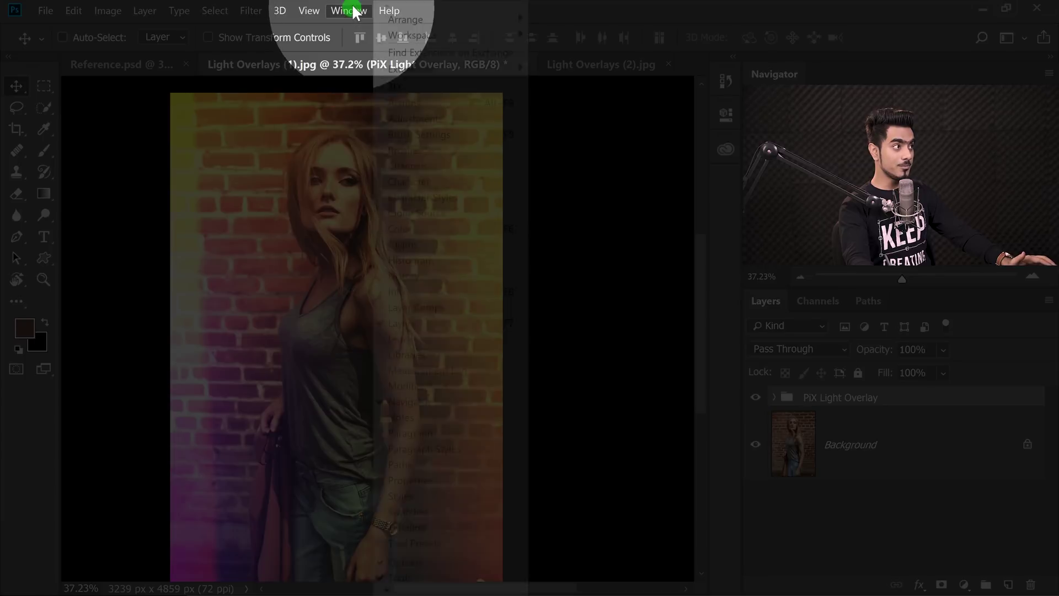
# - Show the Libraries and add the PiX Light Overlay group to My Library as a reusable graphic
pyautogui.click(346, 9)
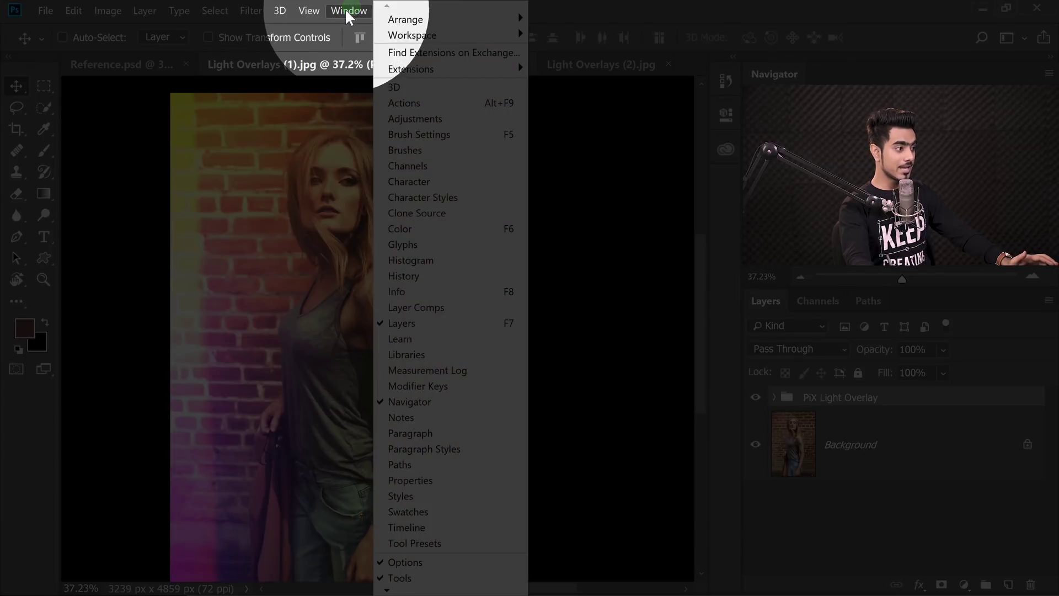
pyautogui.click(403, 355)
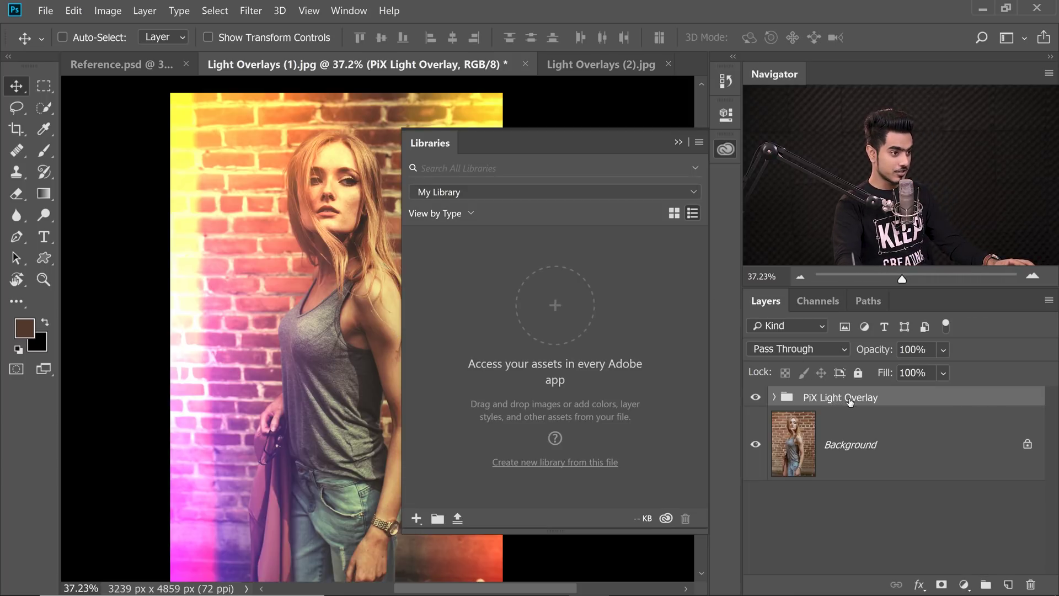
pyautogui.moveTo(831, 389); pyautogui.dragTo(642, 347)
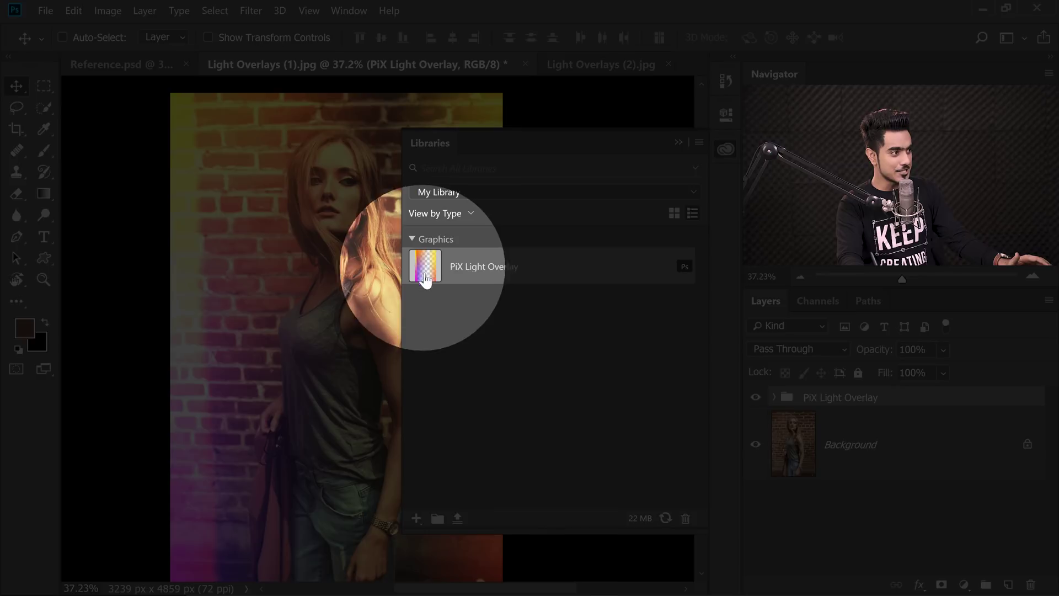
pyautogui.moveTo(431, 279)
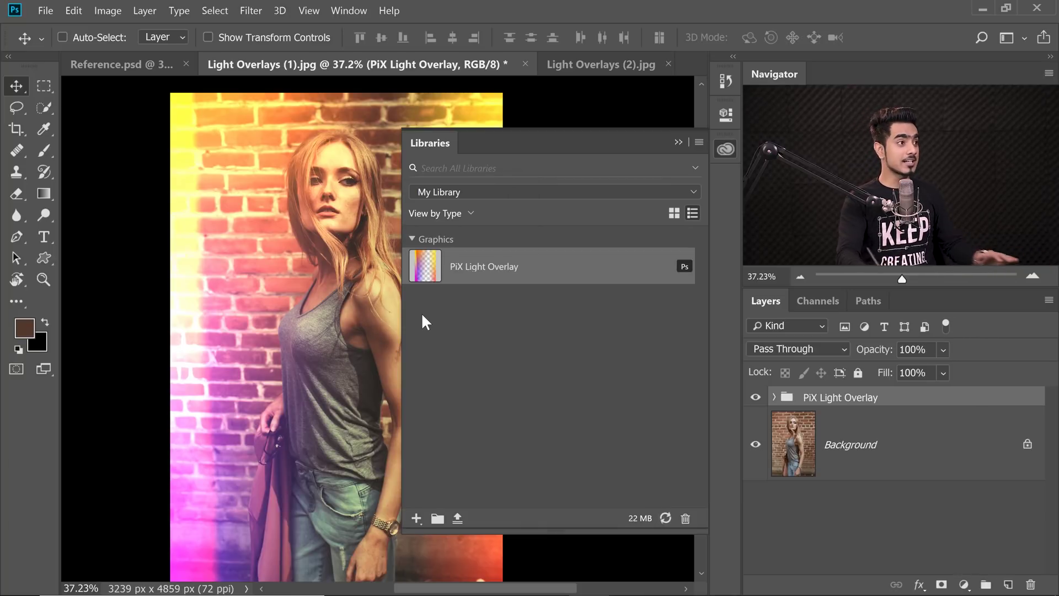
# - Try placing the PiX Light Overlay library graphic as a linked layer in Light Overlays (2).jpg, and delete the placed layer
pyautogui.click(578, 62)
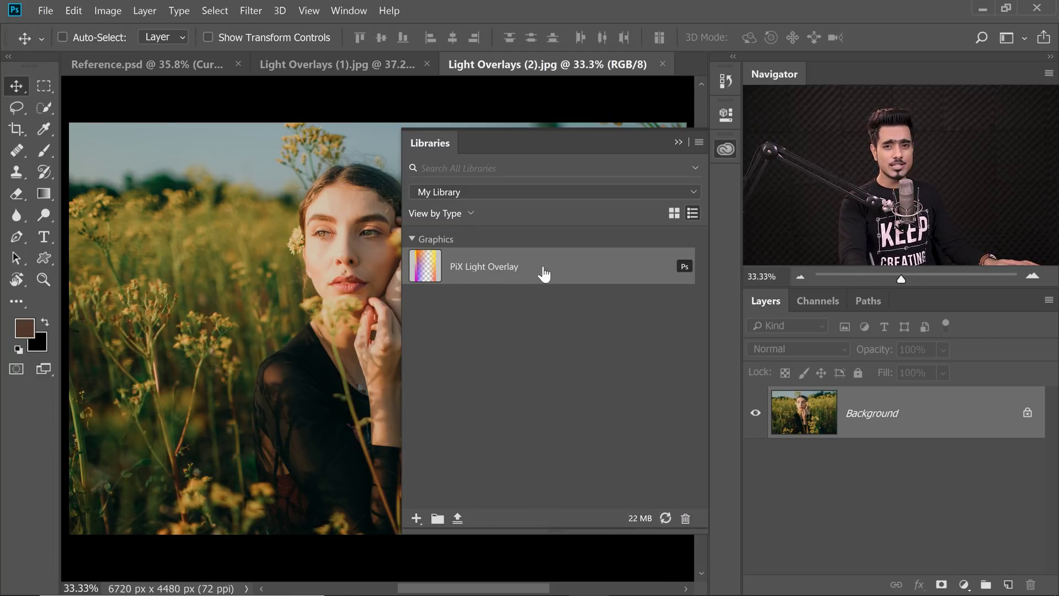
pyautogui.moveTo(554, 267)
pyautogui.moveTo(553, 268); pyautogui.dragTo(881, 392)
pyautogui.click(701, 303)
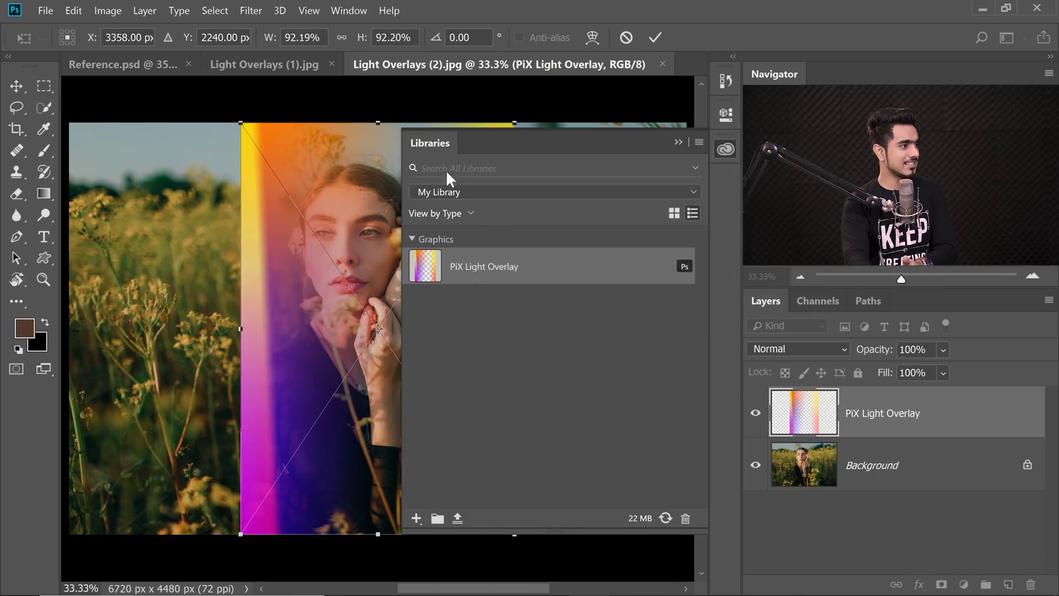
pyautogui.click(679, 142)
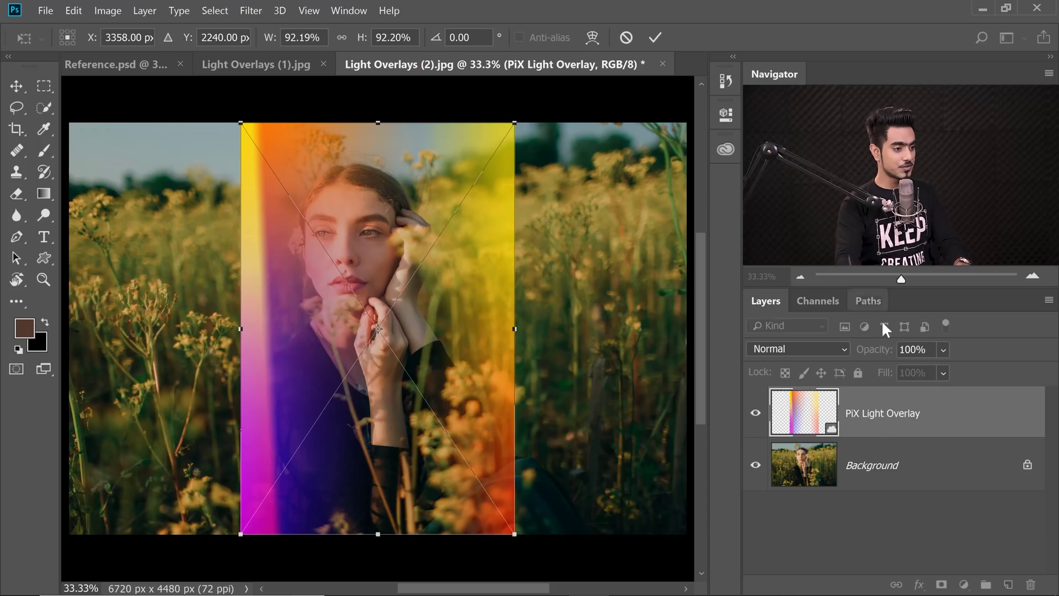
pyautogui.press('Return')
pyautogui.moveTo(936, 421); pyautogui.dragTo(1030, 584)
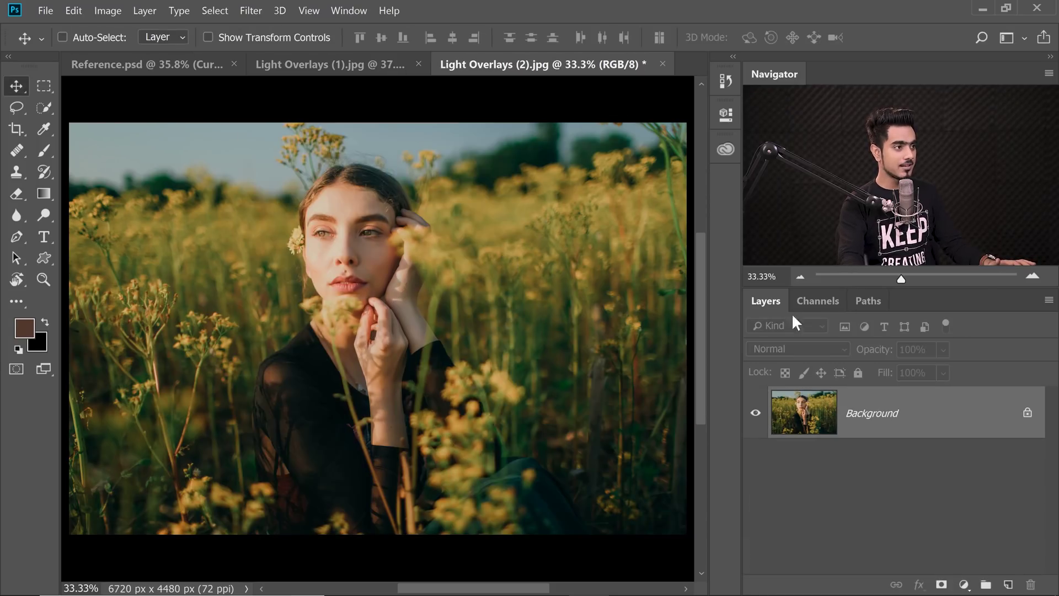
# - Place the PiX Light Overlay library graphic above the Background as an editable layer group and compare the photo with it hidden and shown
pyautogui.click(726, 151)
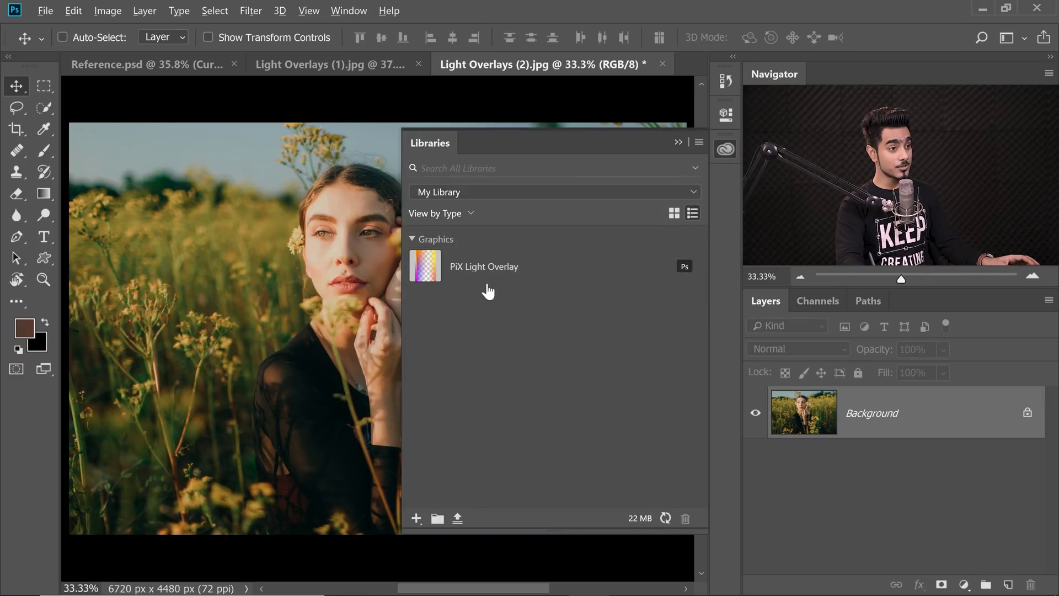
pyautogui.moveTo(506, 272); pyautogui.dragTo(822, 393)
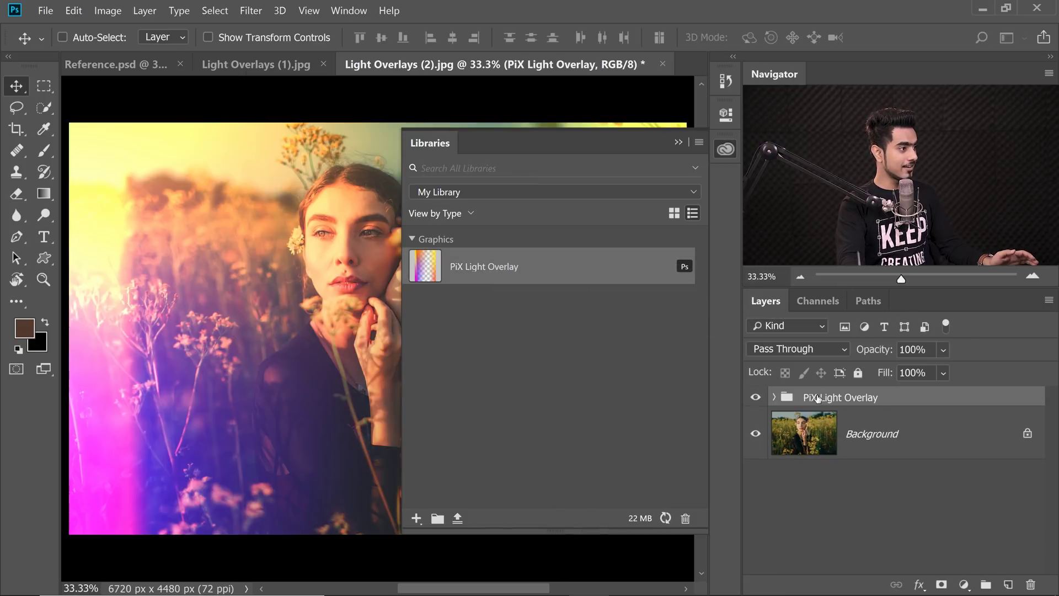
pyautogui.click(678, 142)
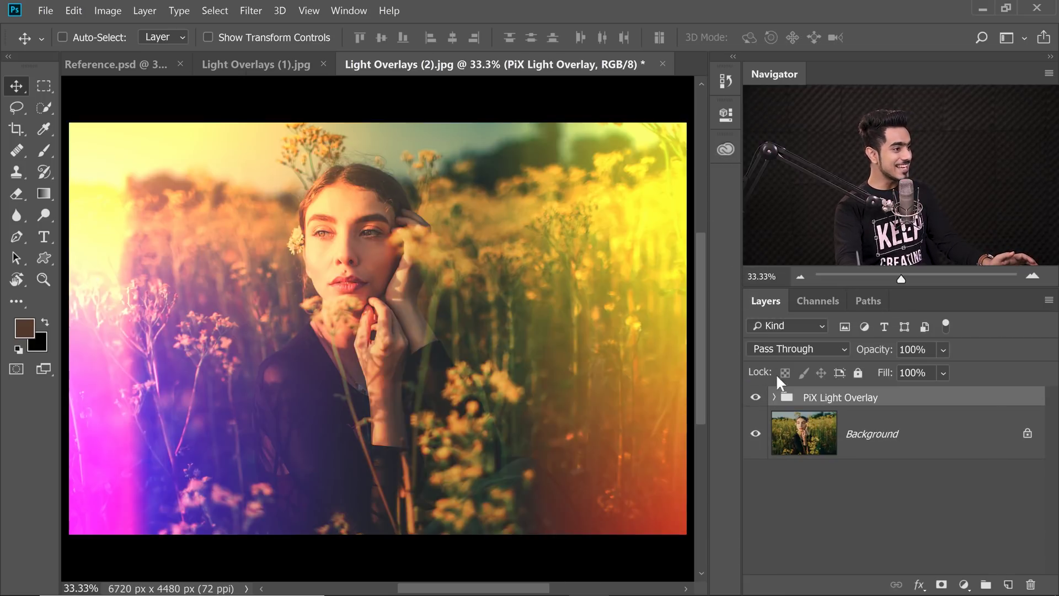
pyautogui.click(756, 399)
pyautogui.click(756, 398)
pyautogui.click(759, 398)
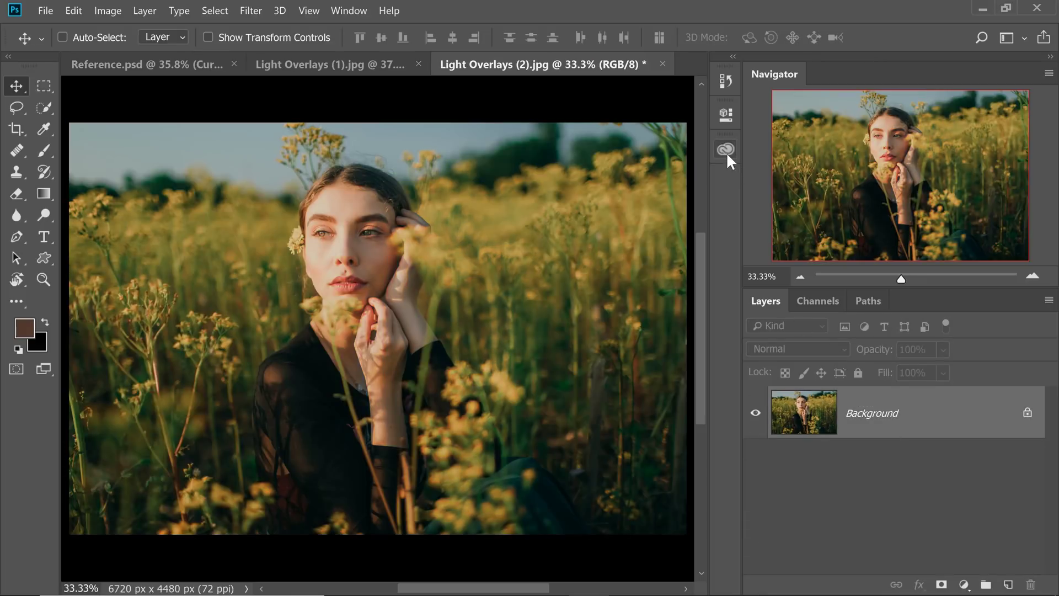
# - Place PiX Light Overlay from My Library into the photo as layers using Place Layers, and collapse the Libraries
pyautogui.click(726, 150)
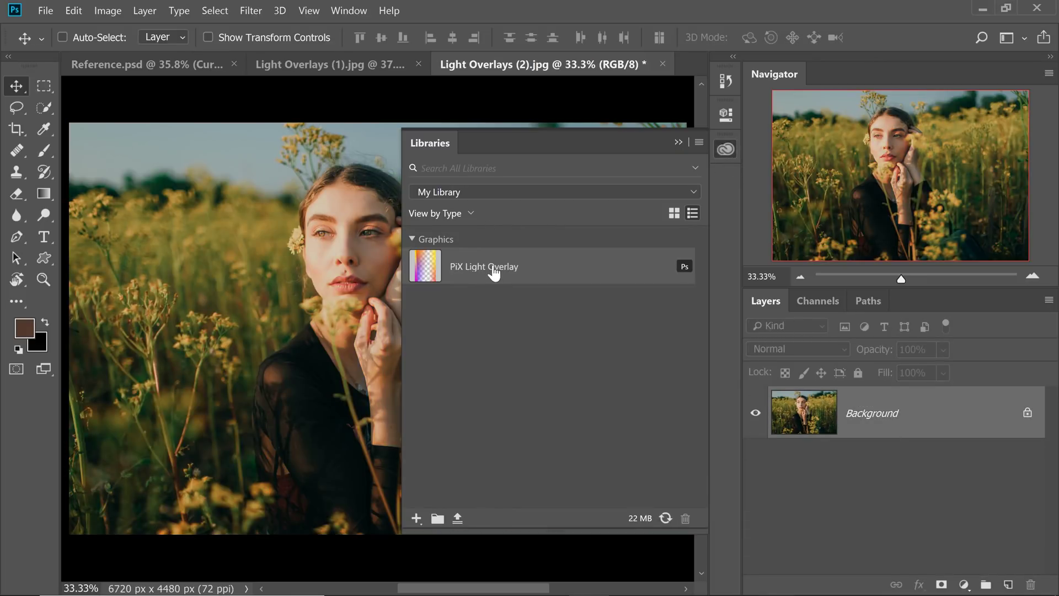
pyautogui.rightClick(514, 261)
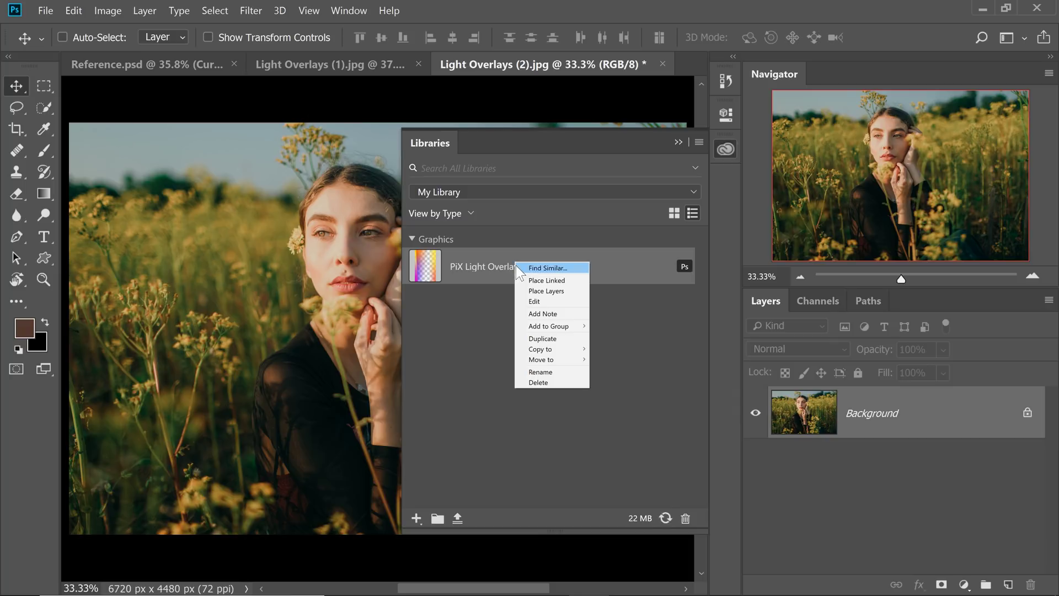
pyautogui.click(557, 290)
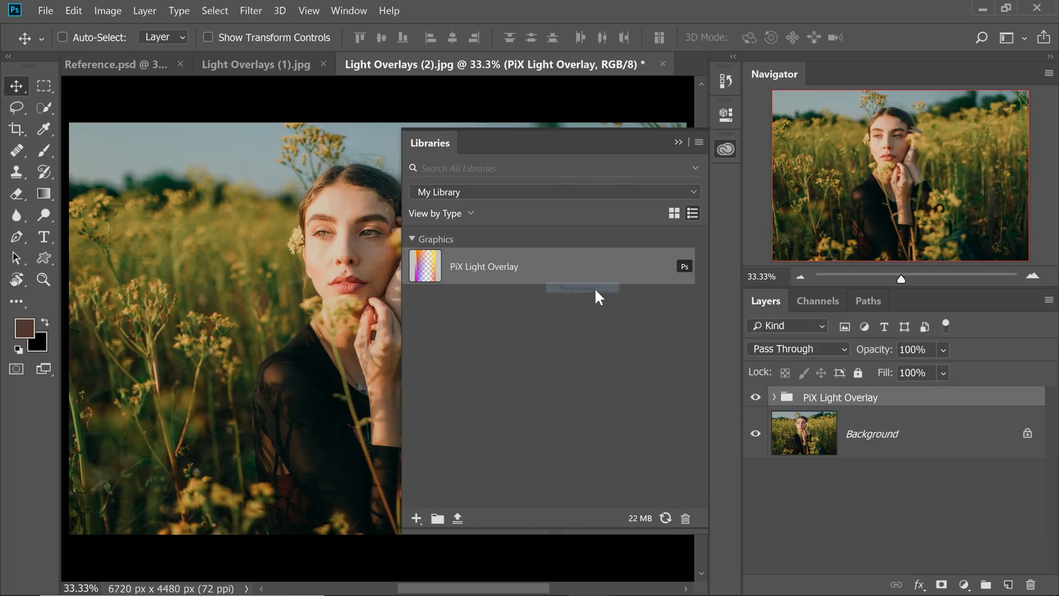
pyautogui.click(678, 143)
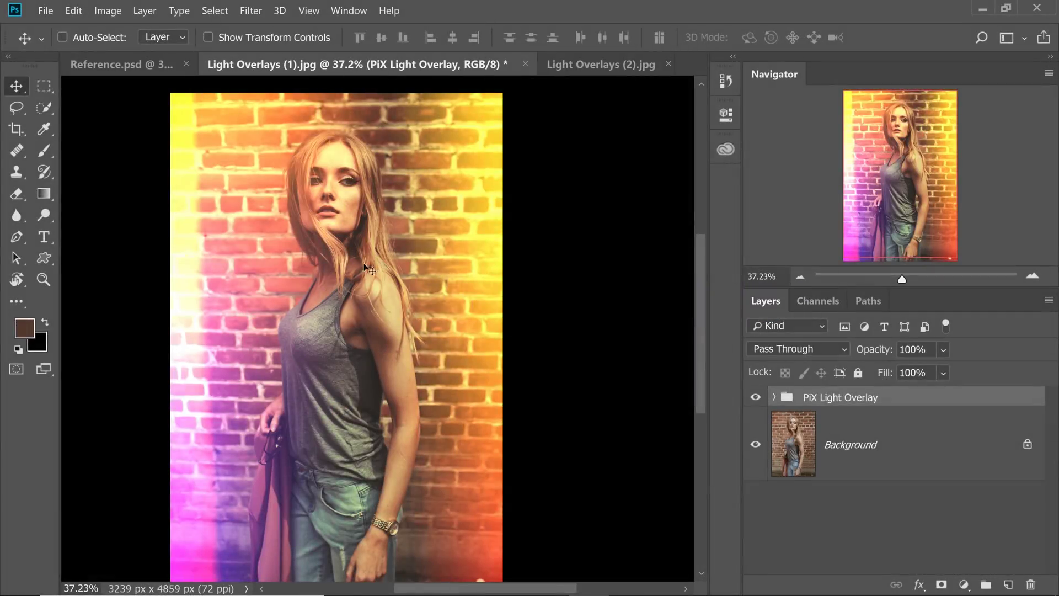
# - Place Light Overlays (3).jpg from the Sample Images folder into the Light Overlays (1) portrait document
pyautogui.moveTo(309, 593)
pyautogui.click(508, 579)
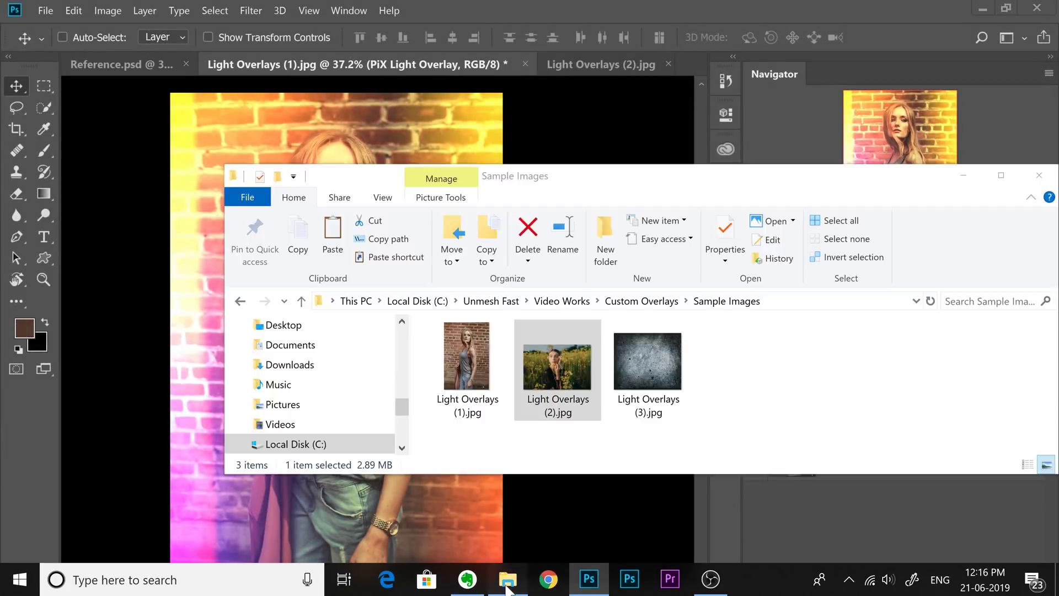
pyautogui.moveTo(651, 177); pyautogui.dragTo(766, 205)
pyautogui.moveTo(764, 387); pyautogui.dragTo(291, 189)
# - Rotate the placed texture 90° and scale it to about 280% so it covers the whole portrait, and apply the transform
pyautogui.scroll(-3, 430, 307)
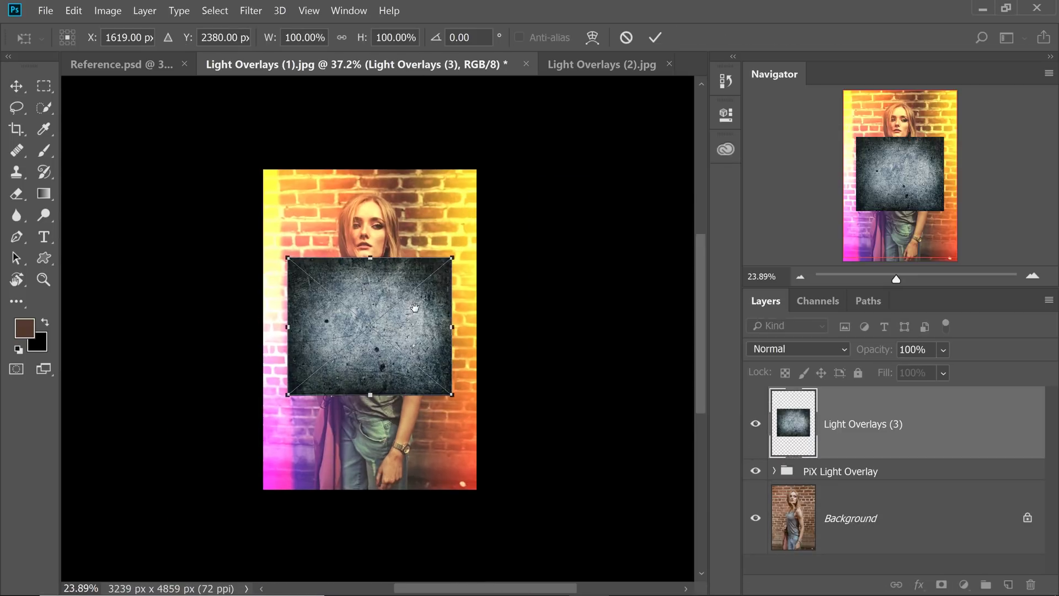
pyautogui.moveTo(462, 245); pyautogui.dragTo(553, 564)
pyautogui.moveTo(430, 368)
pyautogui.mouseDown()
pyautogui.moveTo(342, 369)
pyautogui.moveTo(453, 370)
pyautogui.moveTo(391, 375)
pyautogui.moveTo(414, 377)
pyautogui.mouseUp()
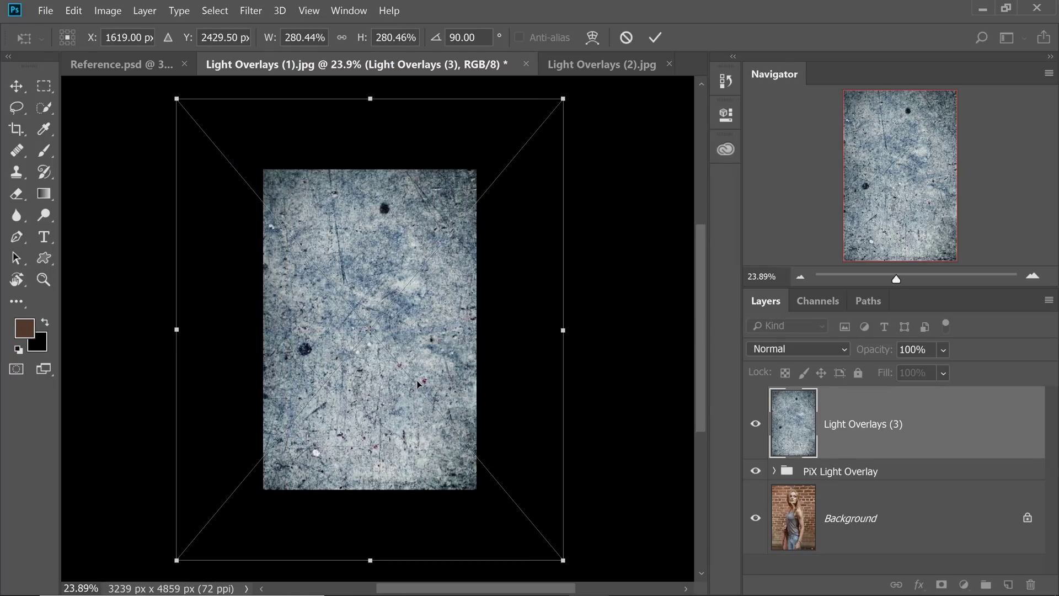
pyautogui.press('Return')
pyautogui.hotkey('ctrl', '0')
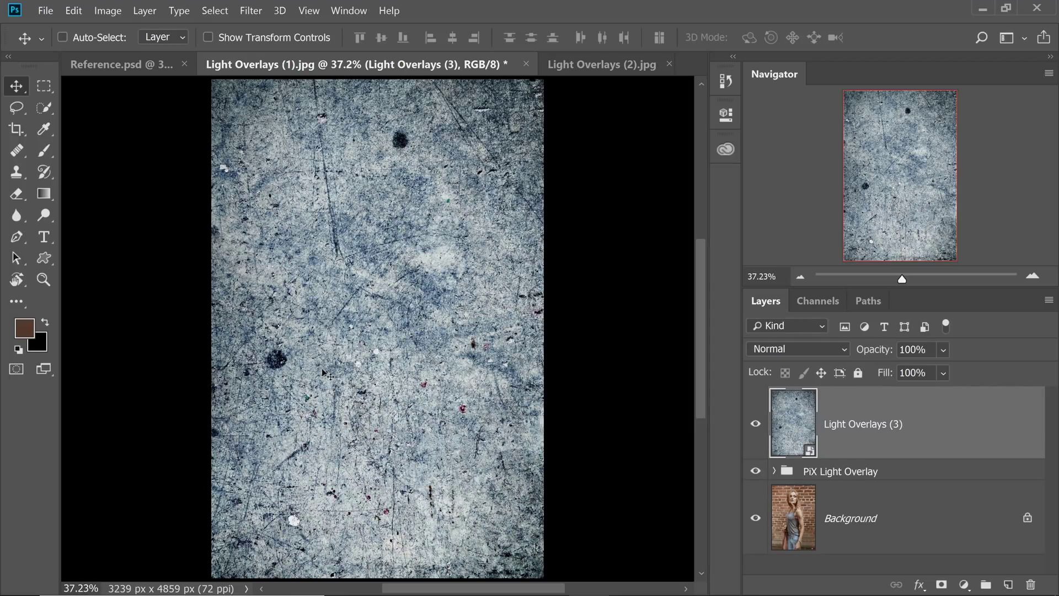
# - Try the Screen blend mode on the Light Overlays (3) layer and return it to Normal
pyautogui.click(814, 350)
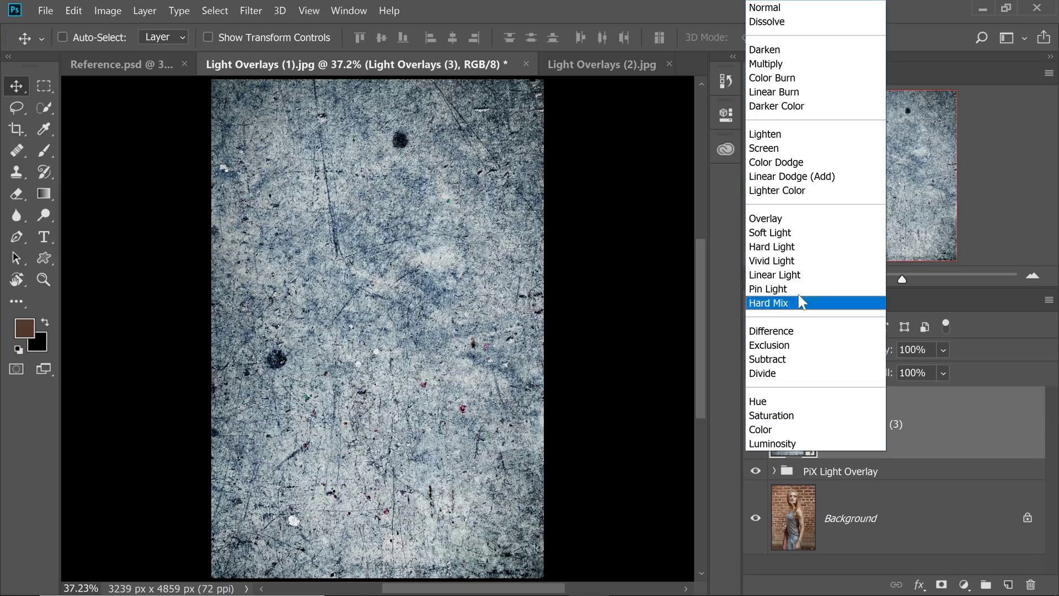
pyautogui.click(761, 147)
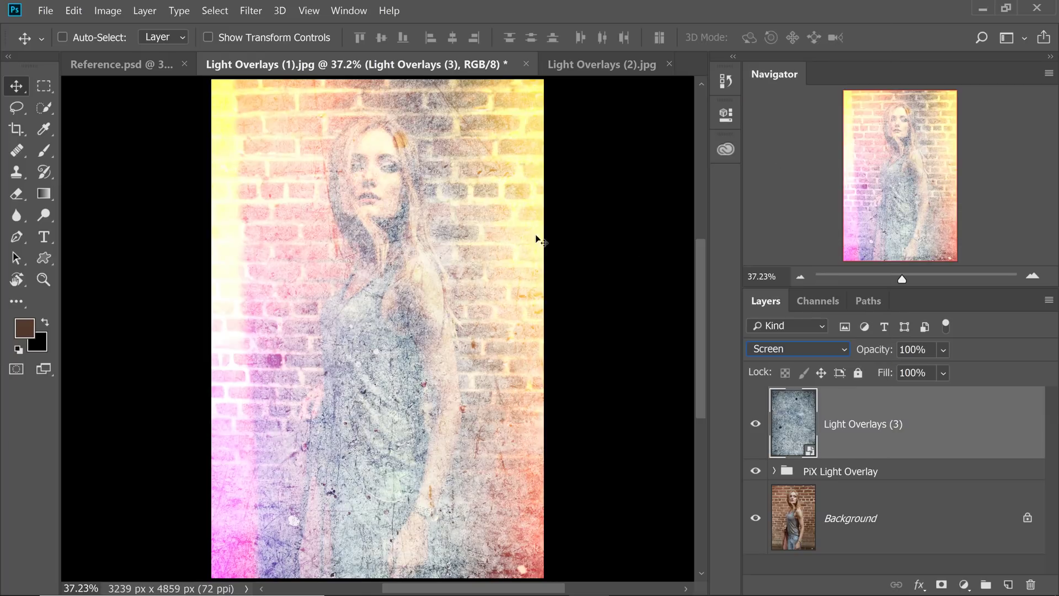
pyautogui.click(816, 347)
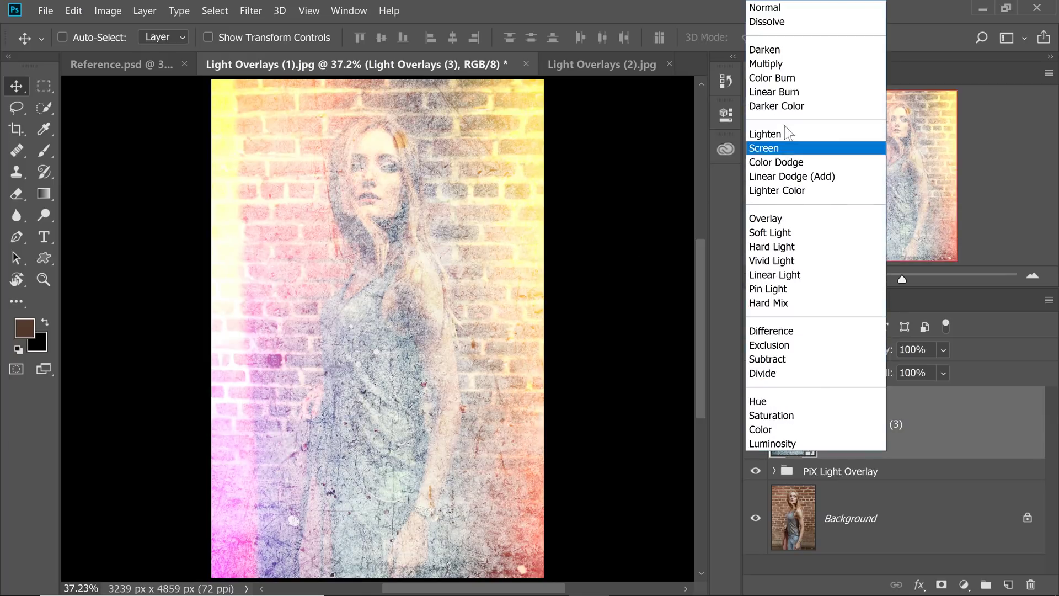
pyautogui.click(764, 11)
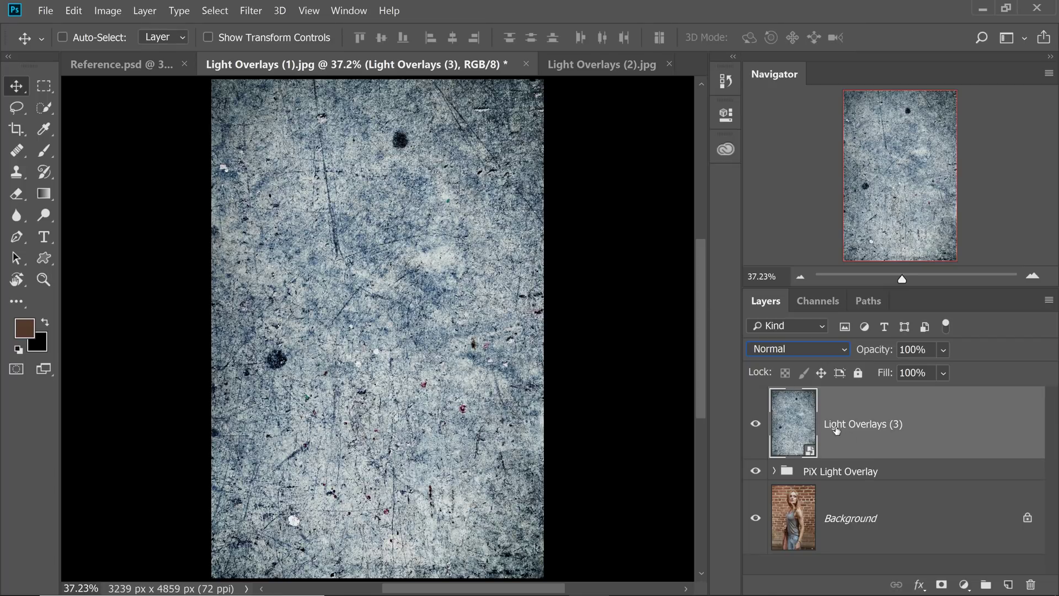
# - Invert the Light Overlays (3) texture and add a Curves layer above it, moving the black point inward and lowering the midtones
pyautogui.press('ctrl')
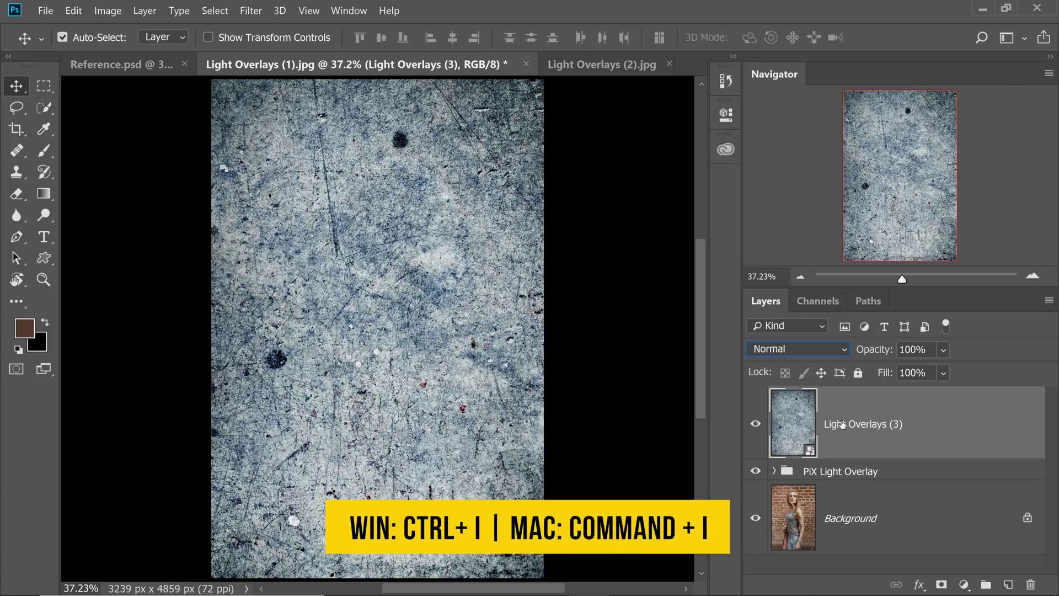
pyautogui.hotkey('ctrl', 'i')
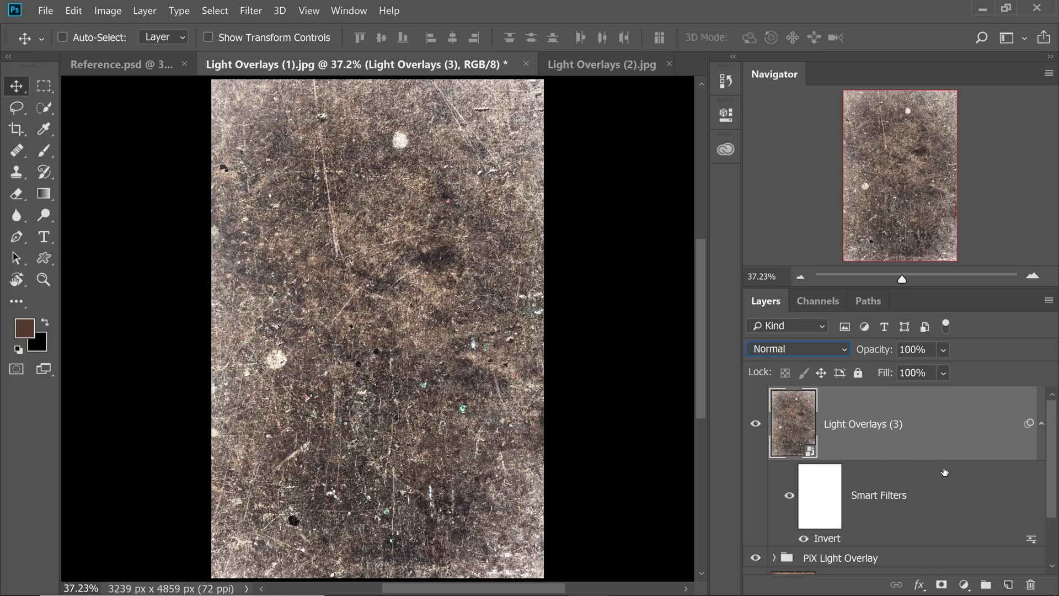
pyautogui.click(967, 584)
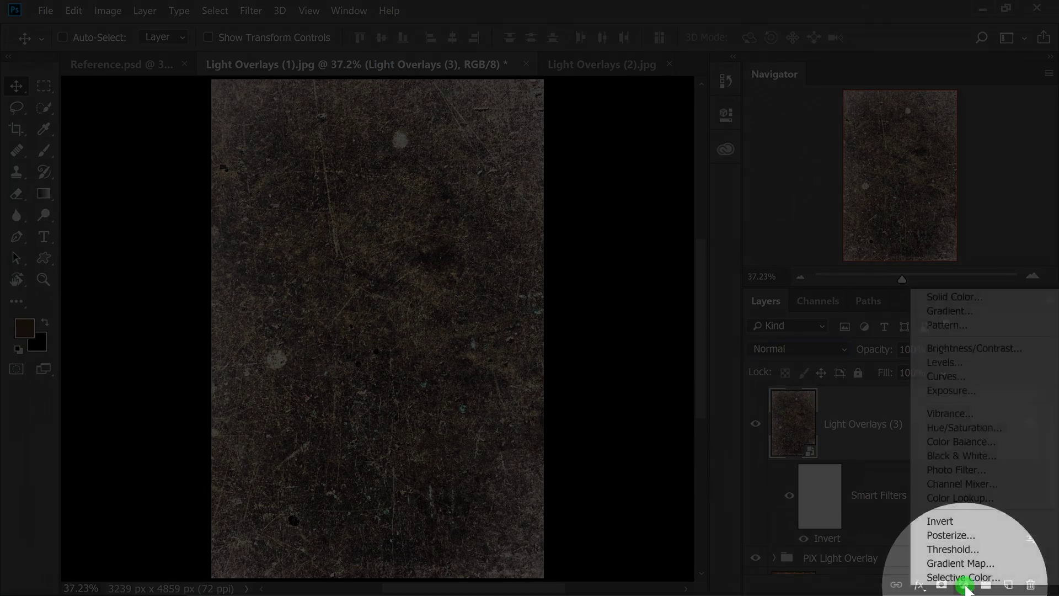
pyautogui.click(957, 377)
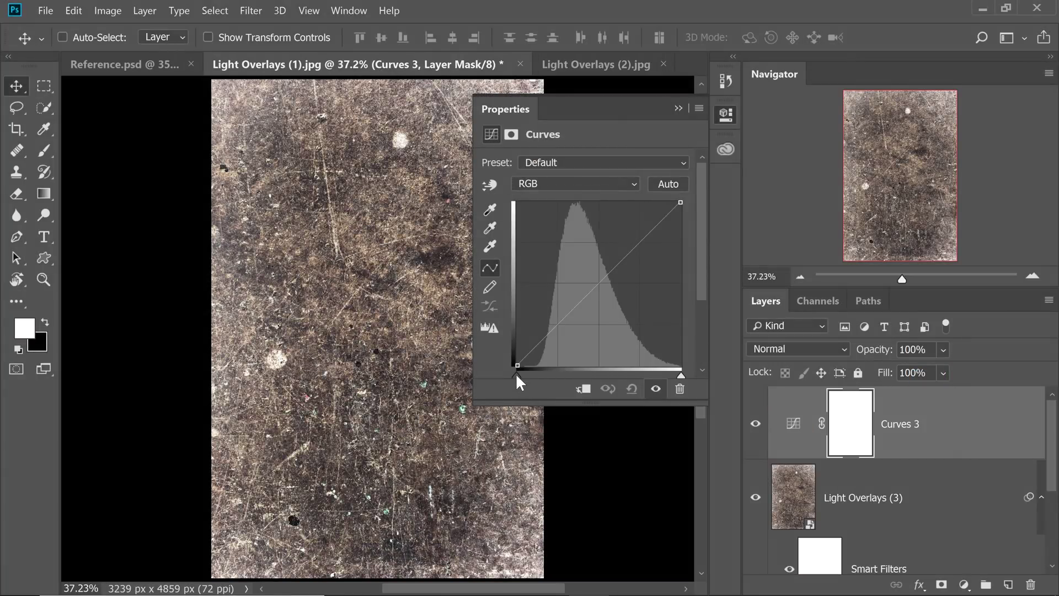
pyautogui.moveTo(517, 374); pyautogui.dragTo(539, 373)
pyautogui.moveTo(590, 306); pyautogui.dragTo(602, 312)
pyautogui.click(678, 110)
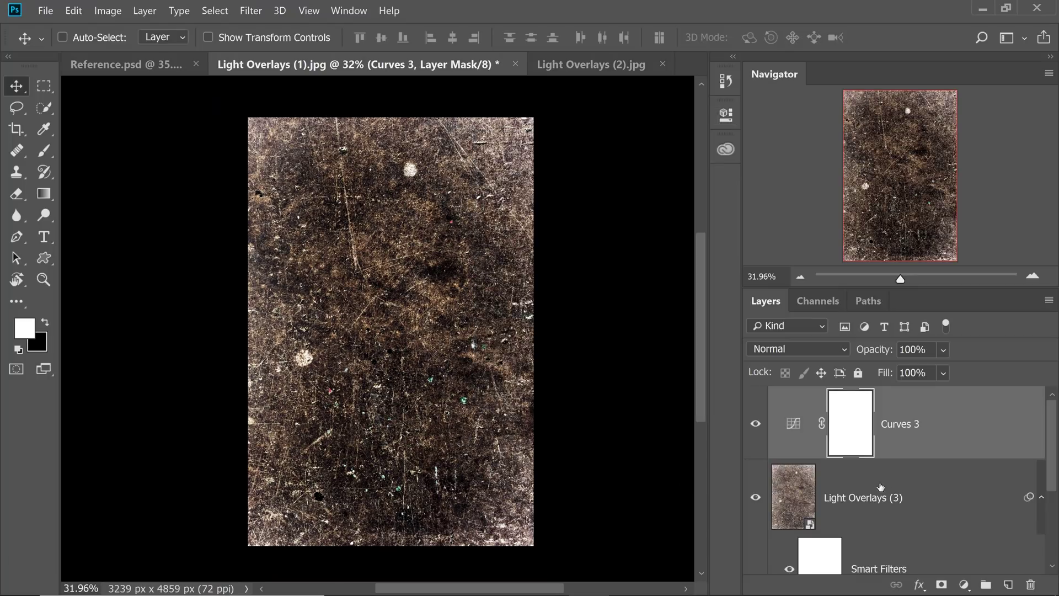
# - Rename the Light Overlays (3) layer as Texture
pyautogui.click(871, 499)
pyautogui.doubleClick(859, 457)
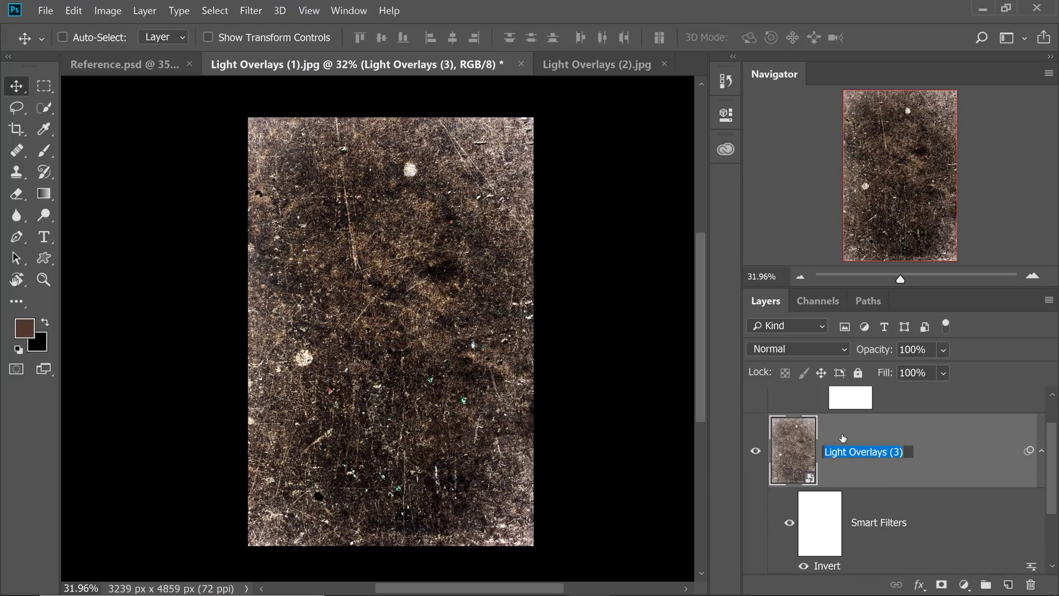
pyautogui.write('Texture')
pyautogui.press('Return')
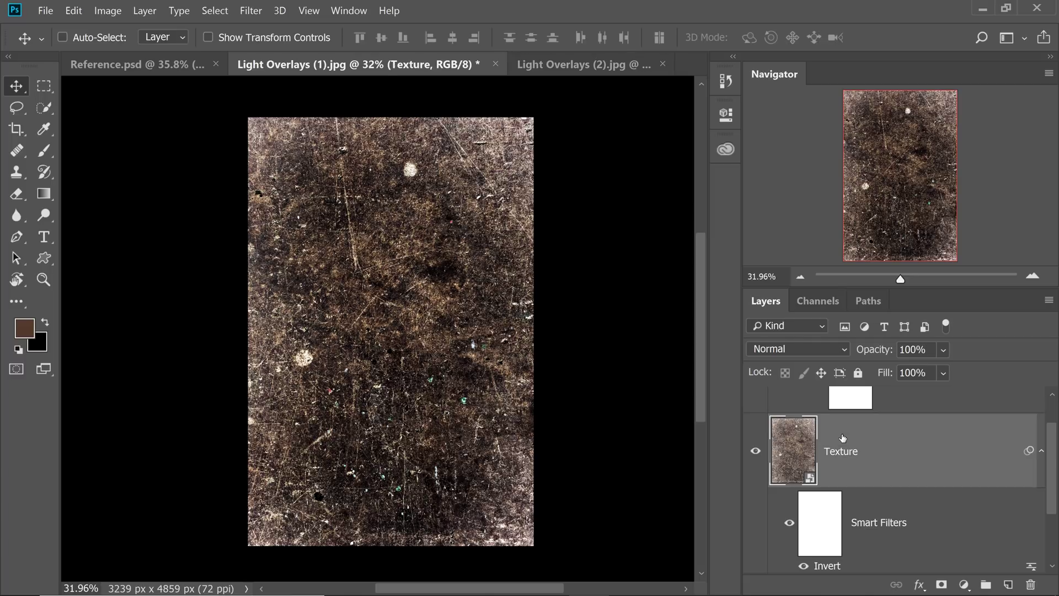
# - Set the Texture layer's blend mode to Screen and its opacity to 65%
pyautogui.click(797, 348)
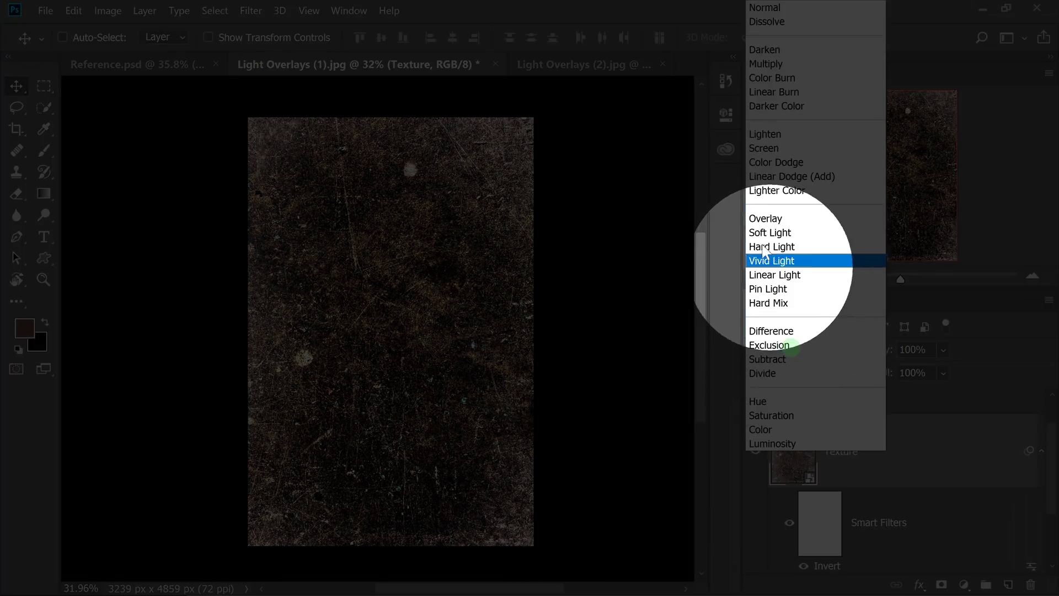
pyautogui.click(766, 150)
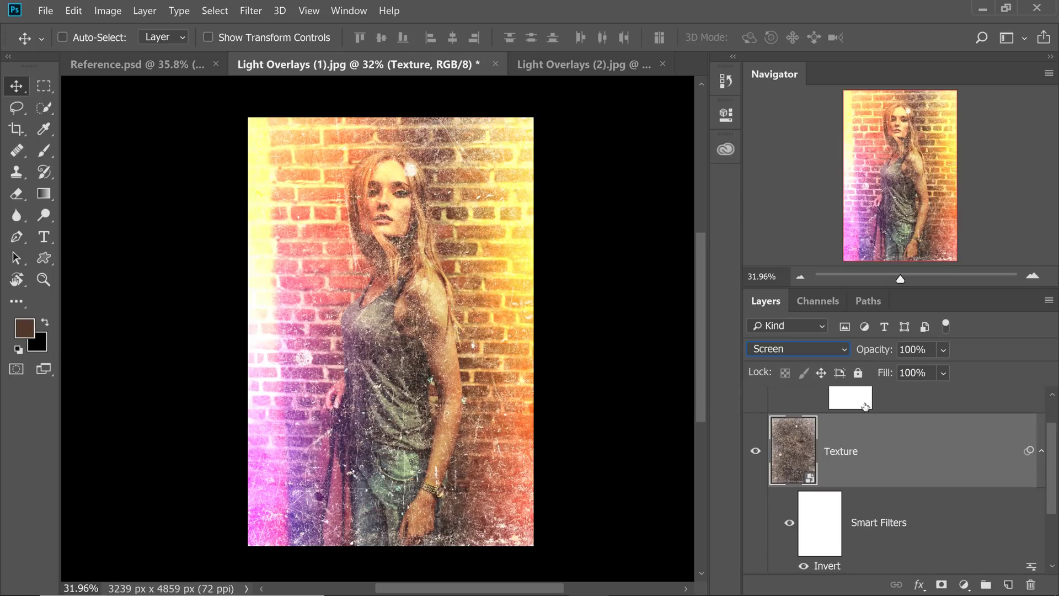
pyautogui.moveTo(875, 350); pyautogui.dragTo(806, 369)
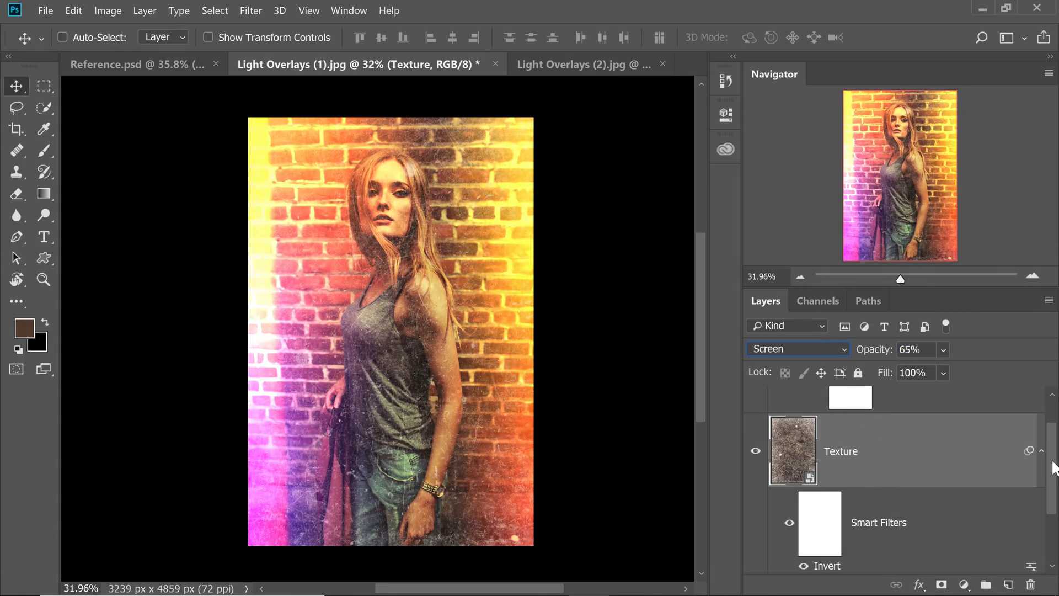
# - Toggle the Curves 3 layer's visibility to compare its effect, and clip it to the Texture layer below
pyautogui.scroll(2, 1054, 468)
pyautogui.click(910, 424)
pyautogui.click(756, 424)
pyautogui.click(756, 427)
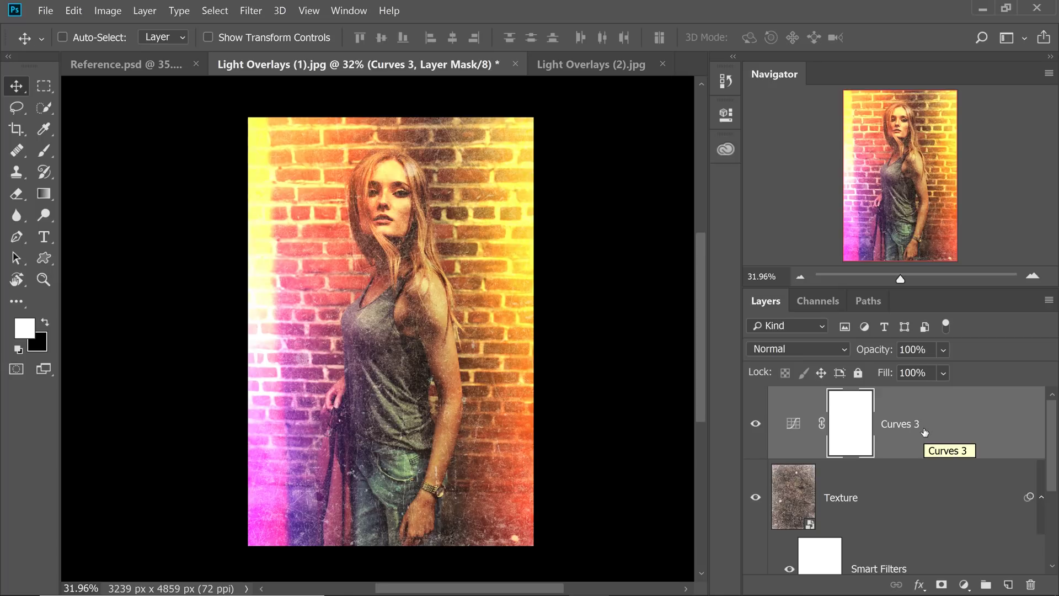
pyautogui.hotkey('ctrl', 'alt', 'g')
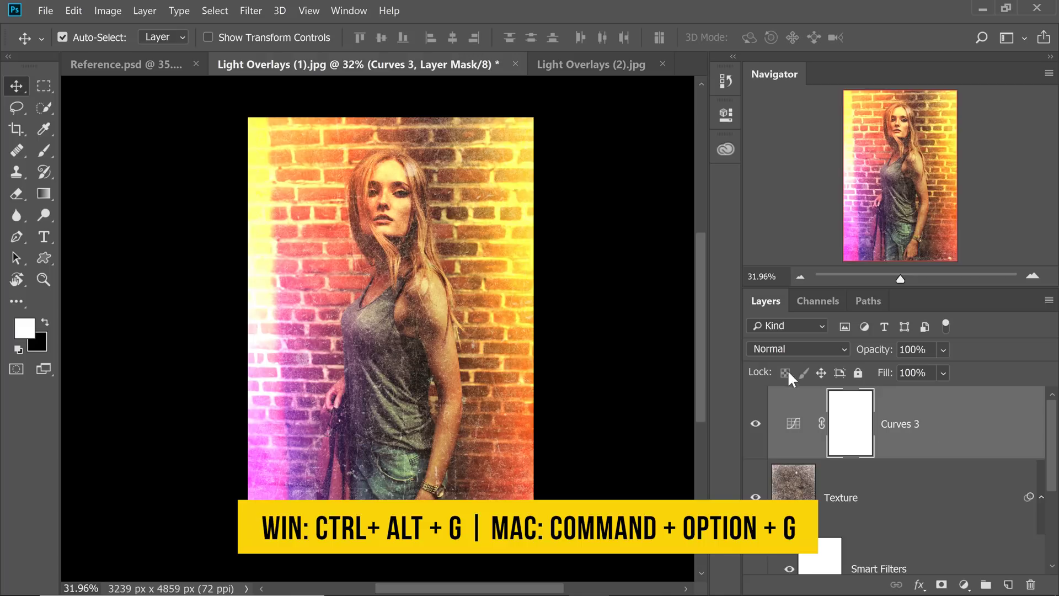
pyautogui.hotkey('ctrl', 'alt', 'g')
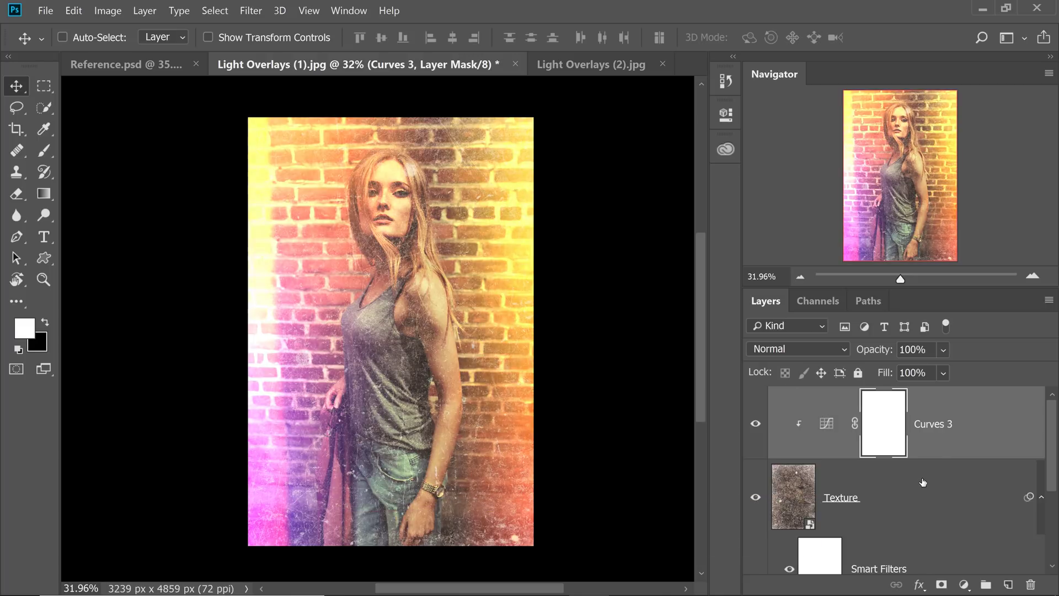
# - Set the Texture layer's opacity to 28% and check the portrait up close
pyautogui.click(908, 494)
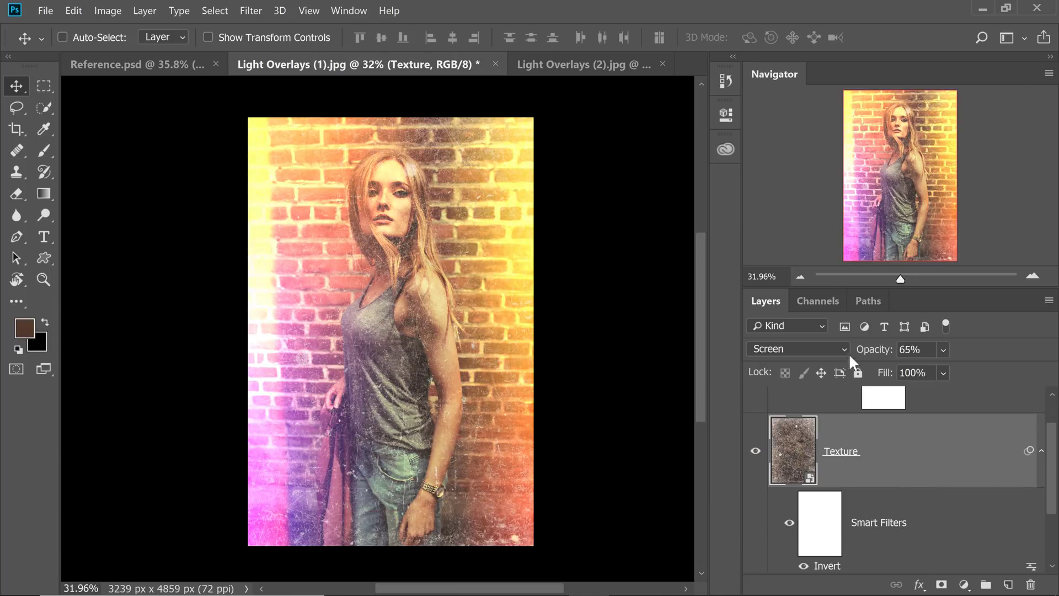
pyautogui.moveTo(871, 353); pyautogui.dragTo(788, 354)
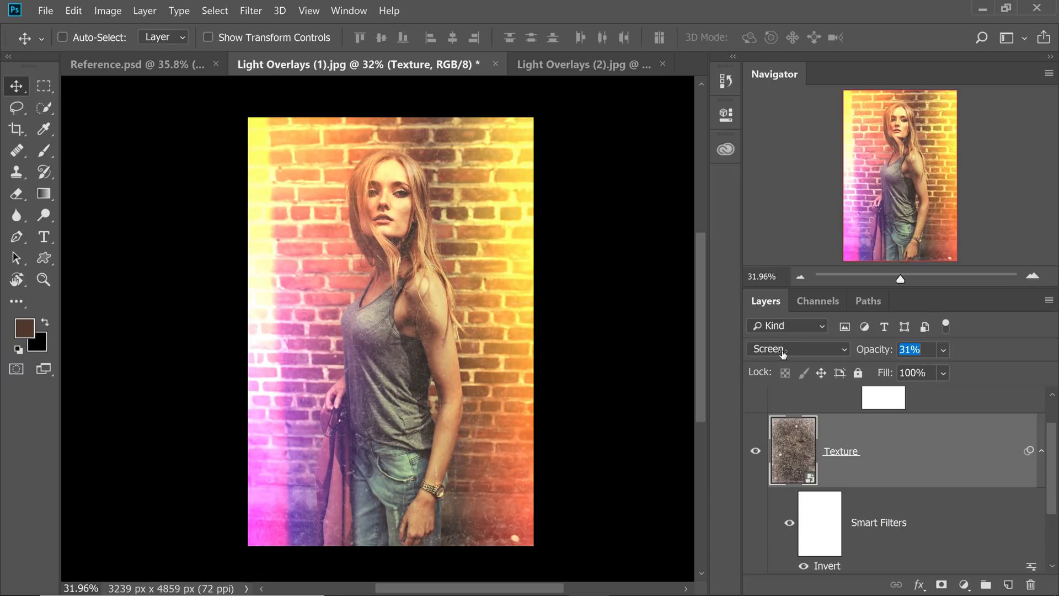
pyautogui.write('28')
pyautogui.press('Return')
pyautogui.scroll(2, 623, 327)
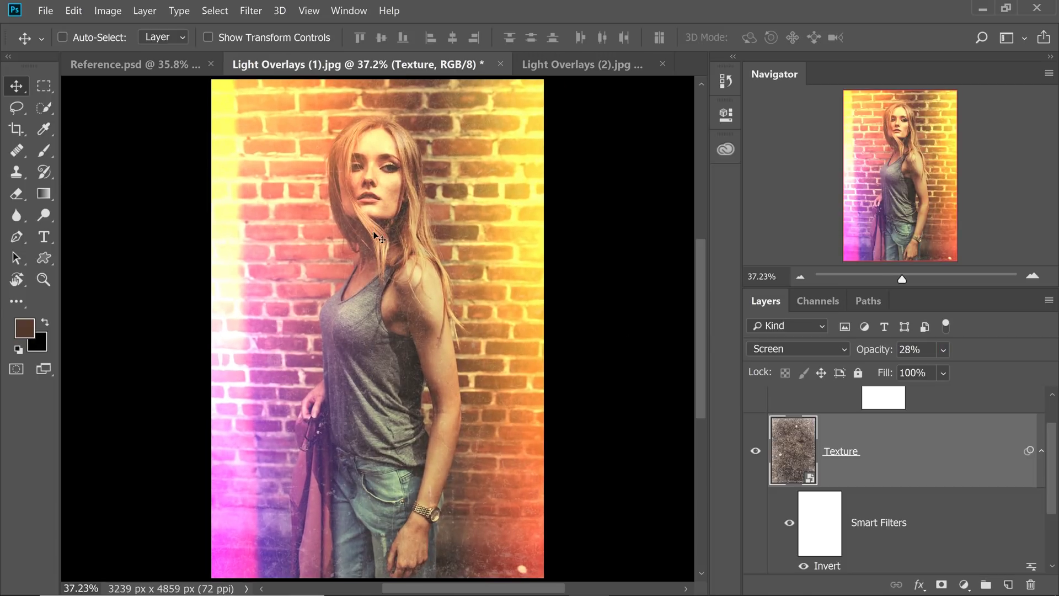